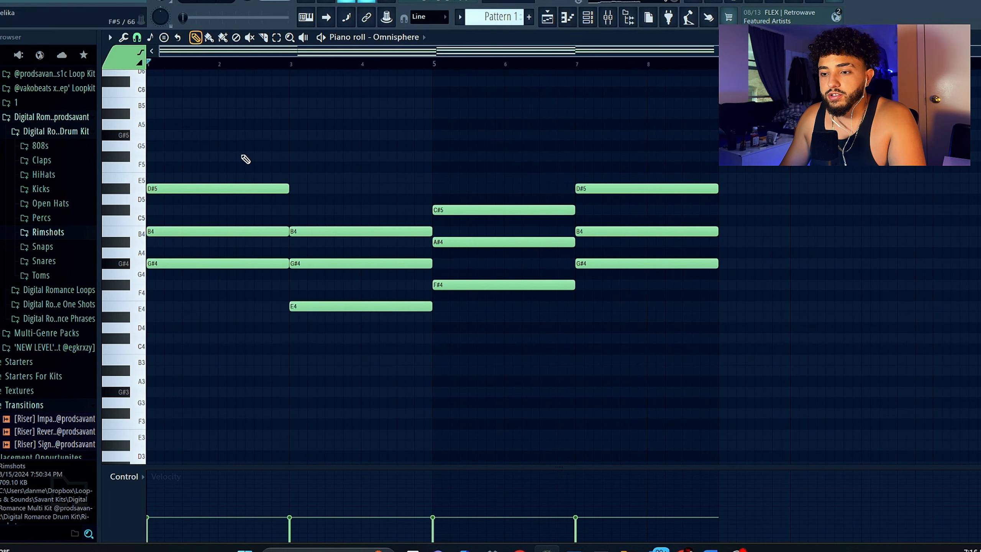
Step: Add a two-bar D#5 note to the second chord at bar 3 and listen to that chord
drag(241, 151, 688, 323)
ctrl+click(515, 342)
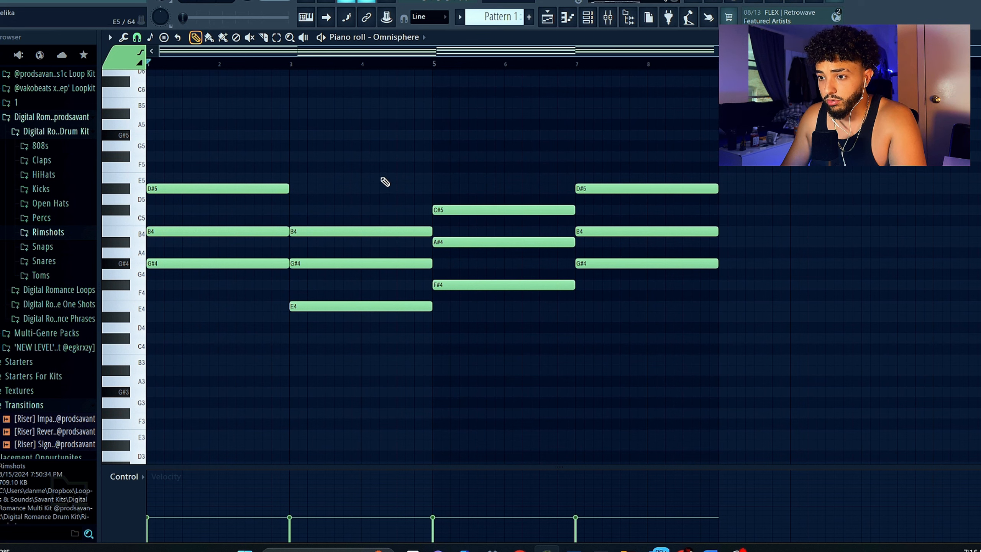
click(319, 189)
click(270, 70)
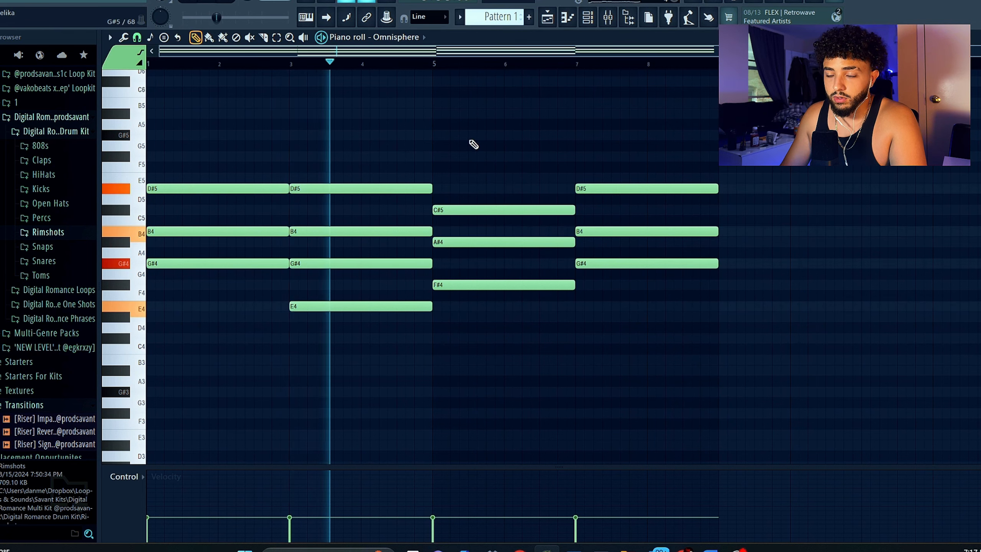
key(space)
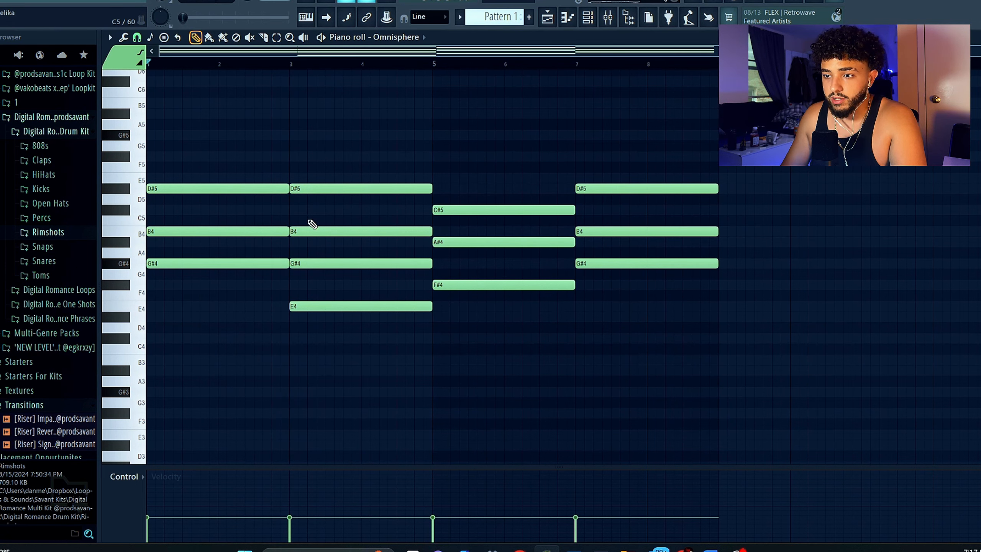
Step: Add a two-bar C#5 note to the second chord at bar 3 and play the chord
click(291, 212)
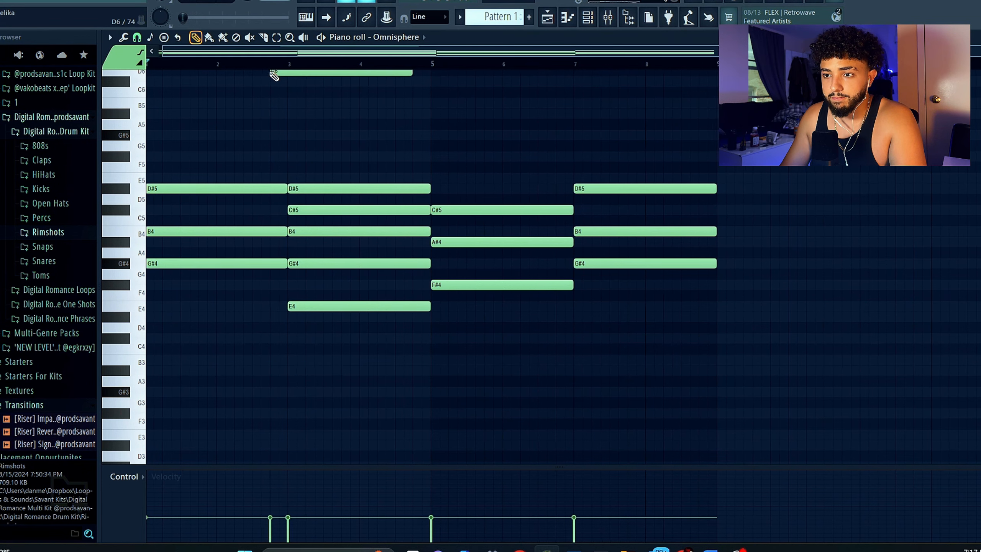
click(275, 70)
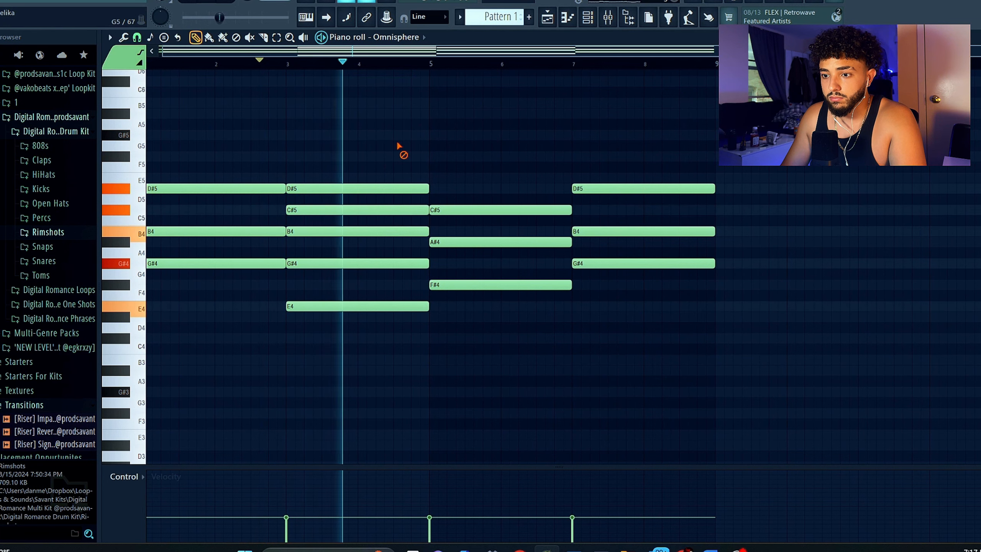
key(space)
Step: Delete the D#5 note from the second chord at bar 3 and listen to the chord
scroll(232, 174, up, 3)
right_click(408, 188)
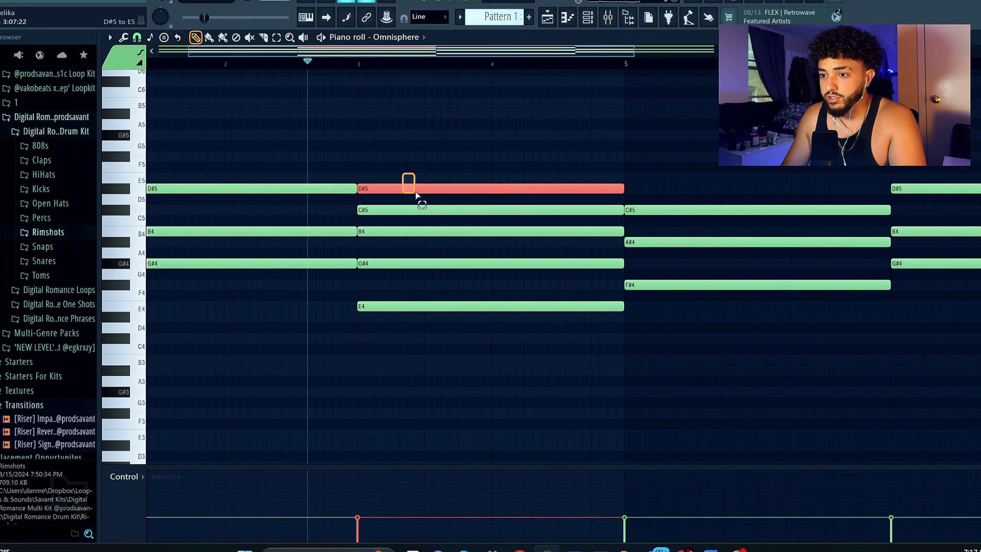
key(space)
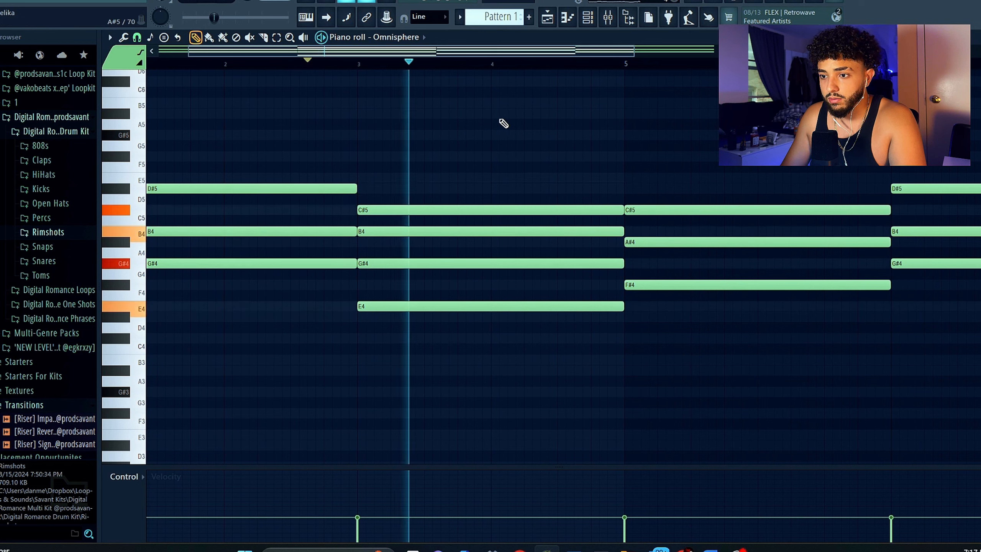
key(space)
right_click(424, 210)
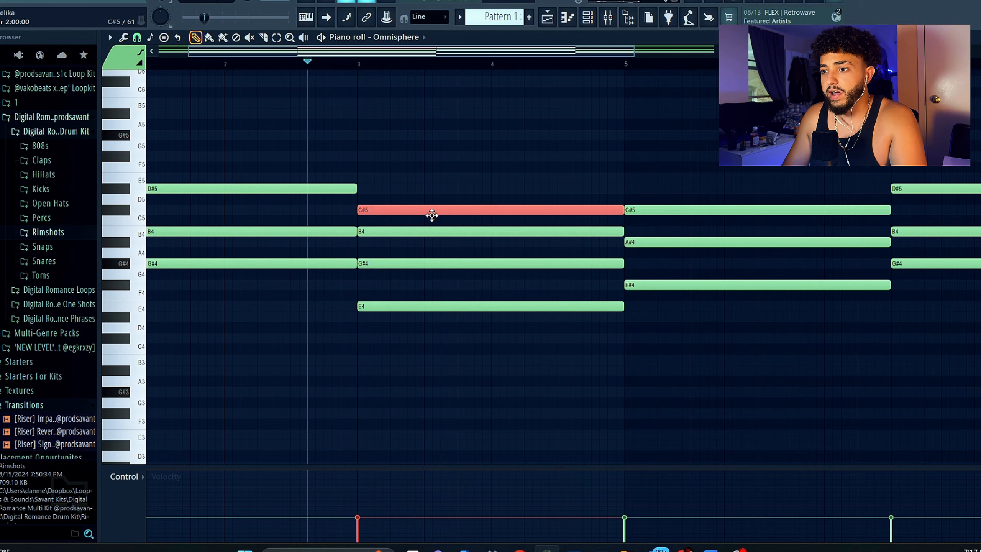
scroll(444, 191, down, 4)
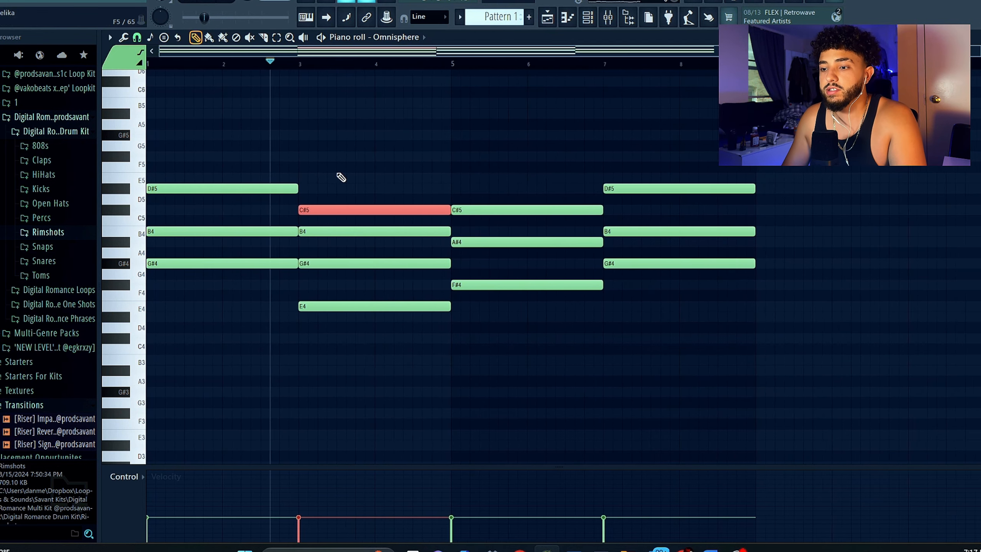
Step: Raise the A#4 note of the third chord at bar 5 to B4 and play the chord
ctrl+click(575, 134)
drag(417, 64, 369, 63)
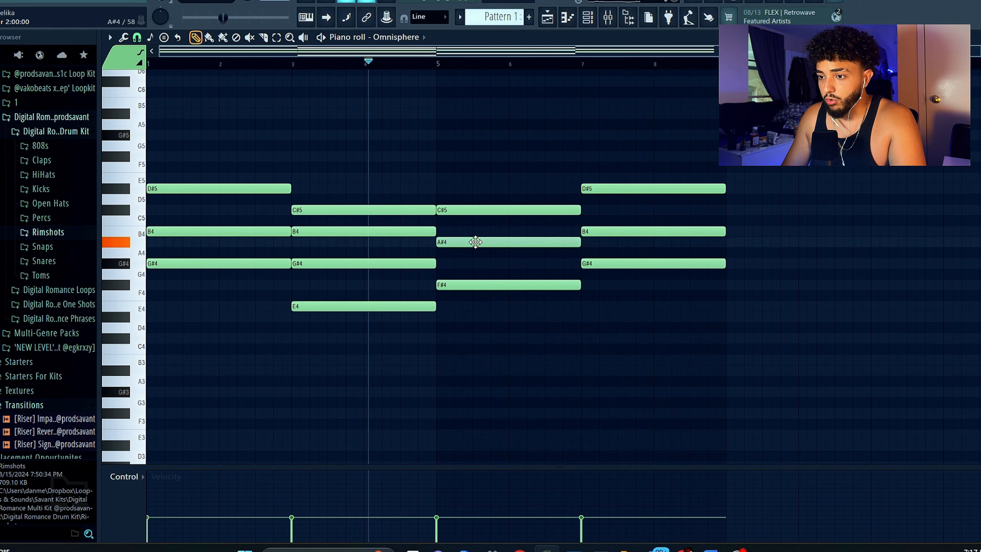
drag(476, 242, 481, 224)
scroll(459, 161, up, 3)
scroll(456, 156, down, 3)
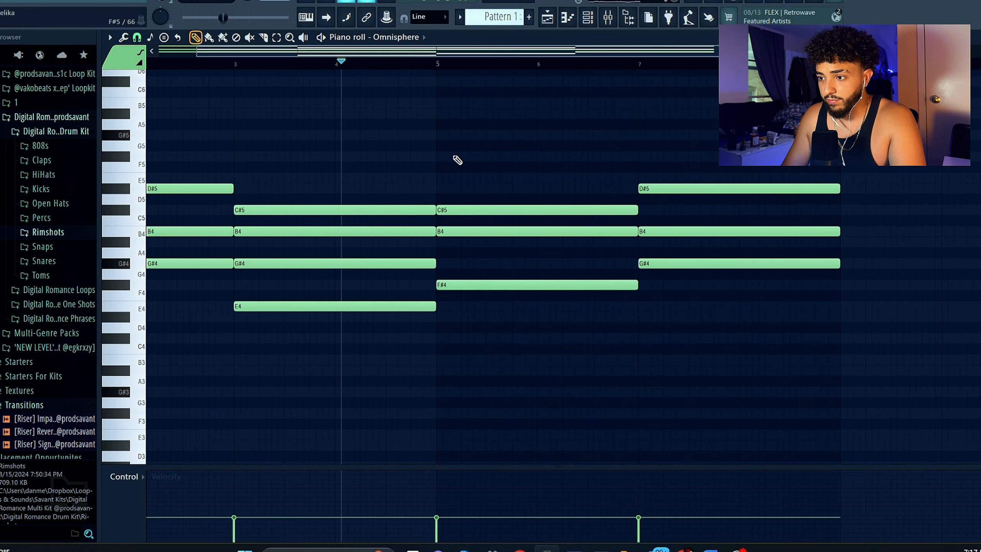
scroll(457, 107, down, 1)
click(425, 62)
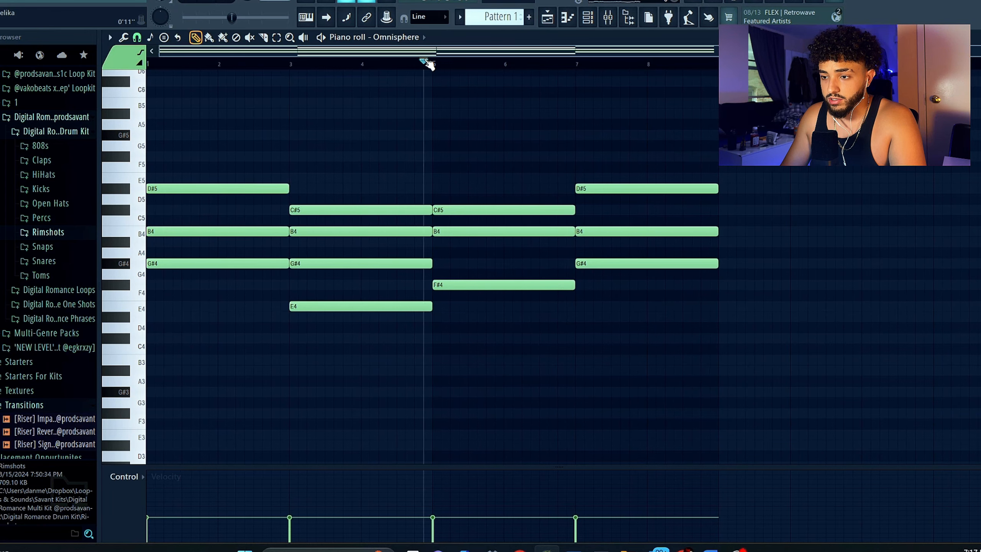
key(space)
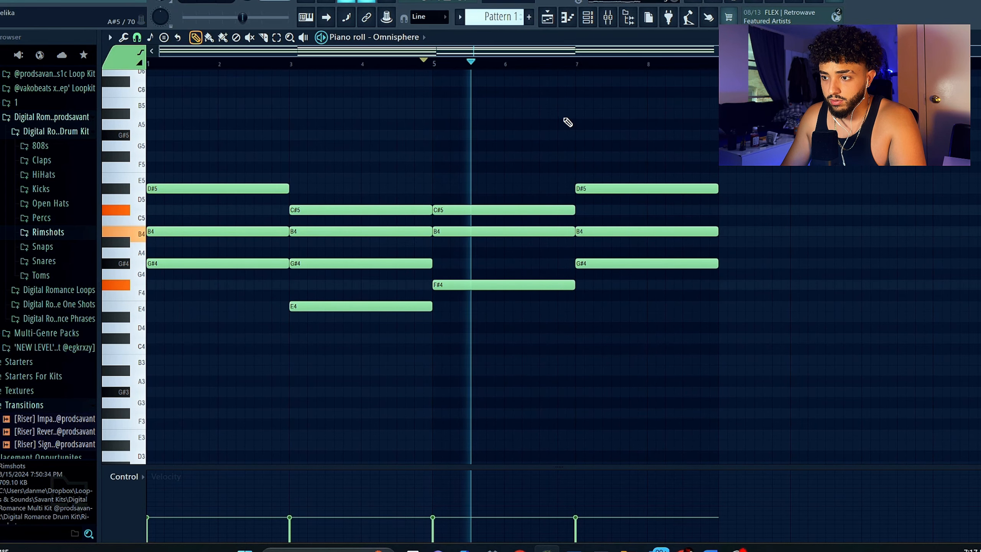
key(space)
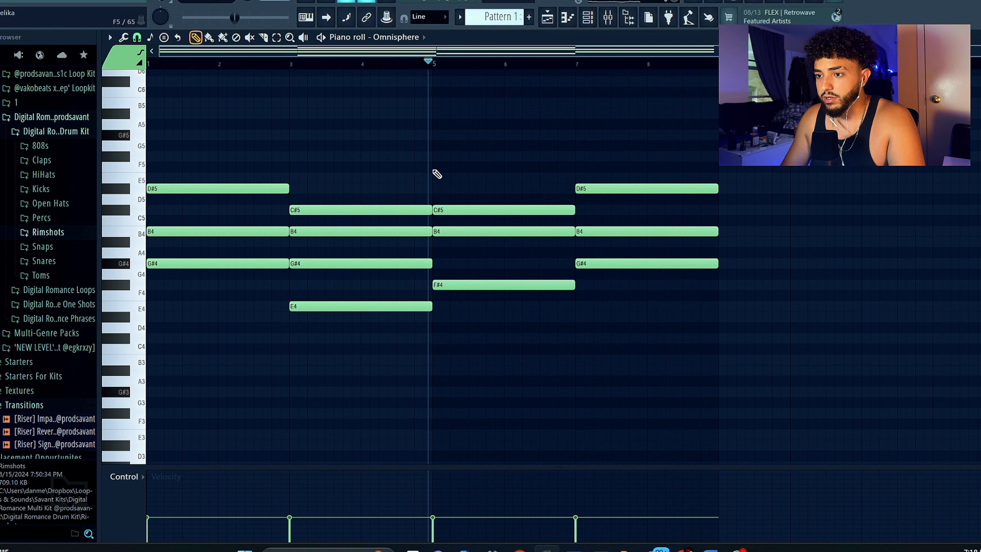
Step: Add a two-bar melody note above the third chord at bar 5 and settle it on F#5 during playback
click(417, 71)
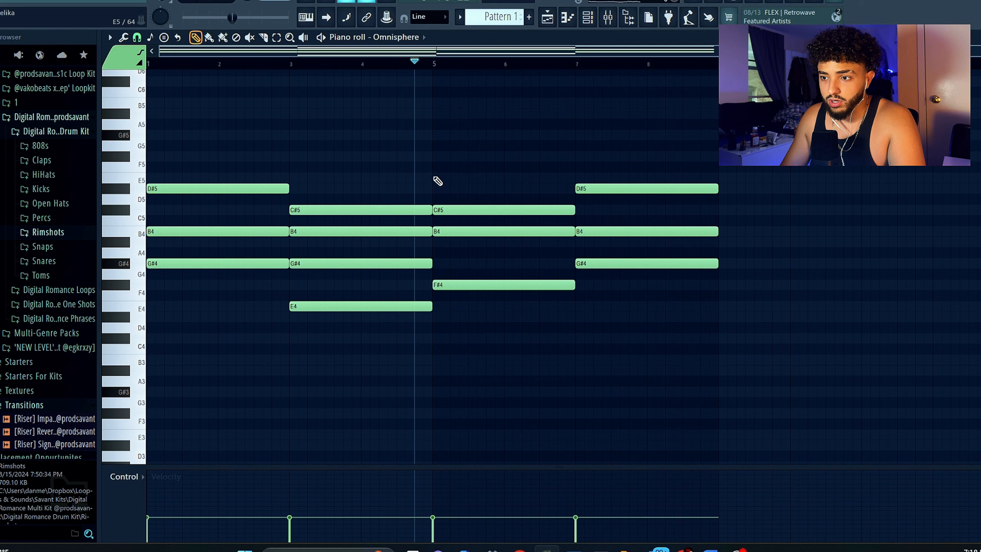
click(437, 178)
key(space)
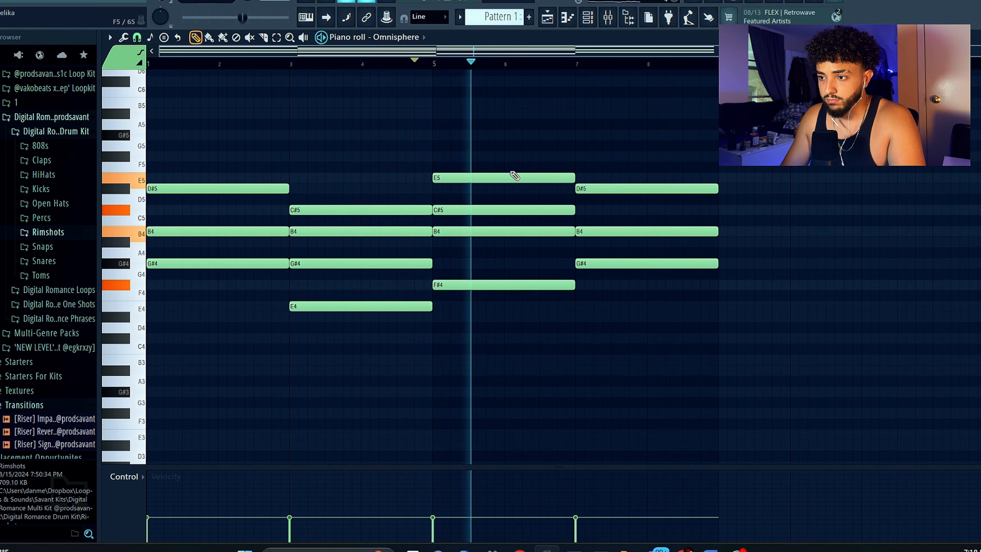
drag(506, 178, 506, 156)
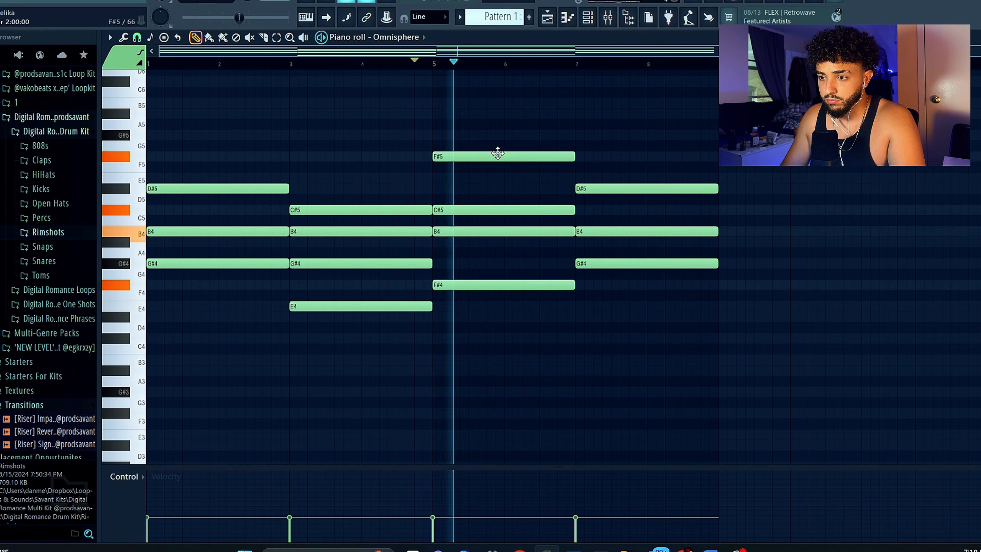
Step: Add an E5 melody note at bar 6, shorten it to end at bar 7, and stop playback before bar 5
click(515, 181)
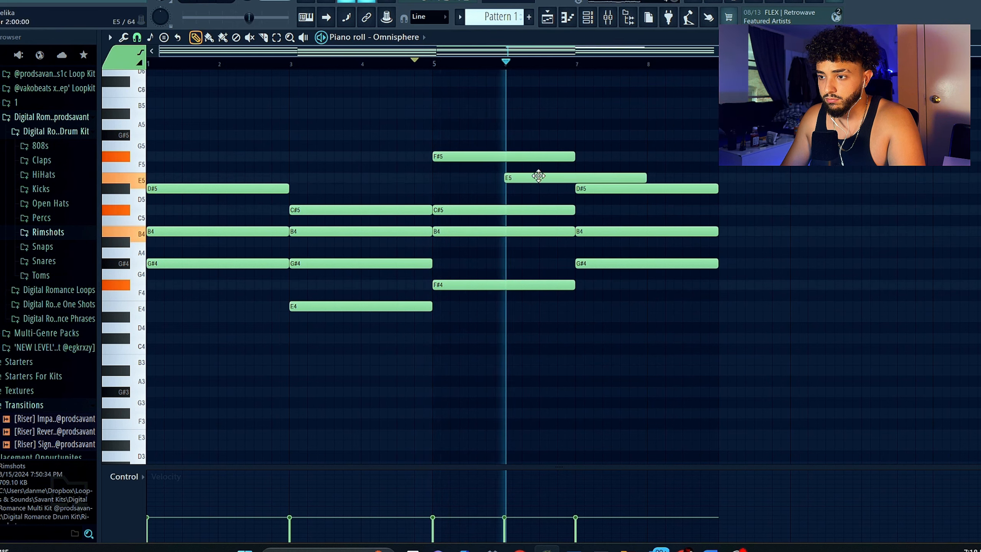
drag(645, 179, 575, 181)
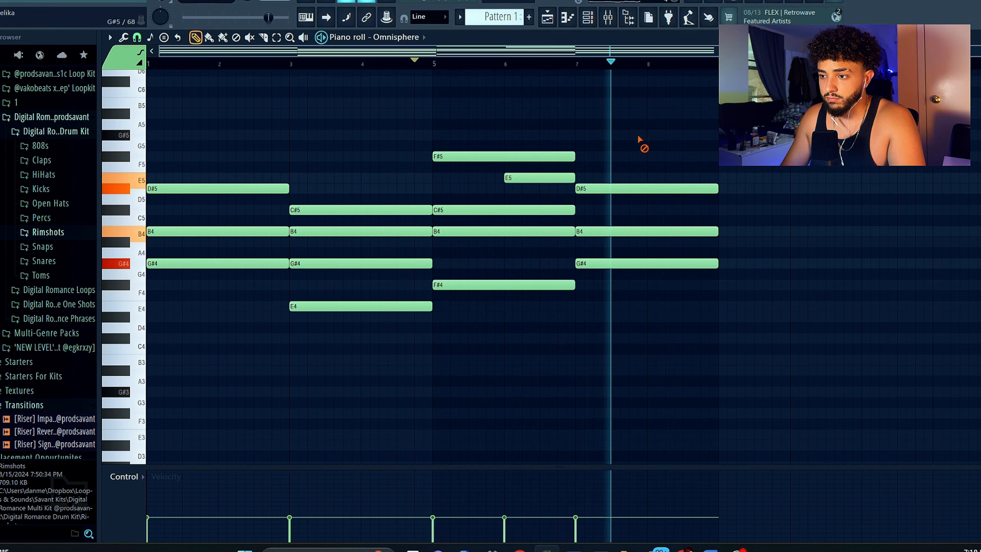
click(403, 62)
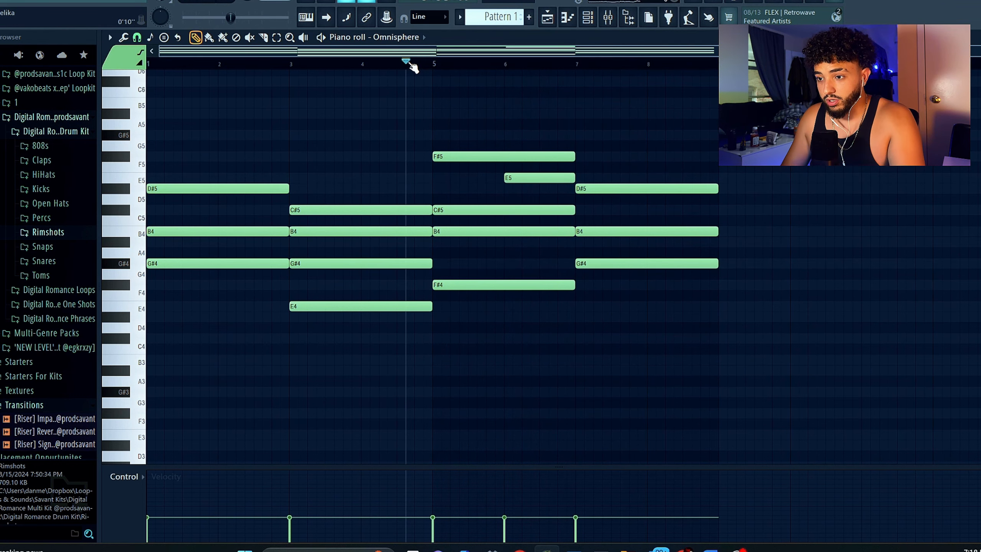
Step: Highlight the F#5 at bar 5, all B4 notes and the D#5 at bar 7 to examine the melody and shared chord tone
click(457, 162)
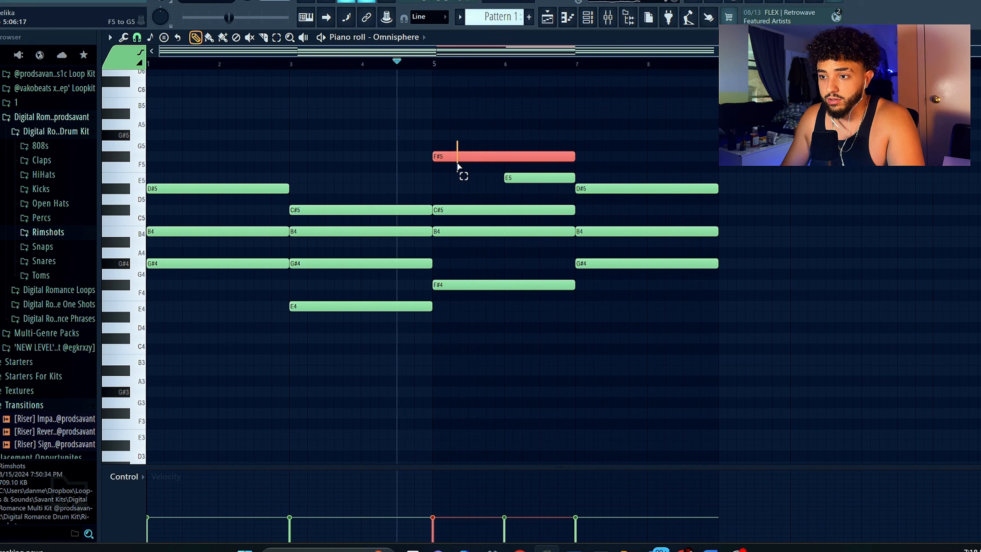
mouse_move(471, 233)
mouse_down()
mouse_move(471, 244)
mouse_move(465, 232)
mouse_up()
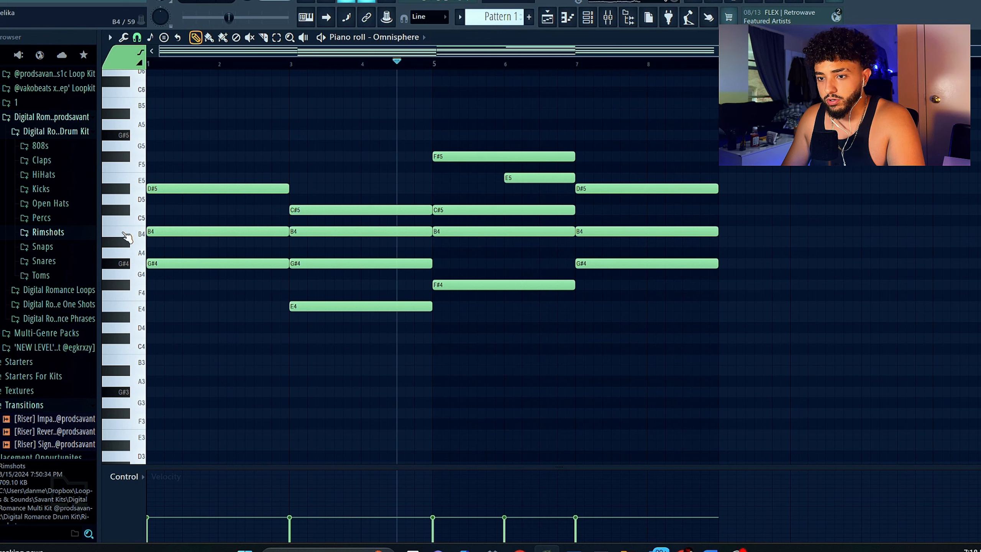
click(143, 235)
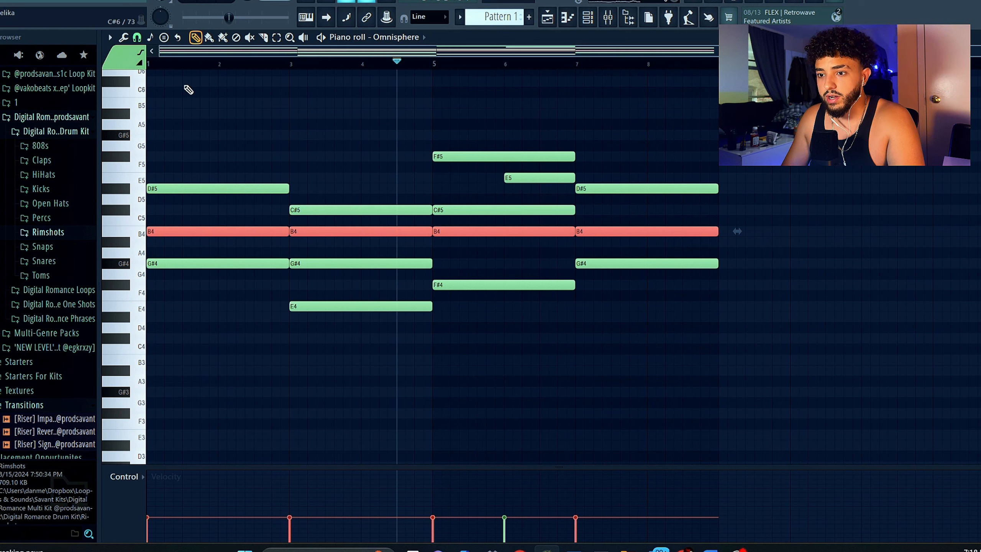
drag(442, 63, 482, 65)
drag(493, 174, 614, 193)
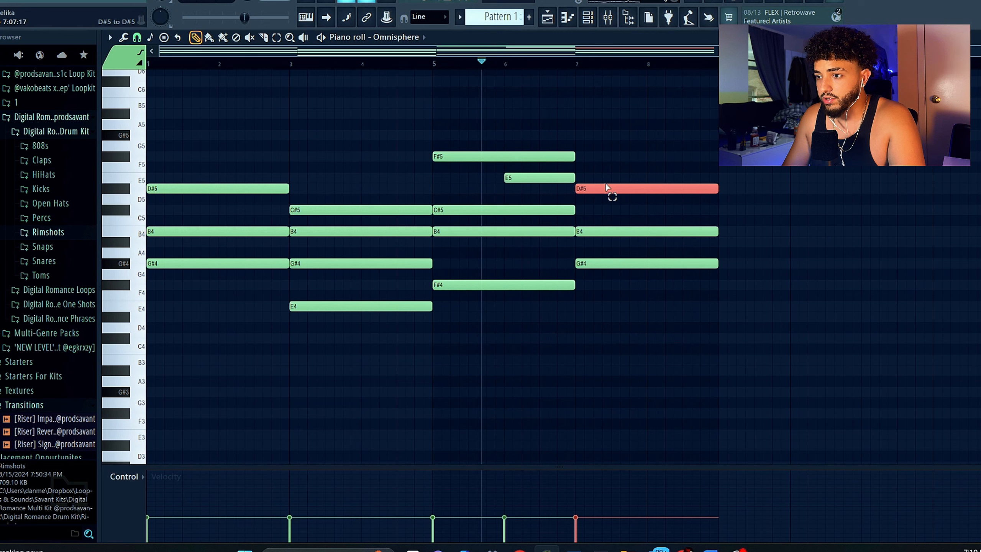
click(525, 179)
Step: Add a two-bar C#5 note to the last chord at bar 7 and play from just before bar 5
drag(546, 66, 527, 67)
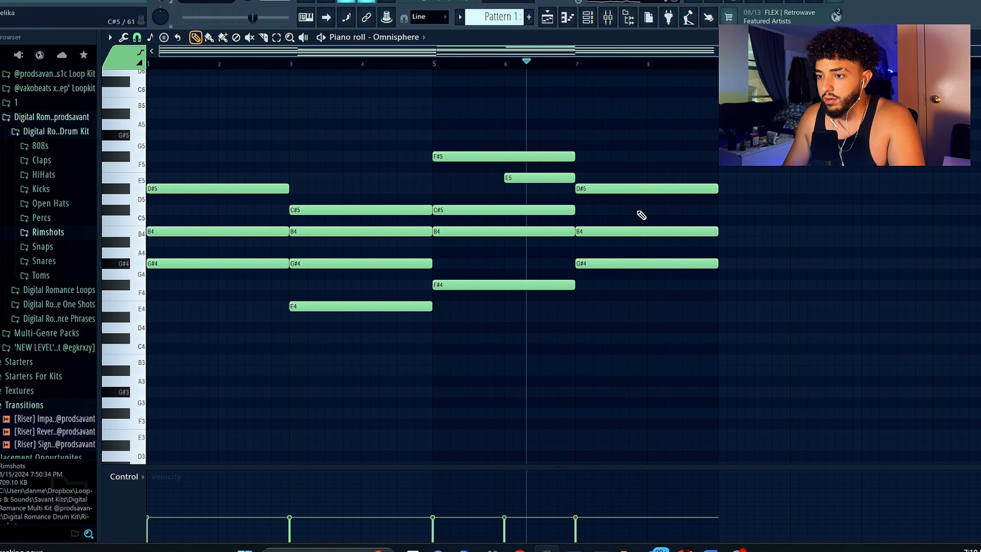
click(584, 209)
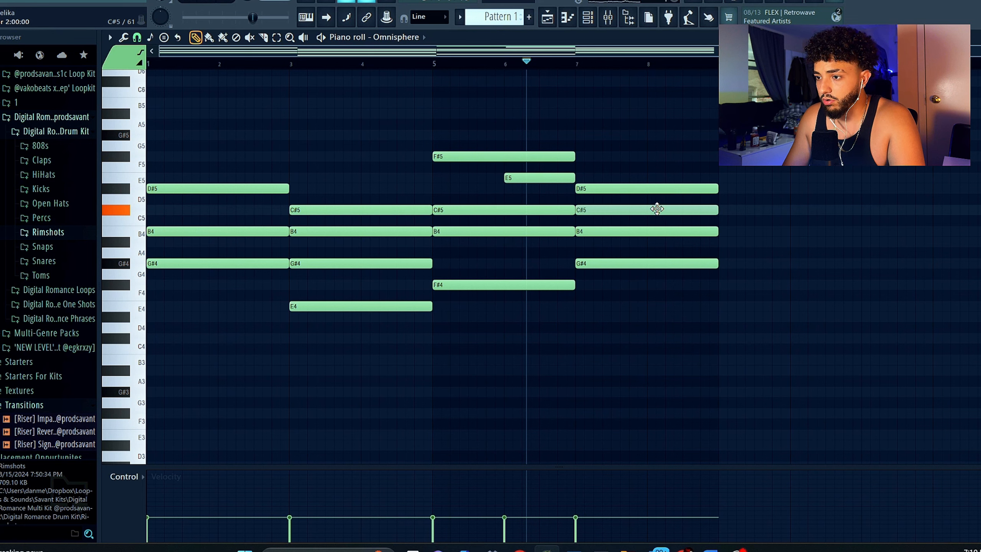
click(437, 64)
key(space)
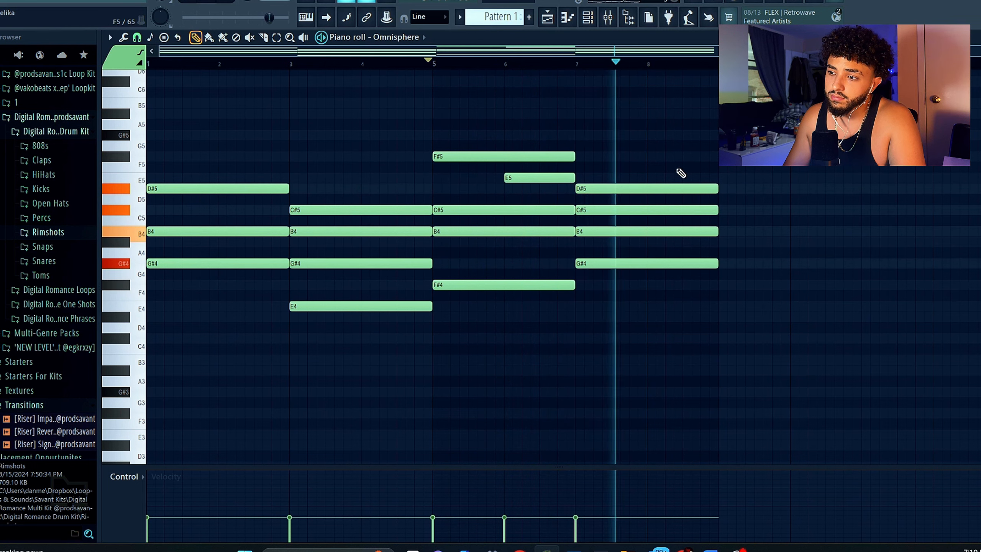
Step: Add a one-bar G#5 melody note at bar 8 above the last chord and cue playback between bars 6 and 7
click(645, 135)
drag(686, 134, 694, 136)
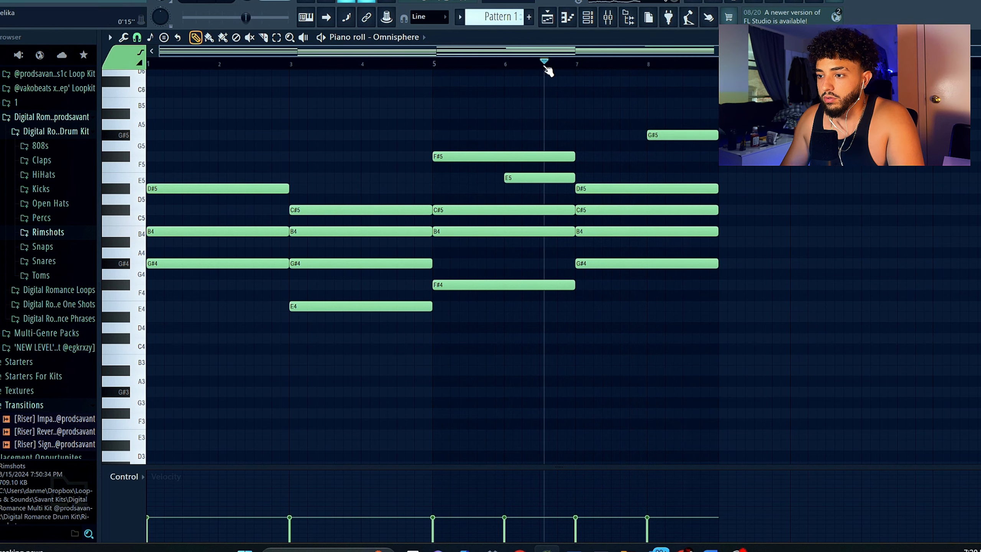
drag(545, 66, 553, 86)
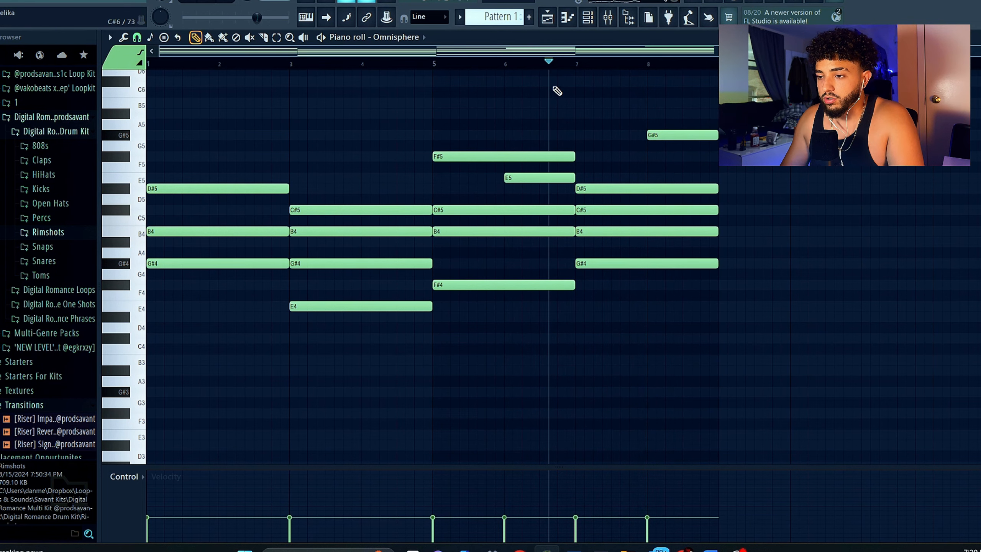
ctrl+click(637, 213)
drag(369, 212, 625, 213)
right_click(622, 154)
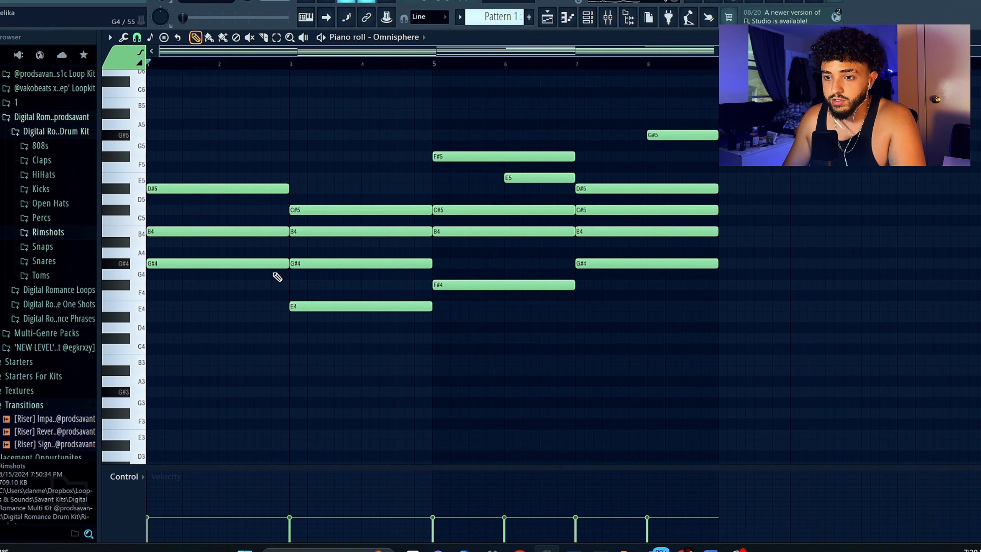
Step: Try to shift the lowest note of each chord down one octave
drag(274, 274, 278, 262)
drag(334, 272, 337, 308)
drag(477, 273, 483, 286)
drag(648, 254, 654, 274)
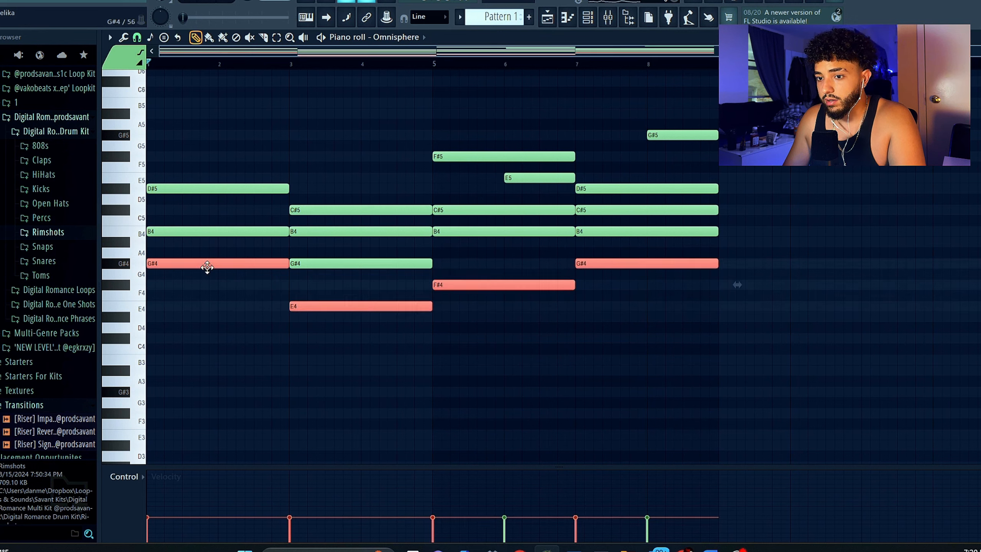
key(ctrl+Down)
key(Delete)
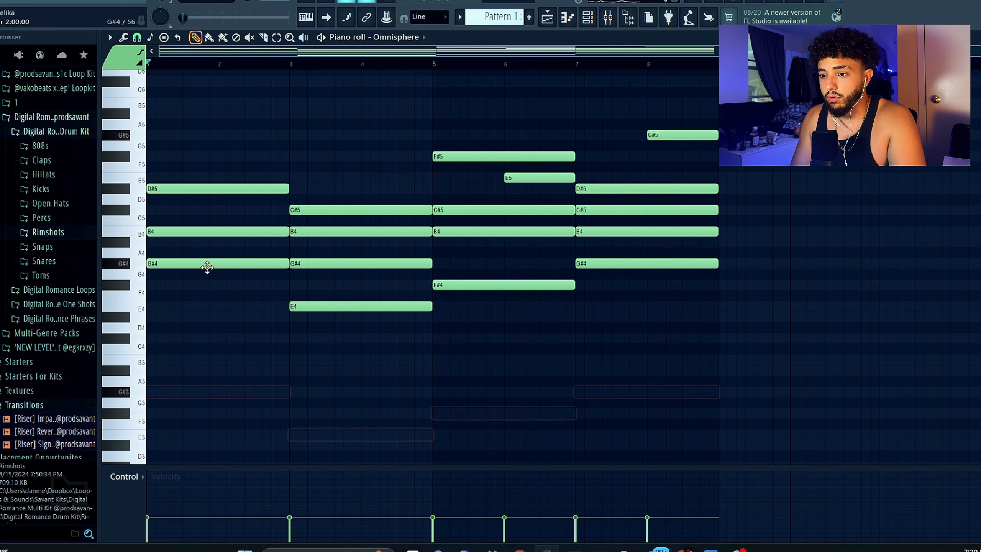
Step: Move the lowest note of each chord down one octave to G#3, E3, F#3 and G#3, and play the pattern
ctrl+shift+click(248, 265)
ctrl+shift+click(395, 309)
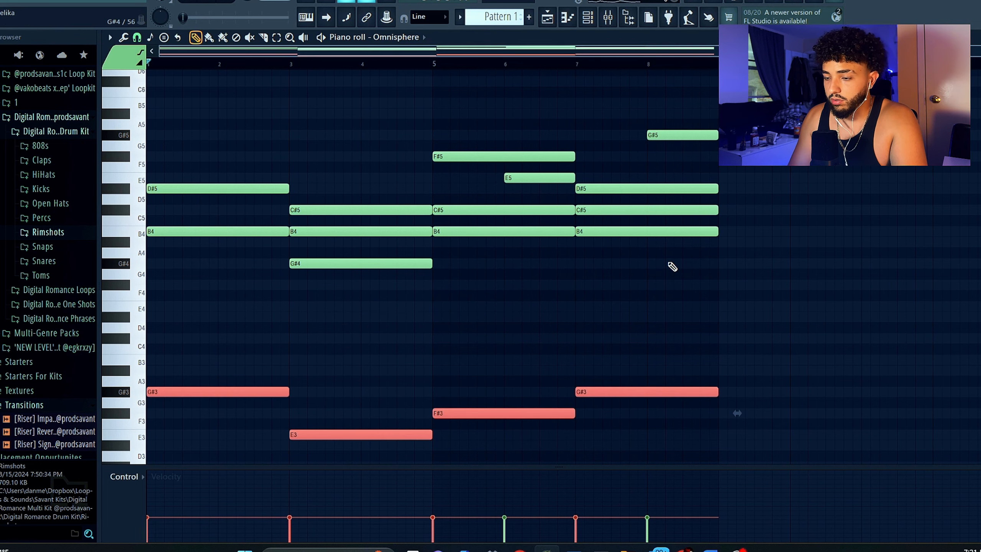
key(ctrl+d)
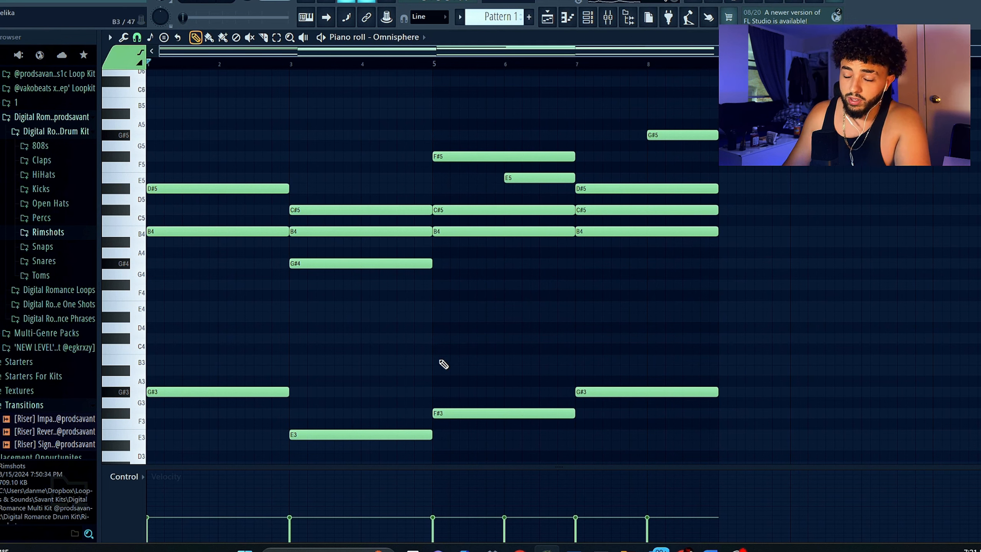
key(space)
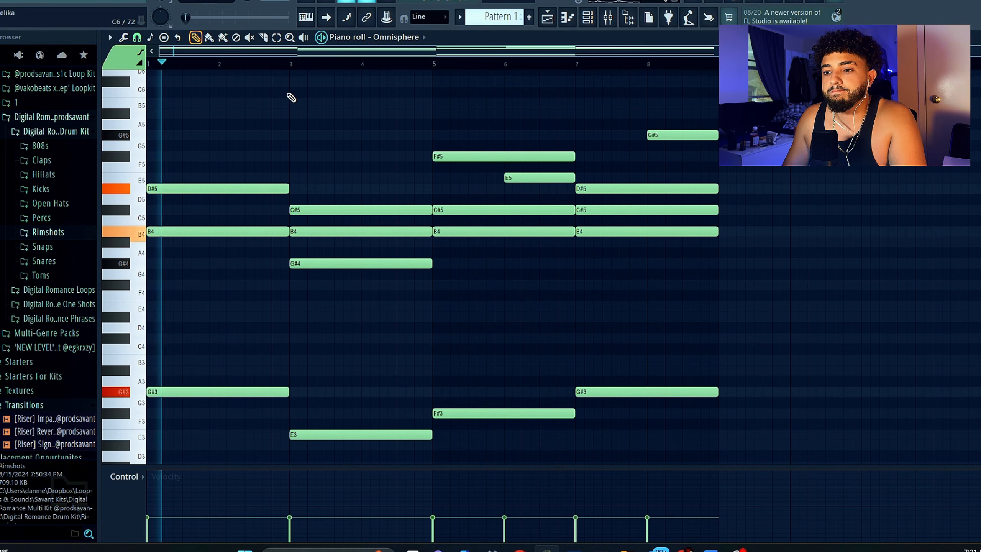
Step: Play the progression from just before bar 3 and from bar 5, and look over the chord notes
click(286, 62)
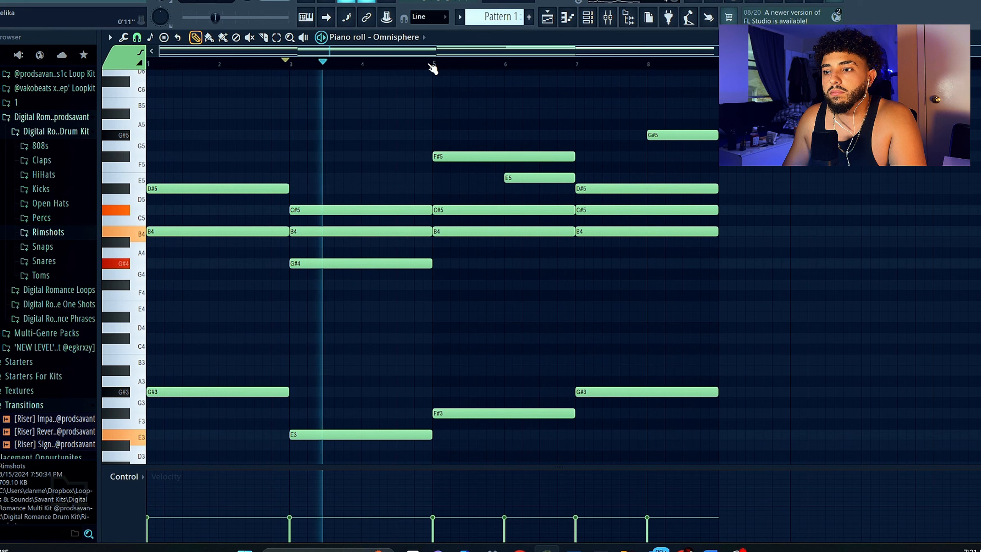
click(431, 64)
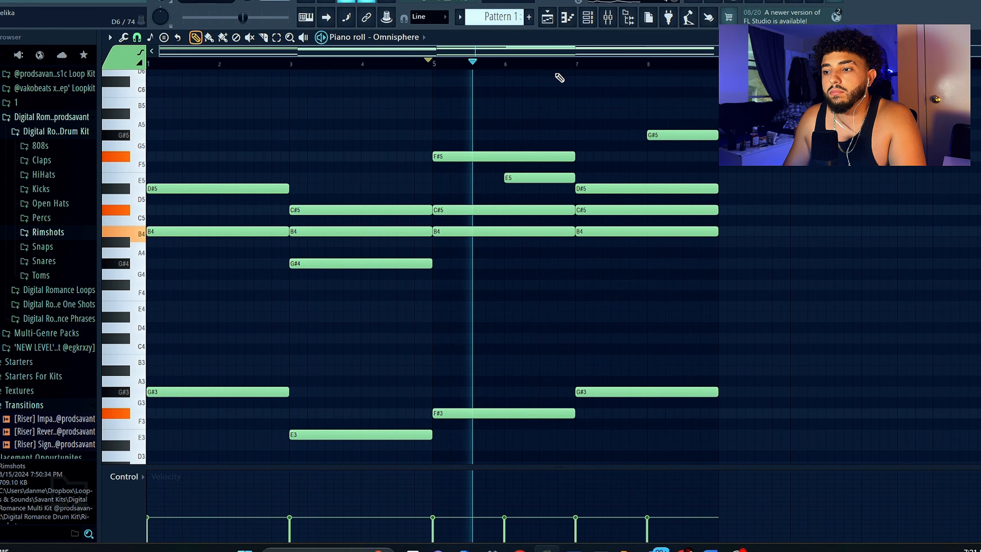
key(space)
scroll(188, 285, down, 1)
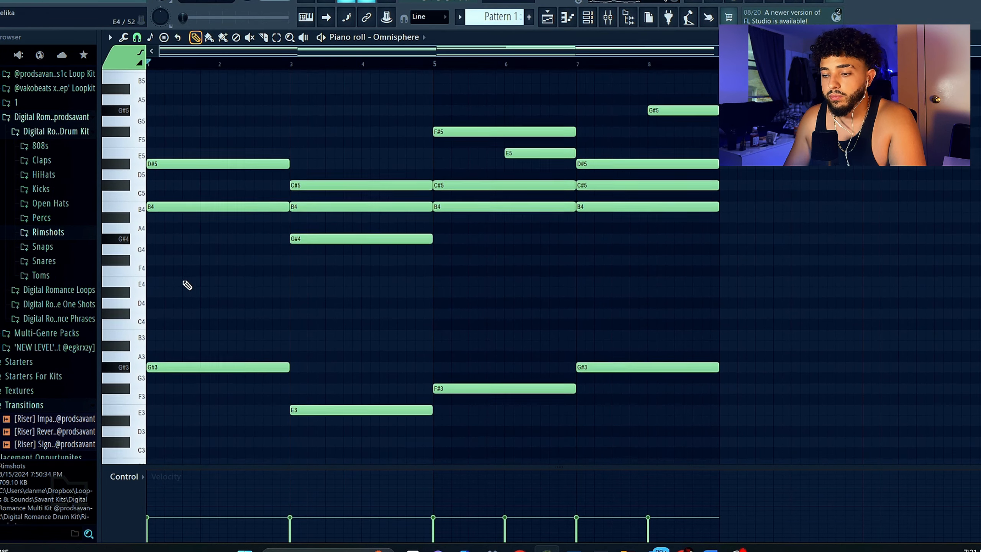
scroll(203, 285, up, 2)
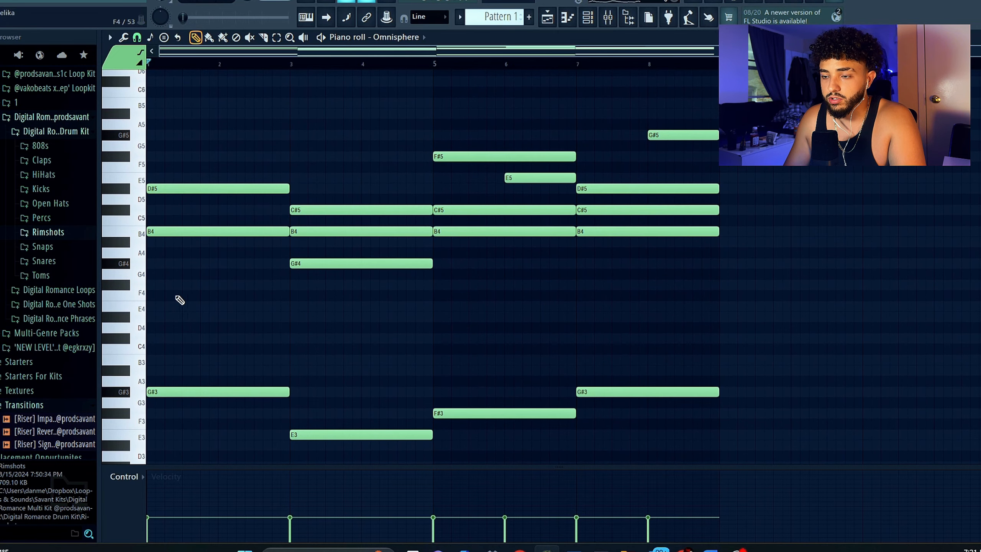
Step: Randomize the velocity of all notes in the pattern, leaving the pattern generator off
key(ctrl+a)
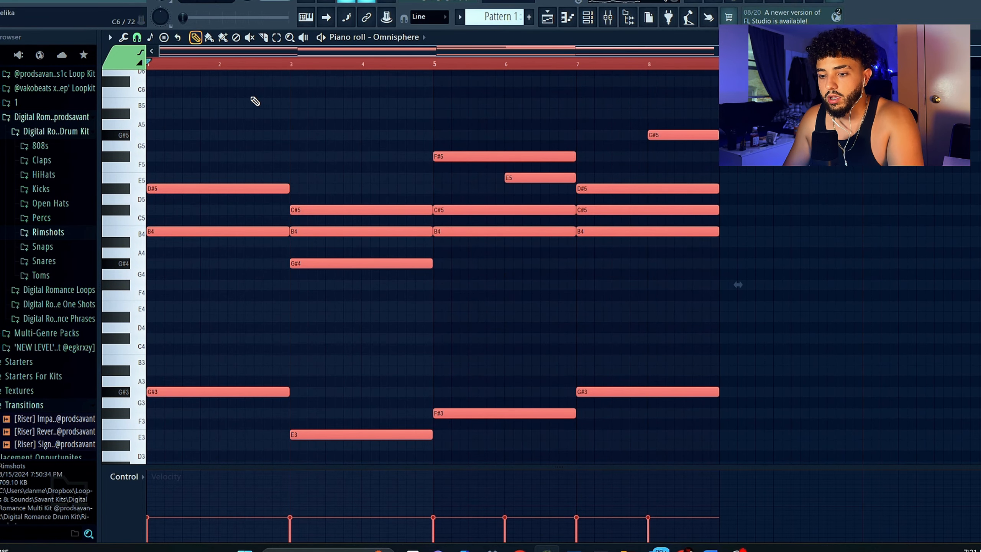
key(alt+r)
scroll(478, 317, up, 2)
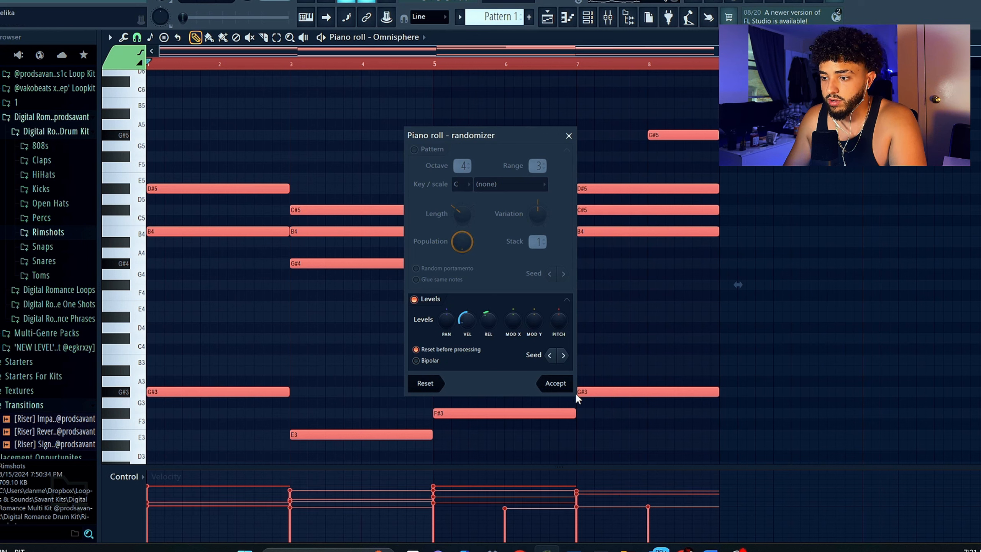
click(556, 383)
click(456, 345)
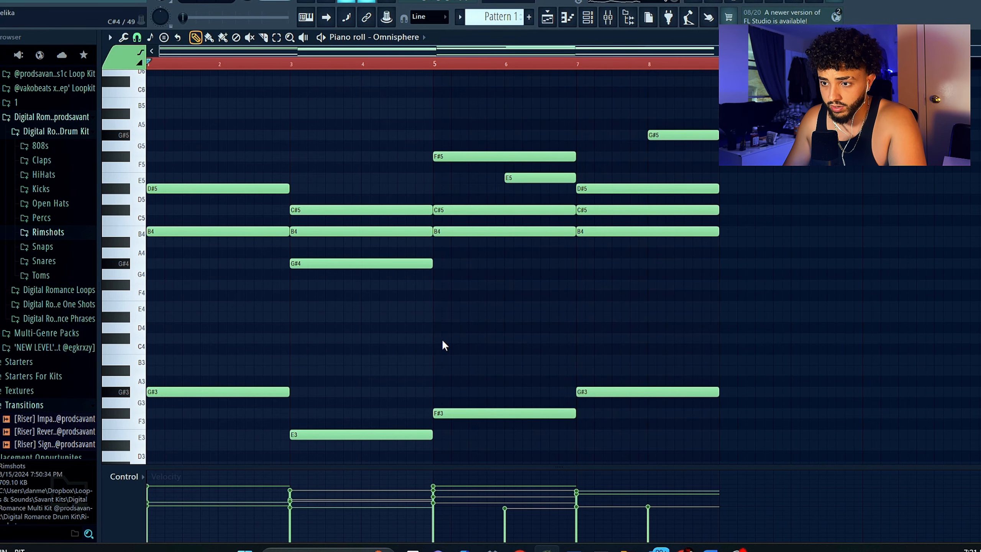
Step: Strum all the chords slightly and shorten every note to leave a small gap before the next chord
key(alt+s)
key(Return)
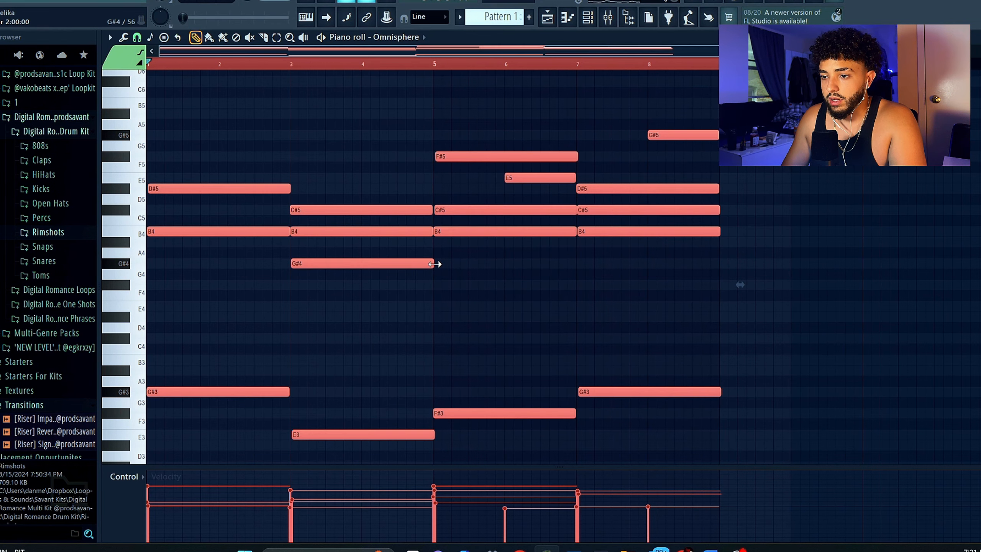
click(607, 282)
key(ctrl+a)
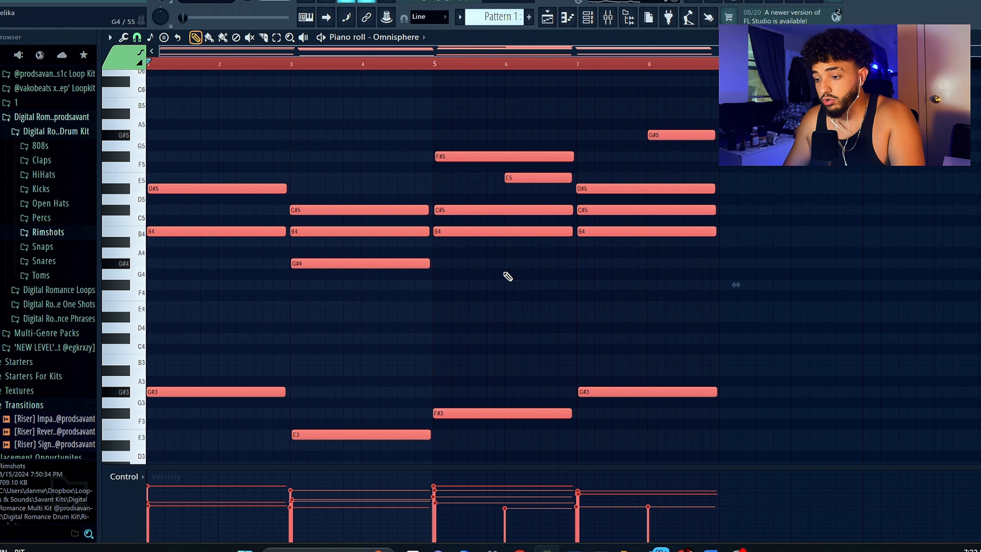
Step: Lower the velocity of all notes slightly and play the pattern from the start
scroll(336, 229, down, 5)
click(281, 140)
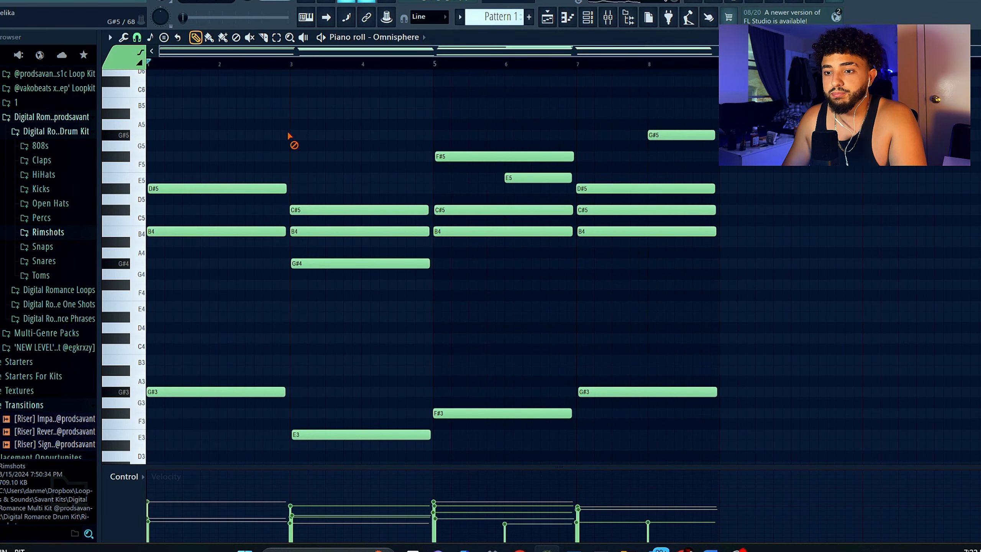
key(space)
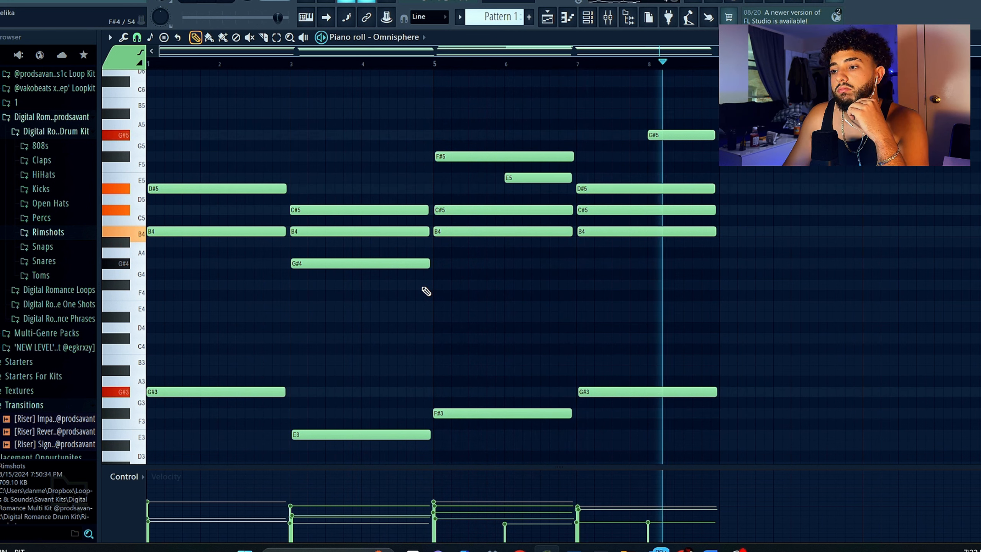
key(space)
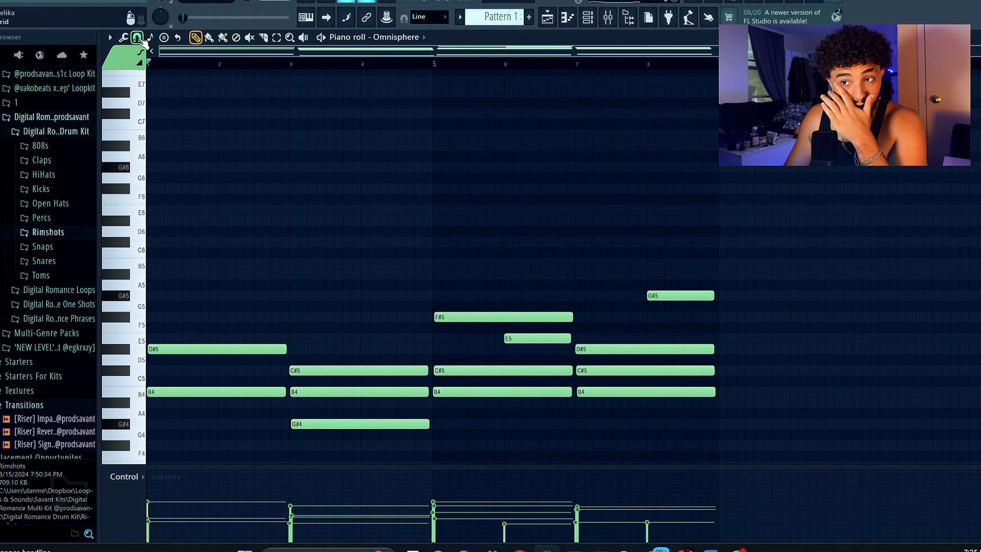
Step: Set the piano roll's scale highlighting to Minor Pentatonic with G# as the root note
click(110, 37)
mouse_move(122, 91)
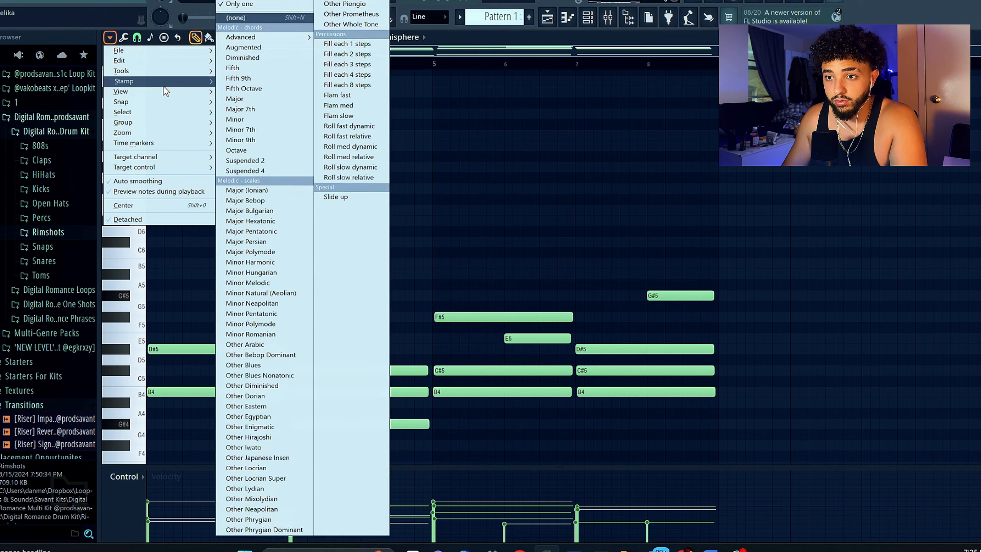
mouse_move(288, 256)
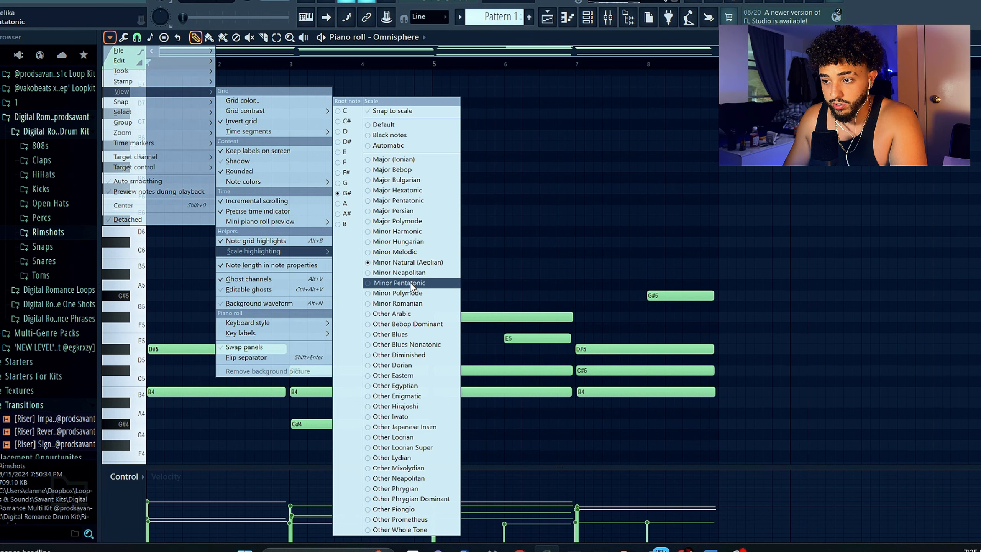
click(430, 288)
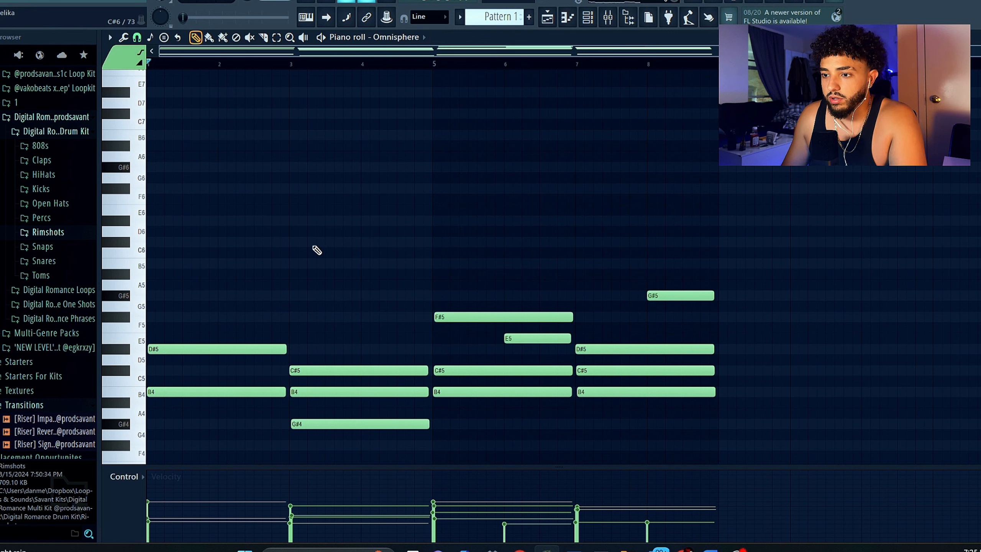
Step: Draw a melody of D#6, C#6, F#6, B5 and G#6 notes above the chords across all eight bars
scroll(162, 234, up, 3)
scroll(154, 234, down, 6)
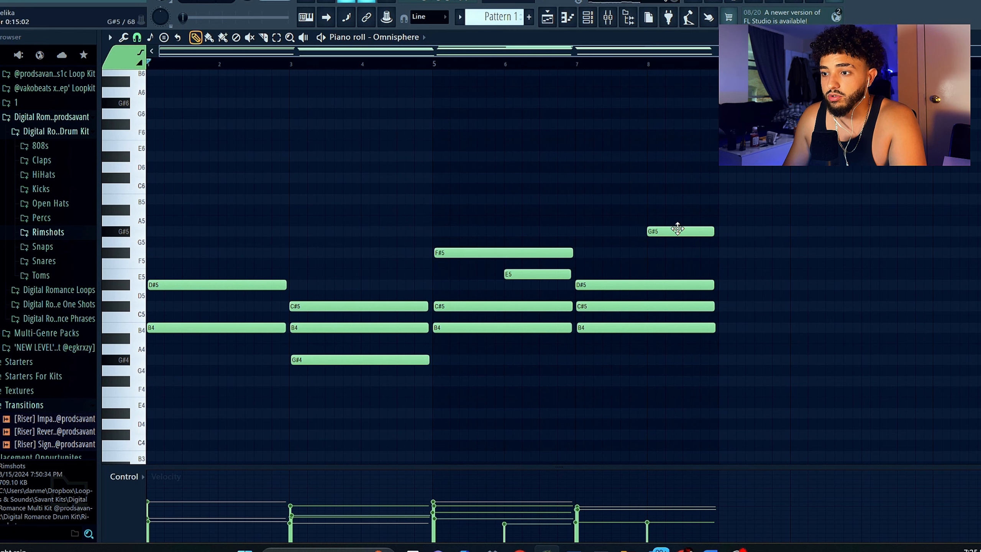
drag(678, 228, 147, 88)
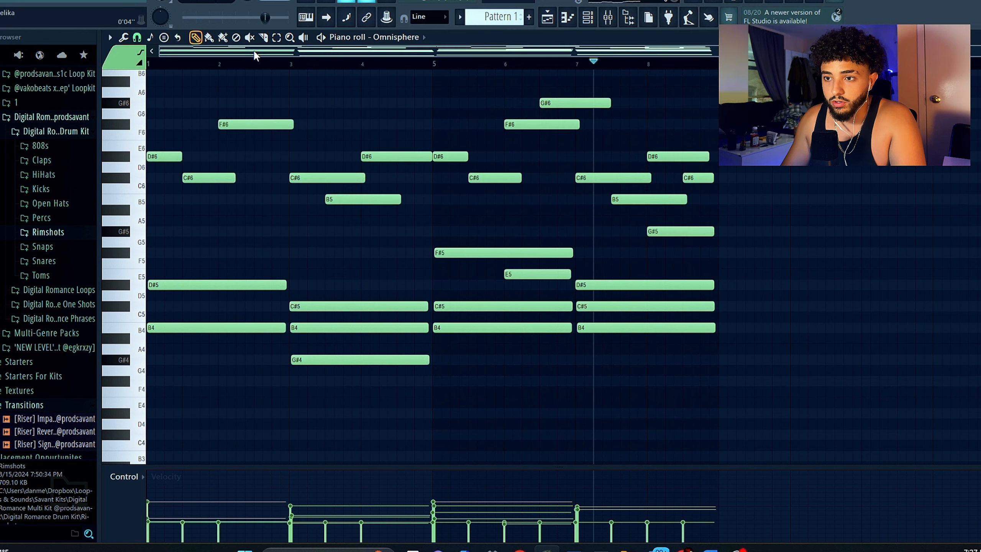
Step: Return the playhead to the start of the pattern and play the melody together with the chords
click(262, 63)
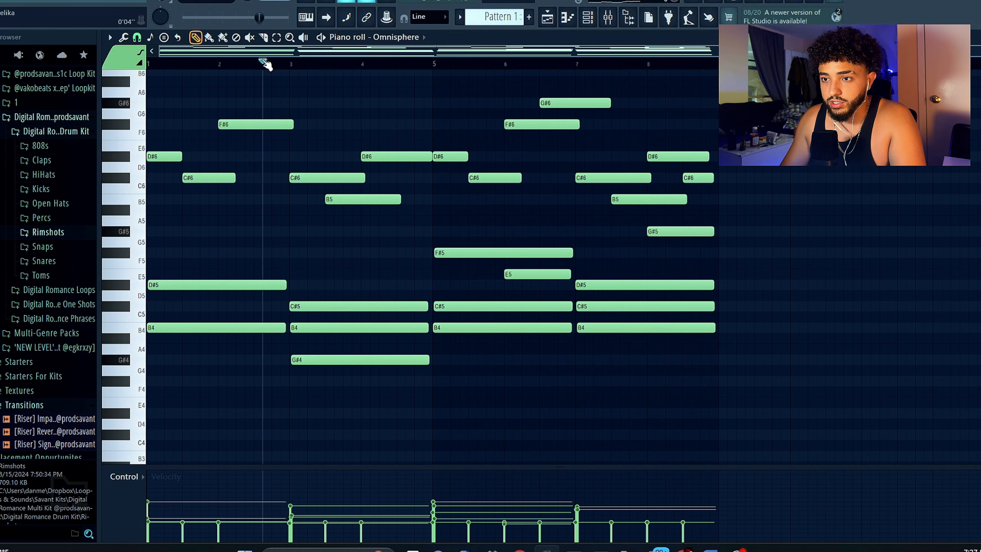
drag(262, 61, 147, 64)
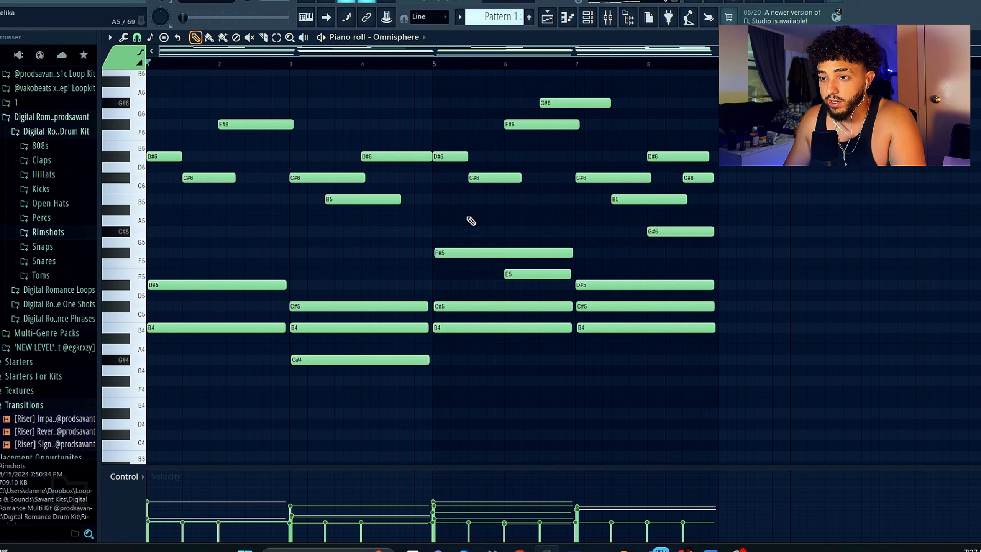
key(space)
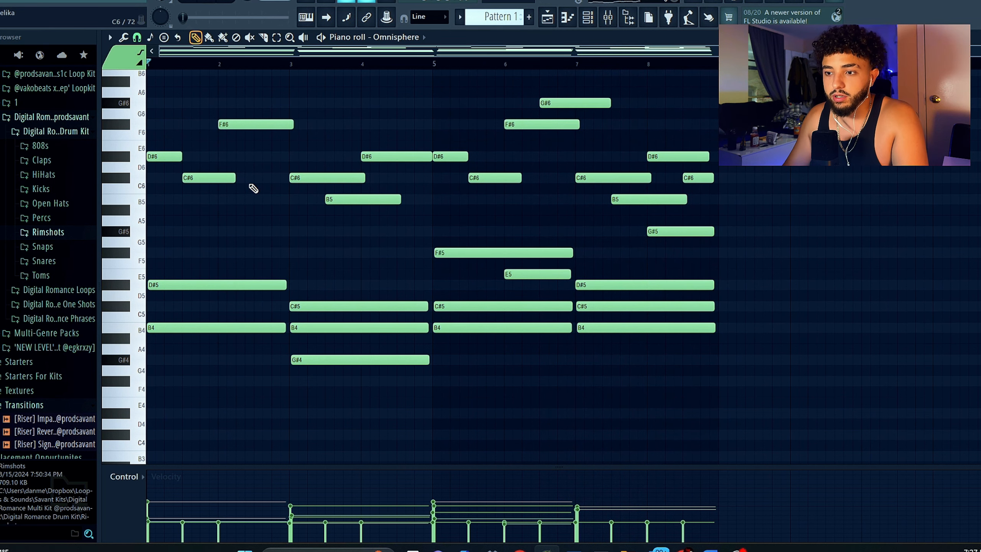
Step: Select all the melody notes above the chords to examine the line, and clear the selection
drag(715, 214, 141, 104)
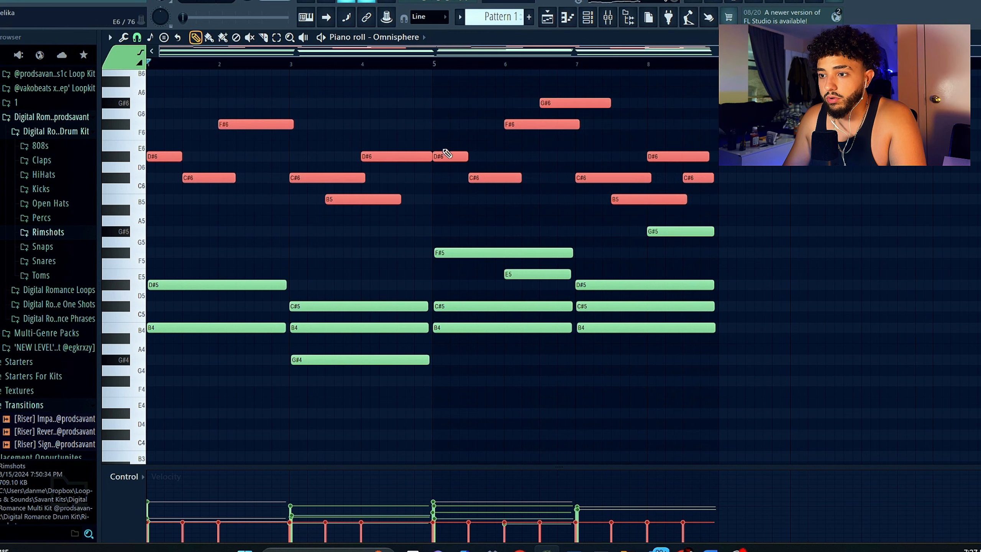
ctrl+click(665, 128)
scroll(191, 153, up, 2)
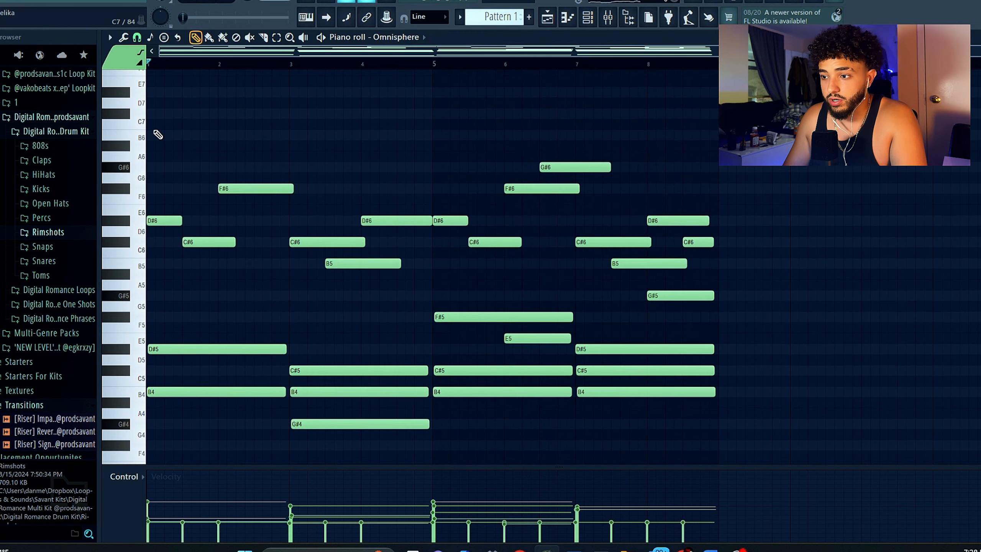
scroll(248, 139, down, 2)
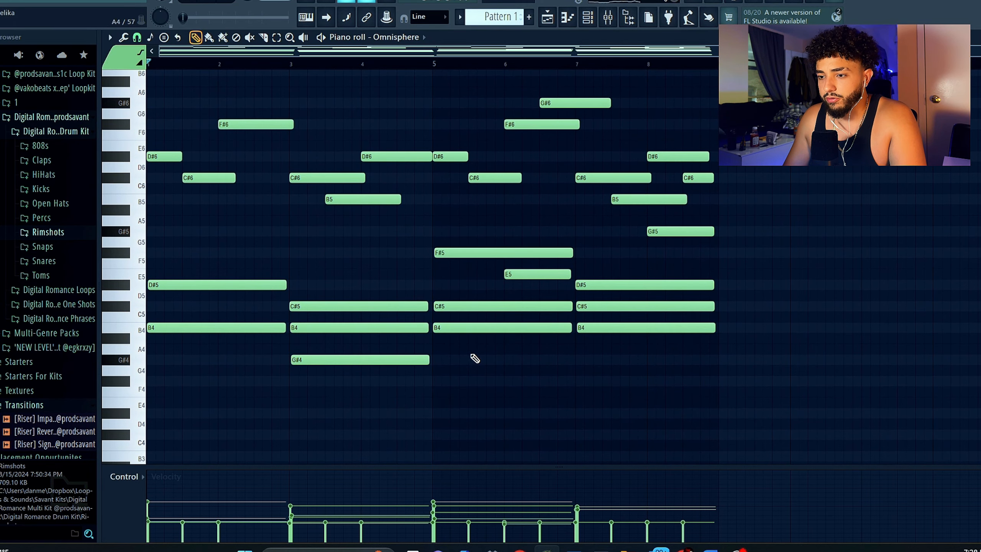
scroll(317, 255, up, 1)
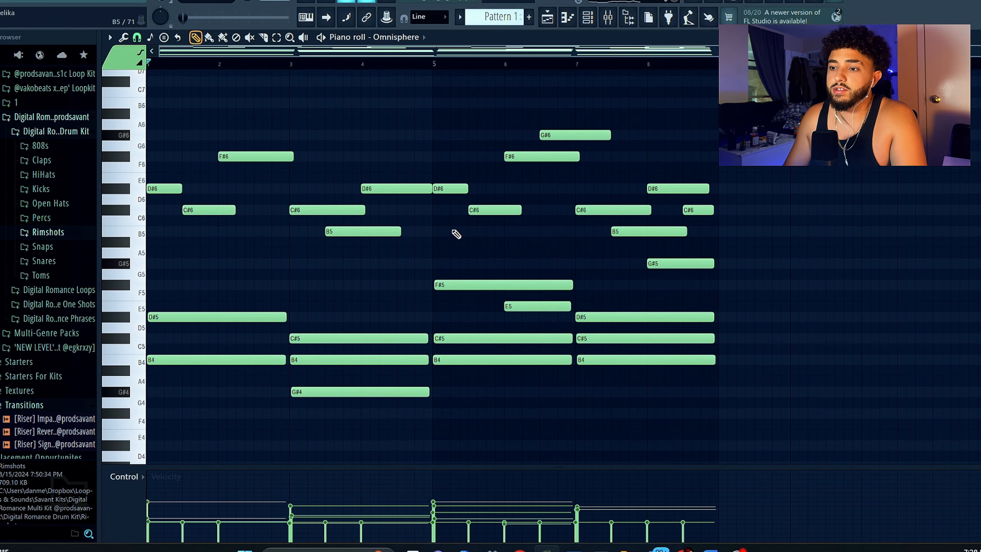
Step: Randomize the melody notes' velocities and slightly shorten the C#6 melody note at bar 3
scroll(241, 224, up, 5)
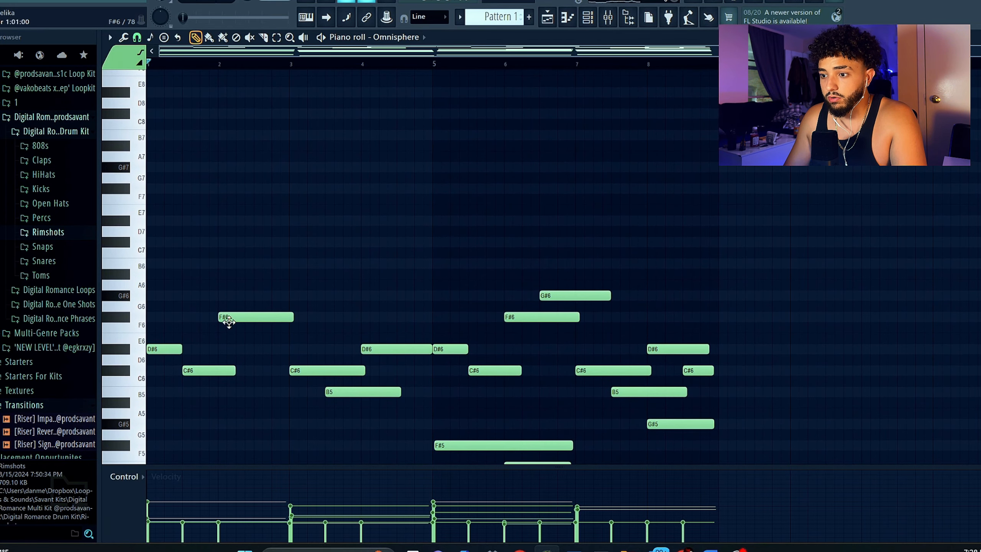
scroll(317, 296, down, 3)
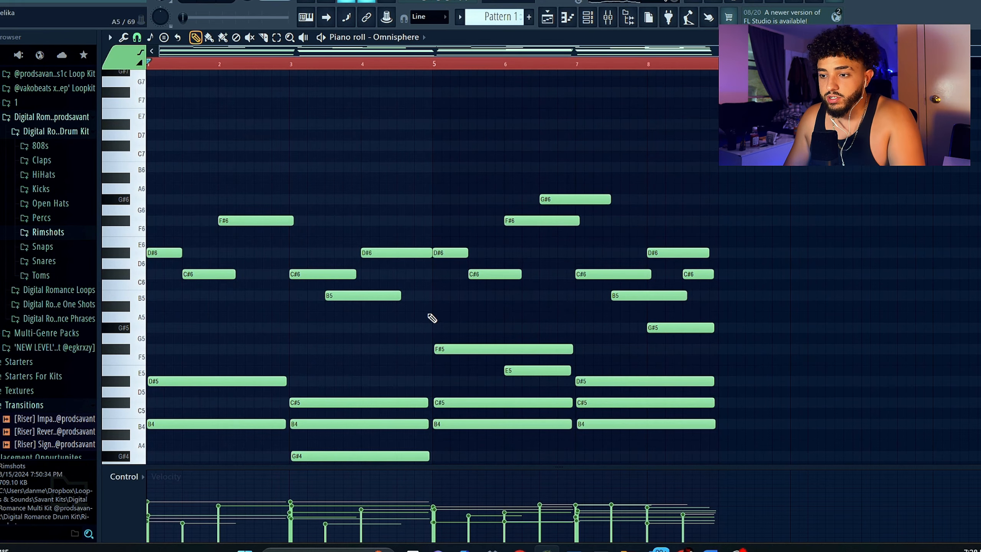
scroll(409, 201, down, 1)
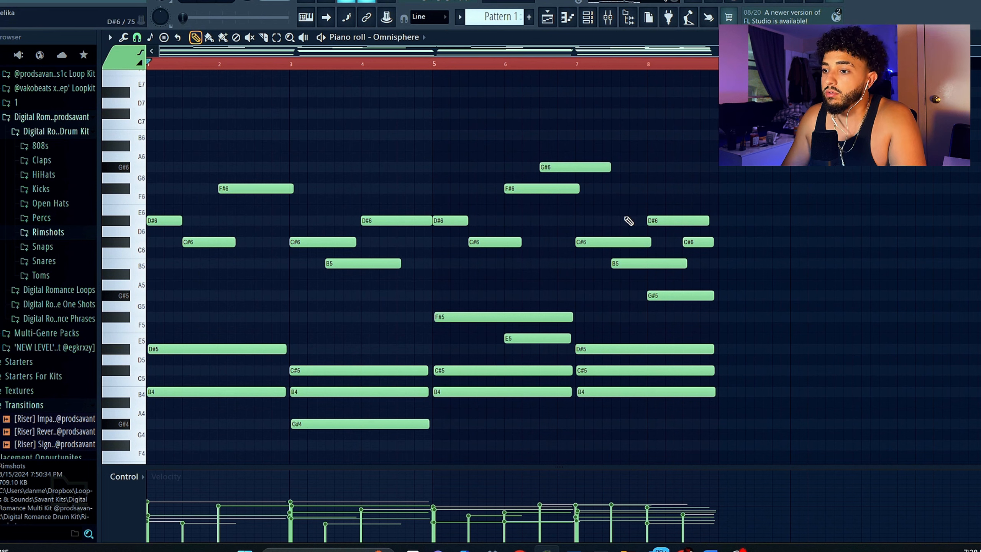
scroll(224, 172, up, 2)
scroll(387, 260, down, 1)
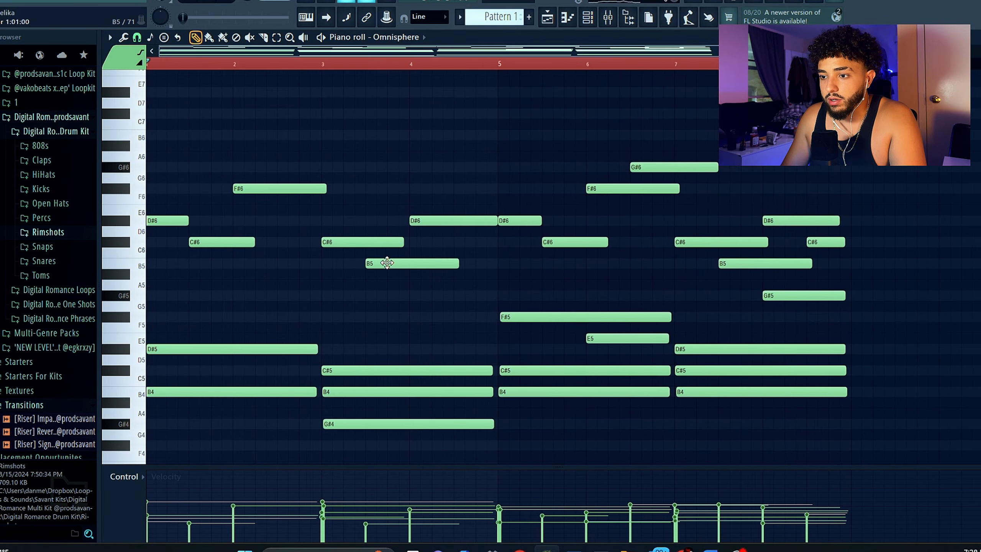
Step: Trim the B5 melody note to end at bar 4, and add a very short C#6 grace note leading into a slightly delayed D#6
scroll(408, 263, up, 2)
drag(471, 266, 411, 264)
click(421, 243)
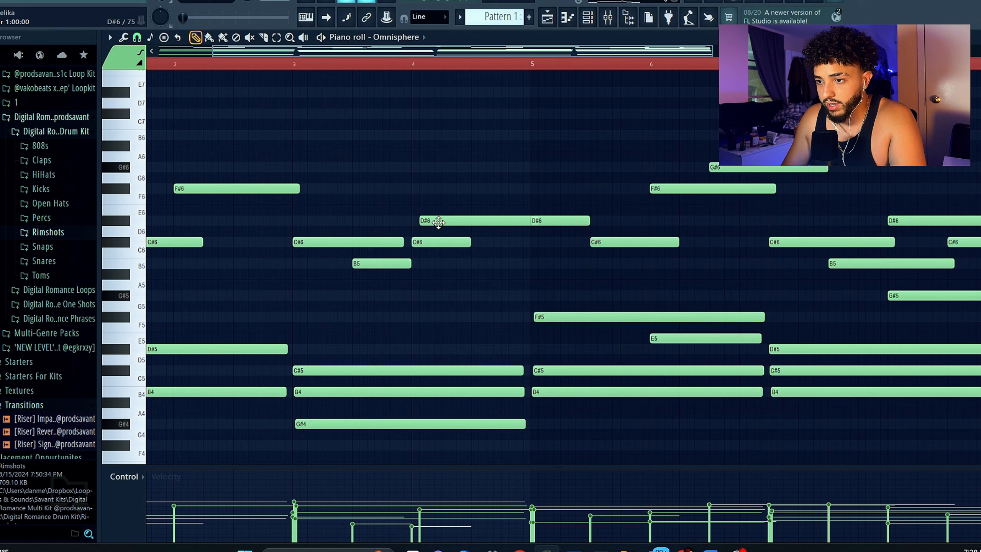
click(452, 242)
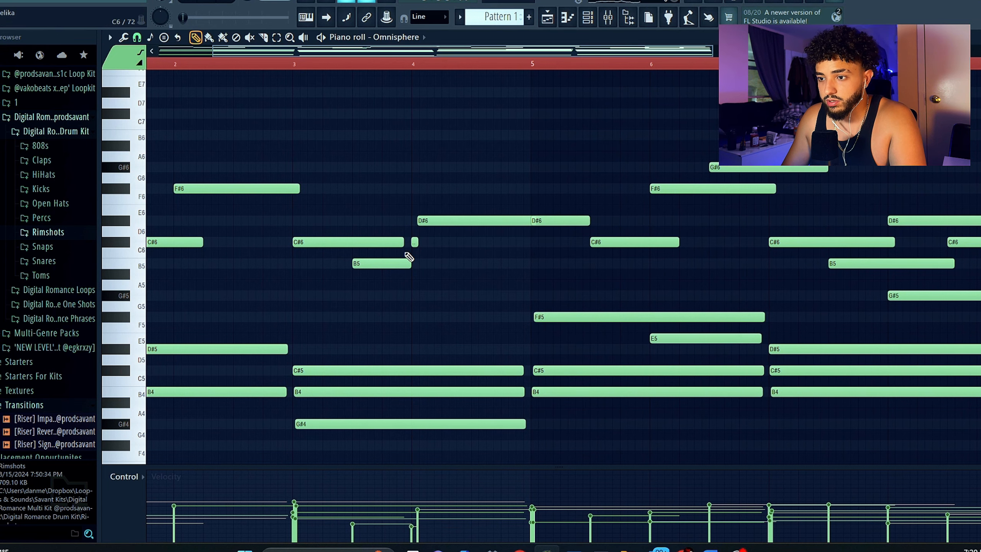
Step: Shorten the D#6 melody note after bar 4 to leave a gap before bar 5, and play from just before bar 4
scroll(433, 217, up, 3)
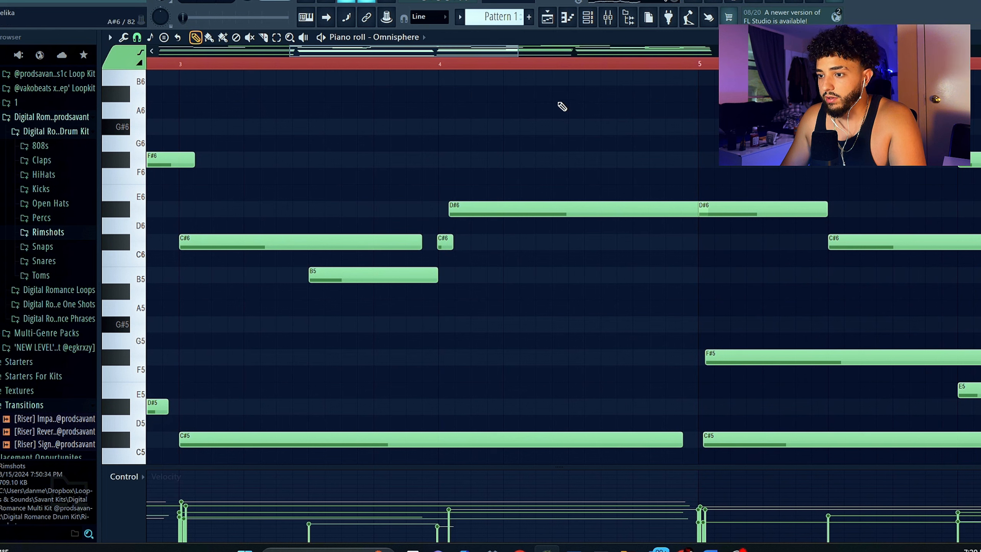
click(485, 211)
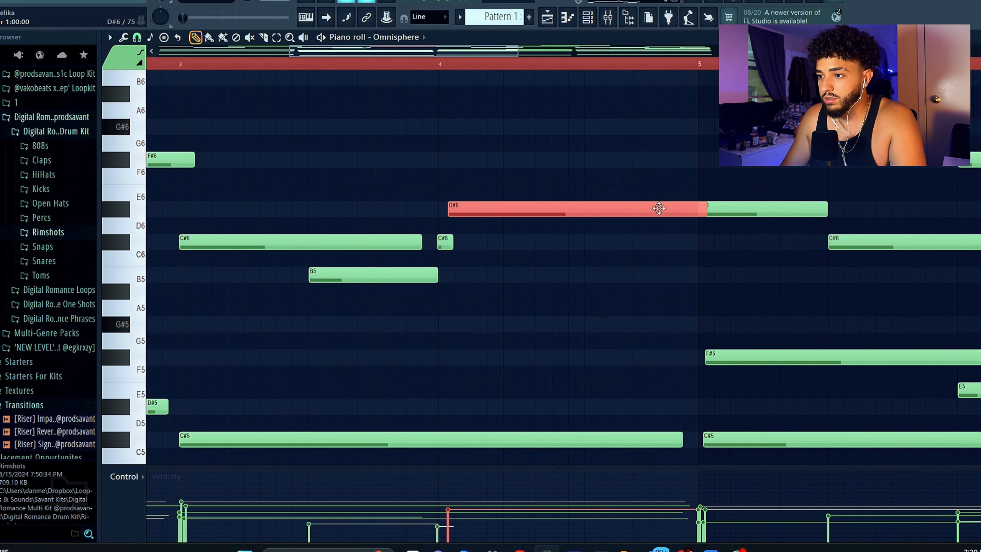
drag(703, 206, 643, 218)
click(404, 62)
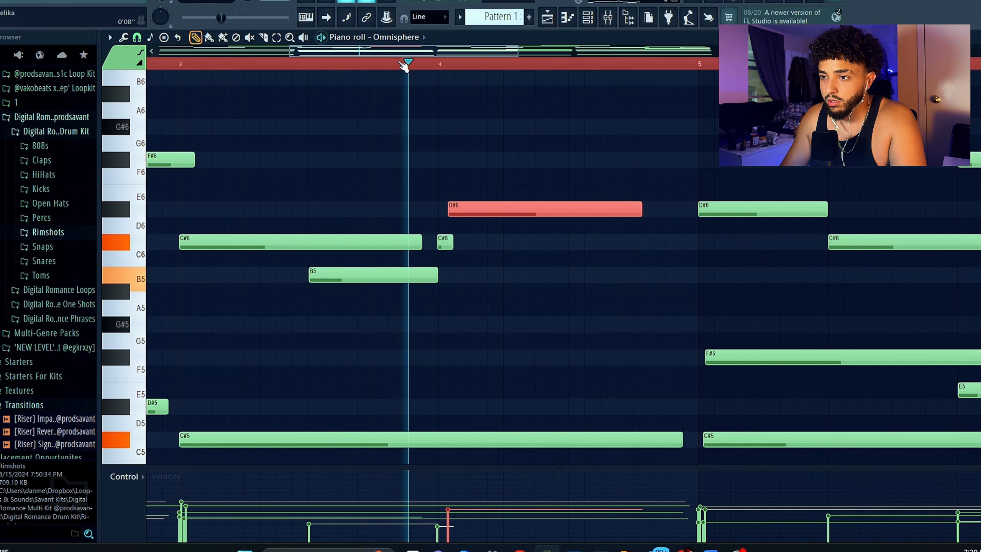
key(space)
key(space)
scroll(428, 263, down, 4)
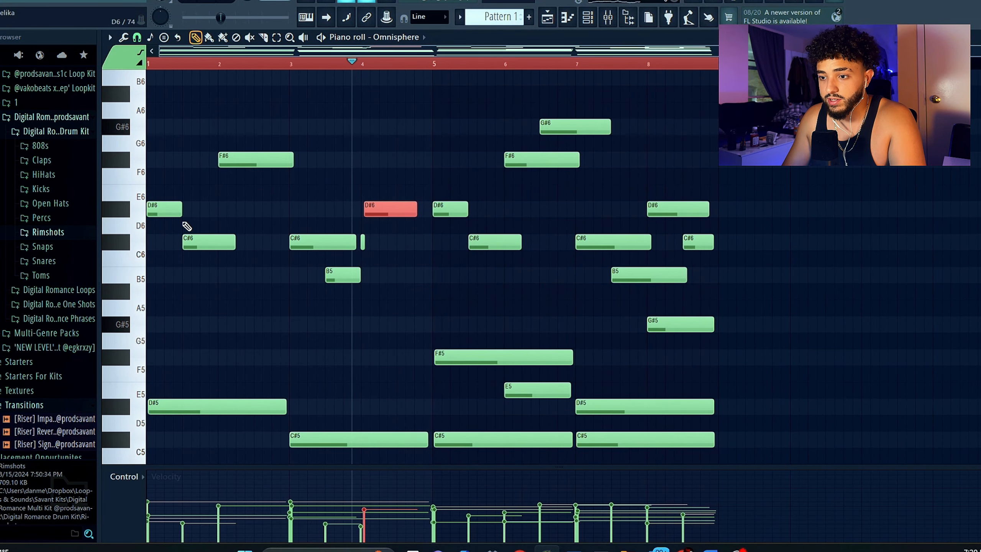
click(406, 159)
click(415, 129)
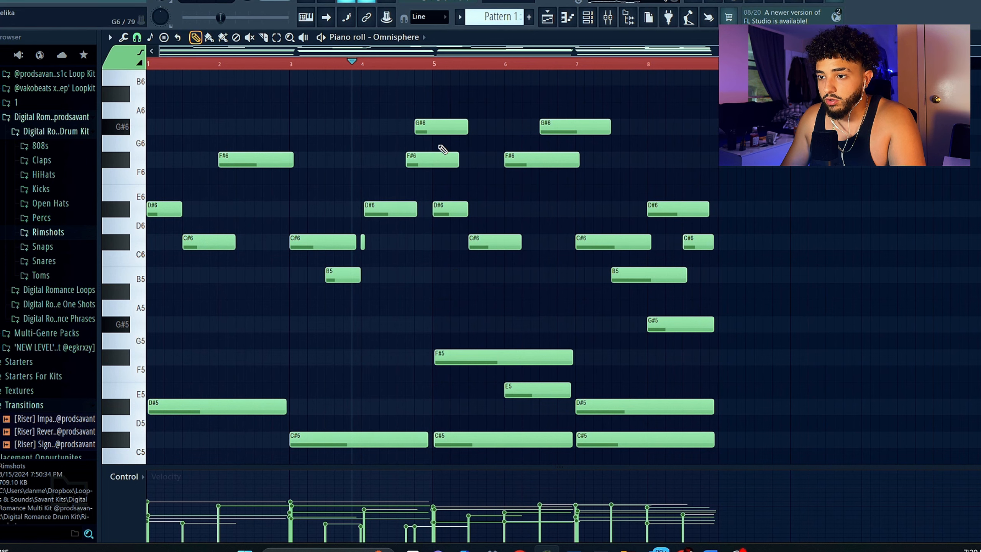
scroll(445, 166, up, 4)
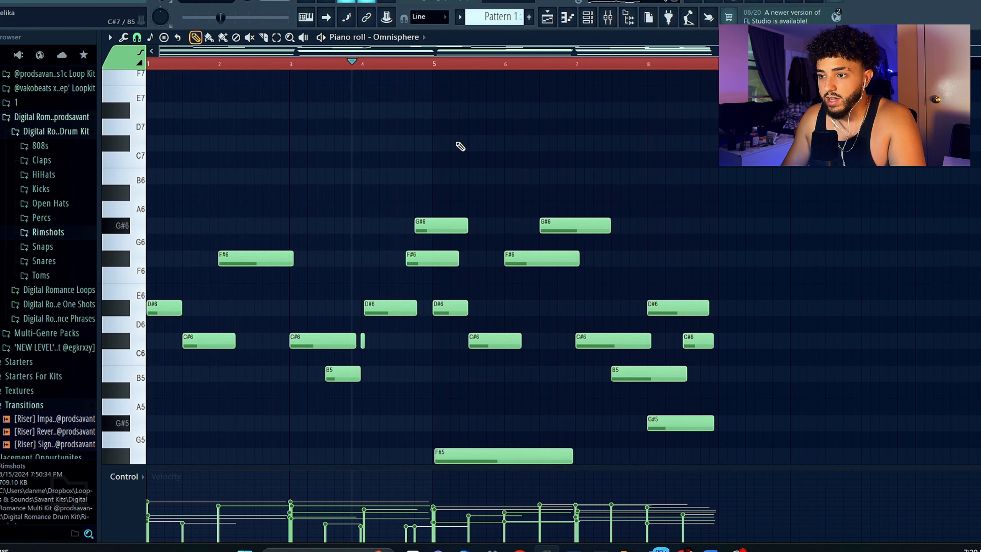
right_click(449, 220)
right_click(441, 258)
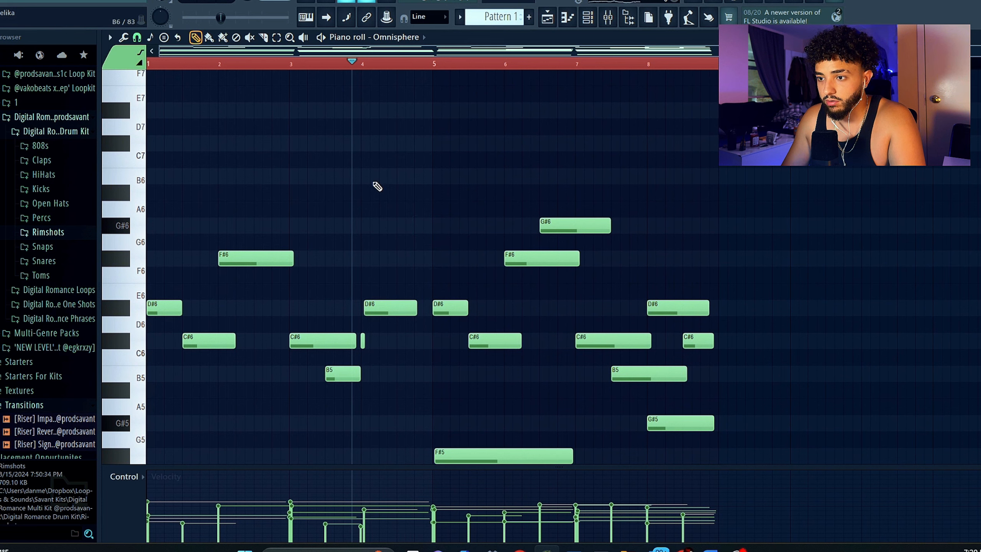
Step: Add a very short C#7 grace note midway between bars 5 and 6, leading into a D#7 and a second C#7
drag(399, 66, 435, 64)
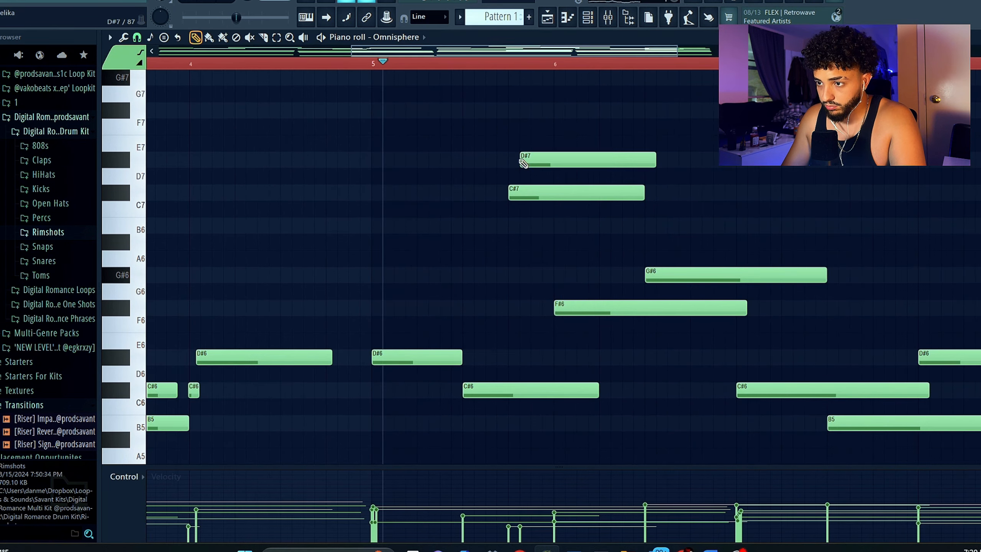
drag(561, 196, 471, 196)
click(499, 193)
drag(604, 159, 536, 159)
Step: Continue the high run with F#7 at bar 6, then G#7 and a very short B7 grace note into C#8, and play it
click(559, 114)
scroll(606, 93, up, 2)
click(649, 127)
click(655, 94)
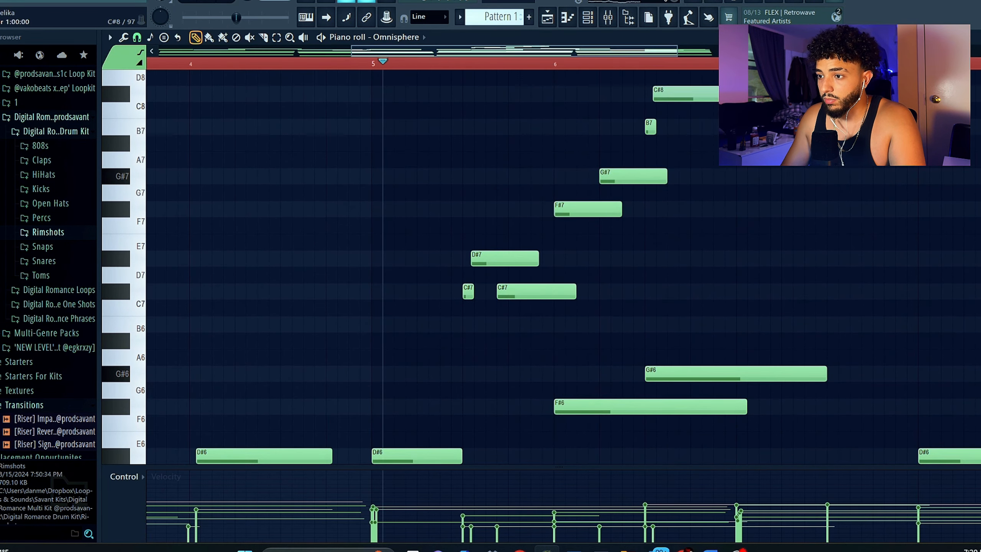
key(space)
key(space)
Step: Raise the velocities of the high run notes and extend the run with a B7 before bar 7 and a long G#7 at bar 7
drag(696, 81, 467, 268)
key(space)
key(space)
click(677, 176)
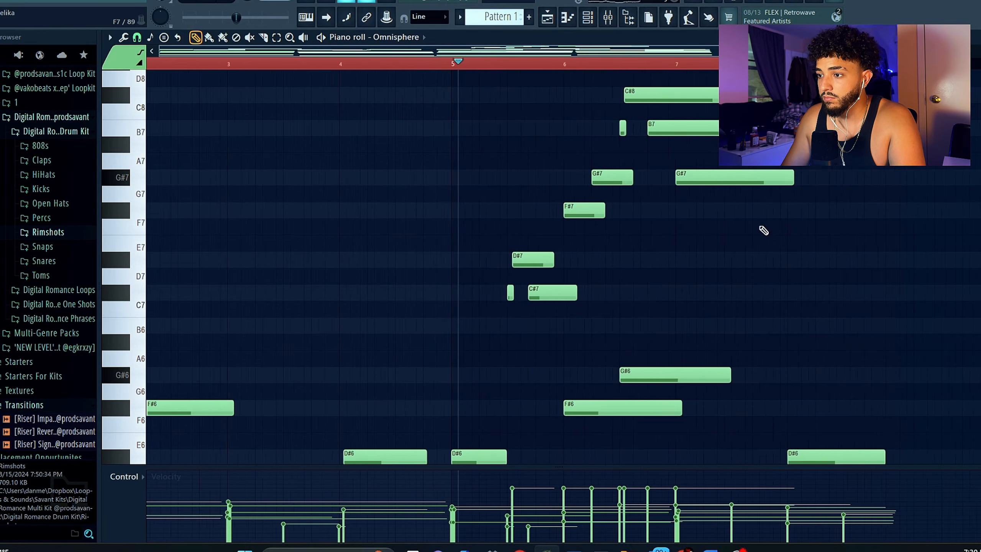
scroll(745, 230, up, 2)
click(610, 128)
key(space)
key(space)
Step: Shorten the C#8 and B7 notes, repeat the B7, and add a short G#7 just before the long G#7 at bar 7
scroll(635, 200, up, 2)
click(630, 178)
drag(715, 79, 410, 195)
scroll(547, 259, down, 3)
key(space)
mouse_move(650, 183)
mouse_down()
mouse_move(593, 195)
mouse_move(668, 186)
mouse_up()
scroll(555, 155, up, 4)
click(532, 134)
drag(902, 134, 561, 134)
Step: Select the whole high run from C#7 to the long G#7 and randomize its velocities
ctrl+drag(695, 83, 201, 309)
key(alt+r)
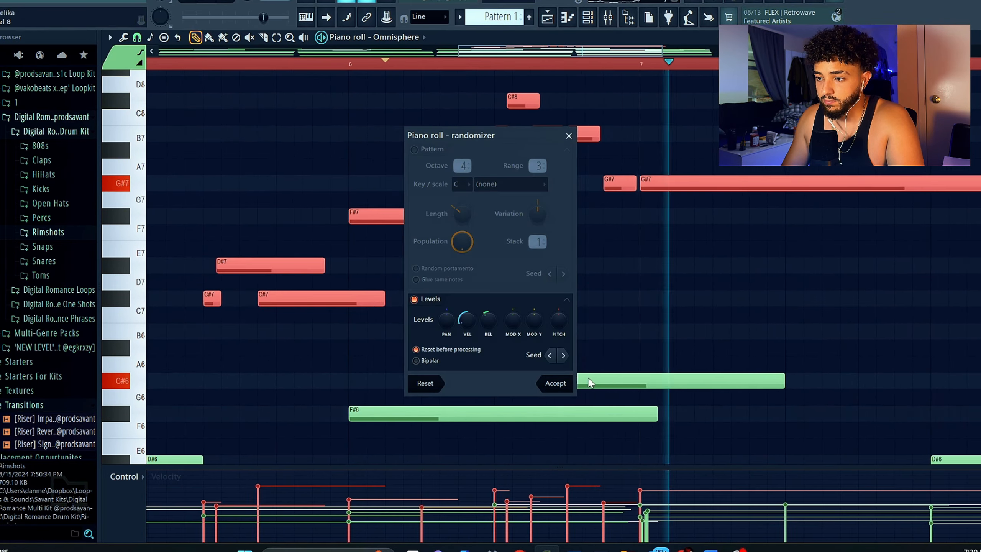
click(556, 382)
scroll(449, 232, down, 4)
key(space)
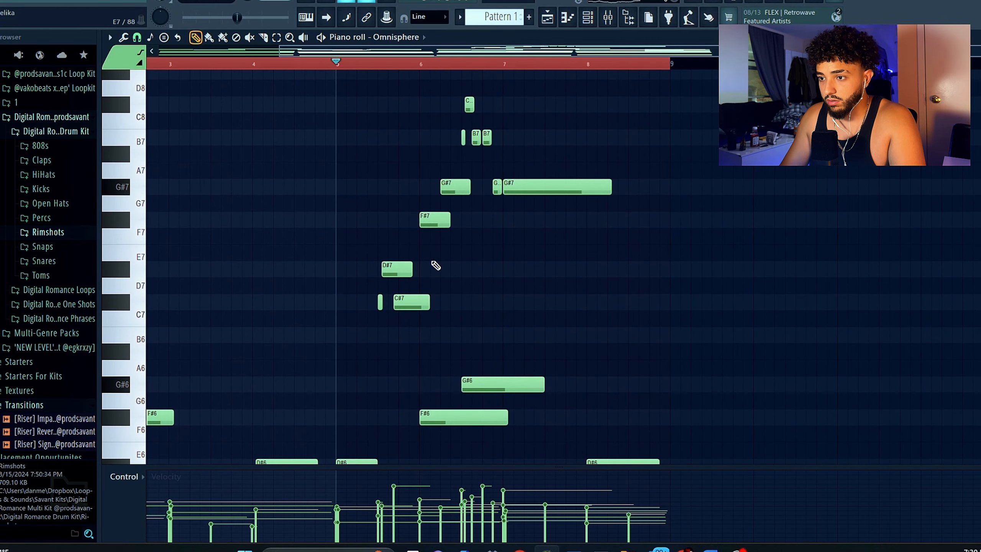
Step: Select the high run notes above the main melody to examine them, and clear the selection
ctrl+drag(392, 114, 683, 314)
click(565, 311)
ctrl+drag(377, 80, 694, 315)
click(547, 318)
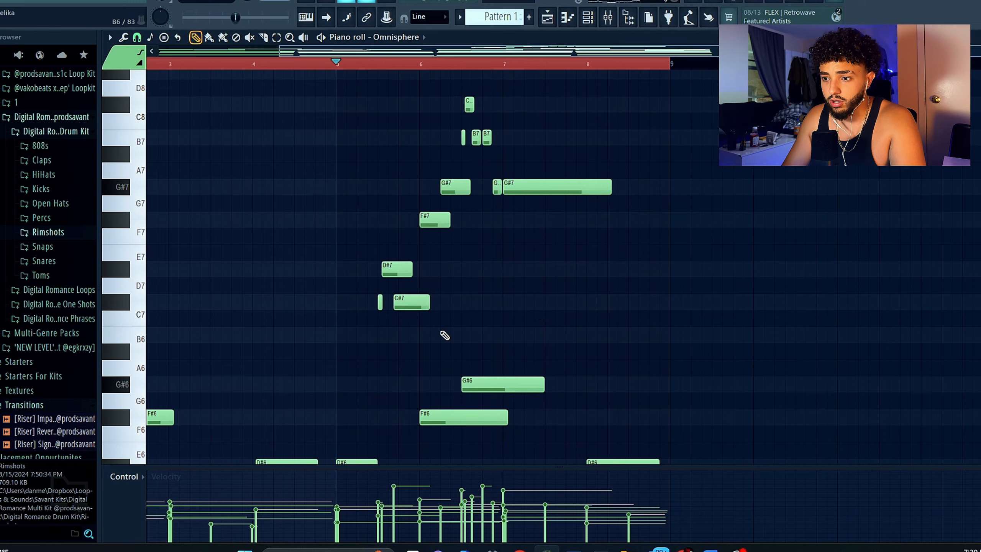
scroll(320, 356, up, 3)
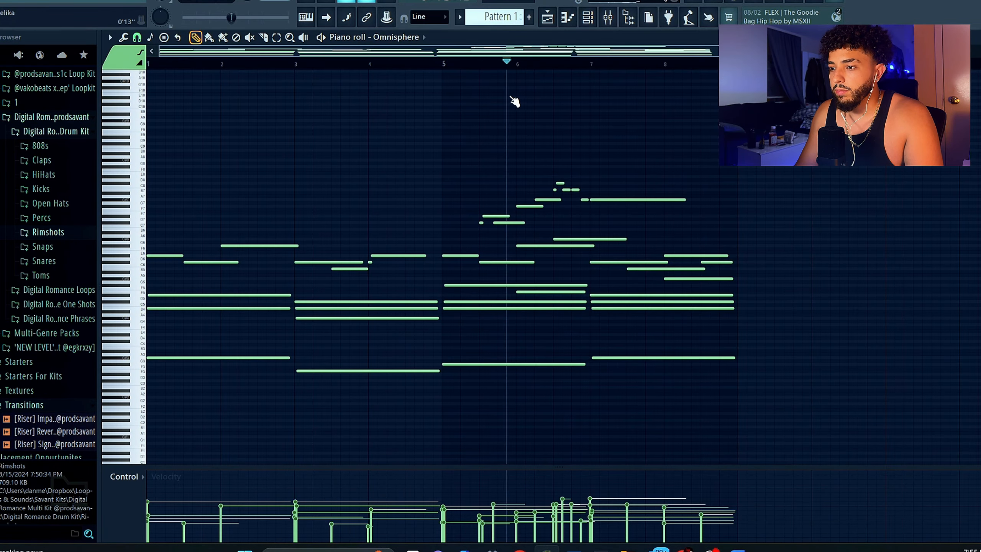
Step: Raise the C#7 grace note's velocity above that of the following D#7, and play from bar 5
drag(514, 101, 468, 103)
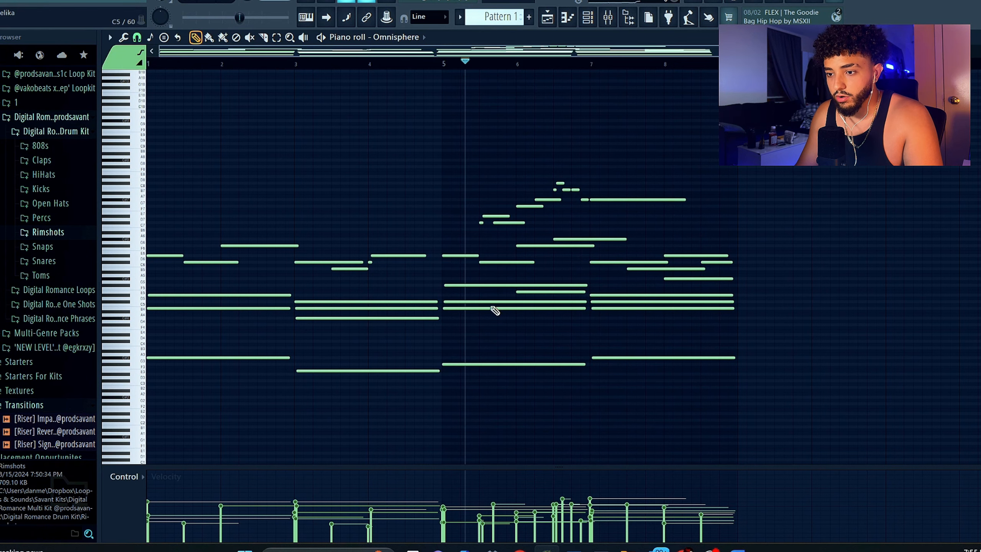
scroll(462, 286, up, 6)
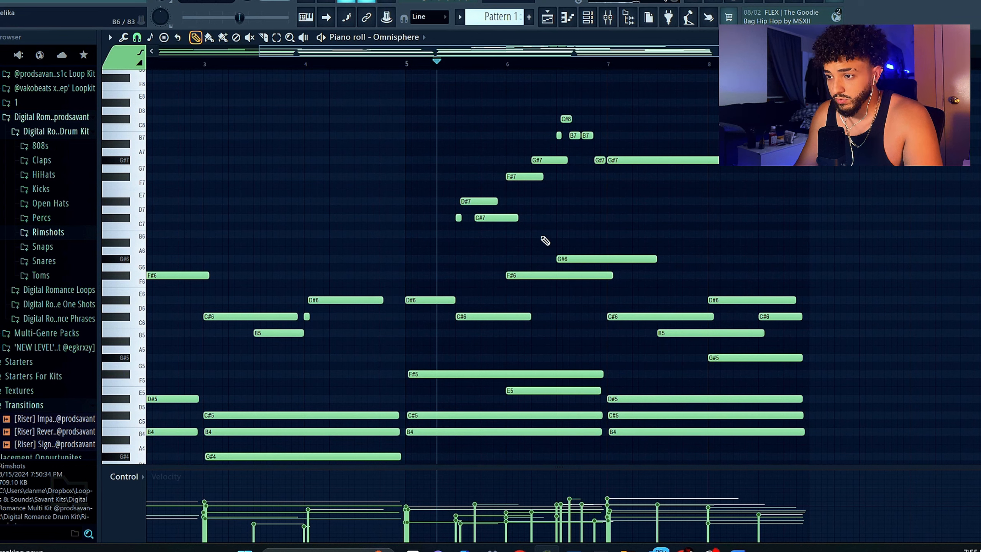
drag(427, 174, 510, 241)
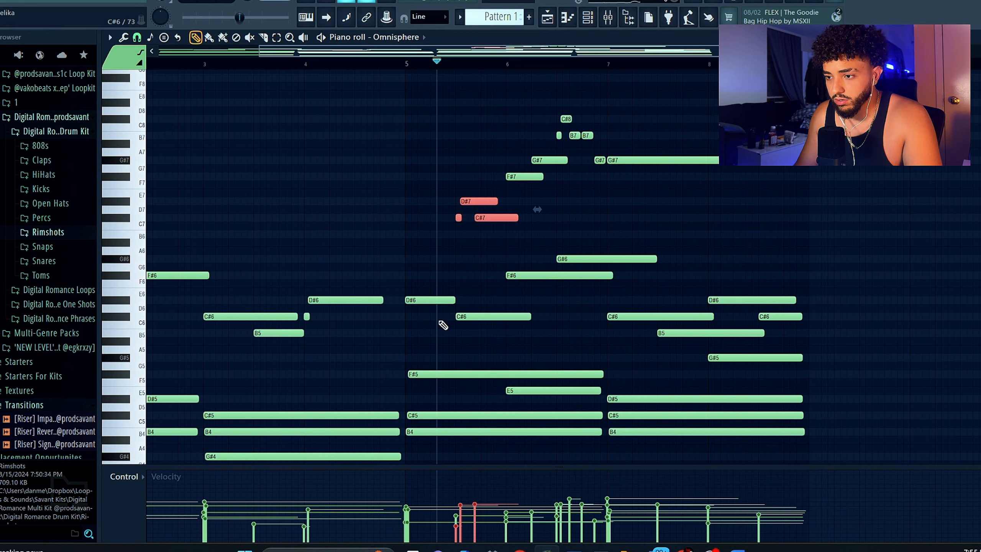
drag(447, 217, 448, 219)
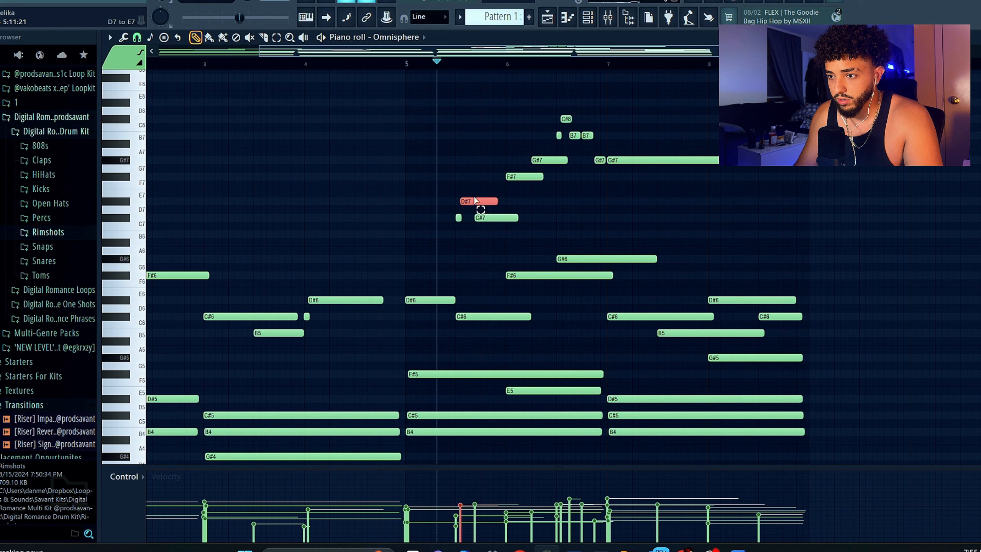
click(456, 495)
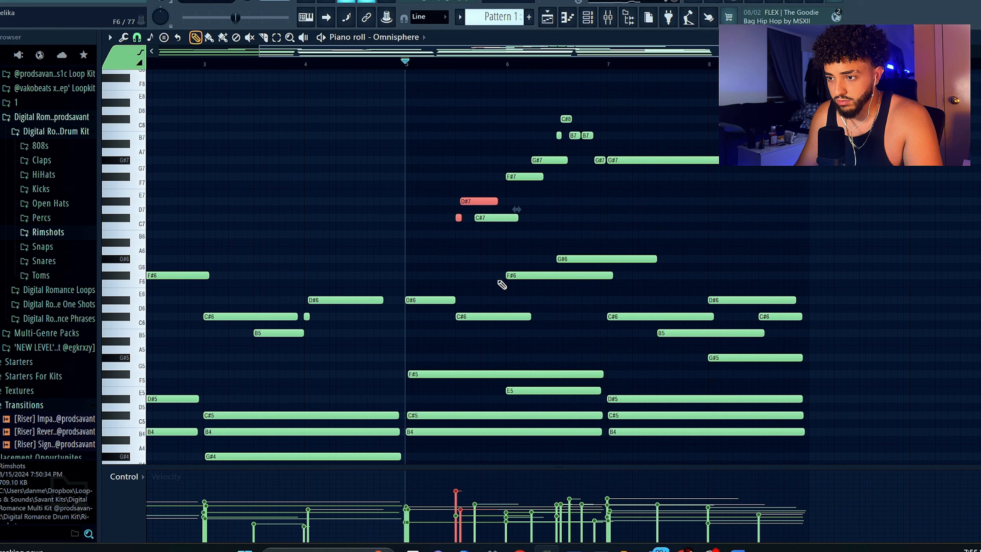
key(ctrl+d)
key(space)
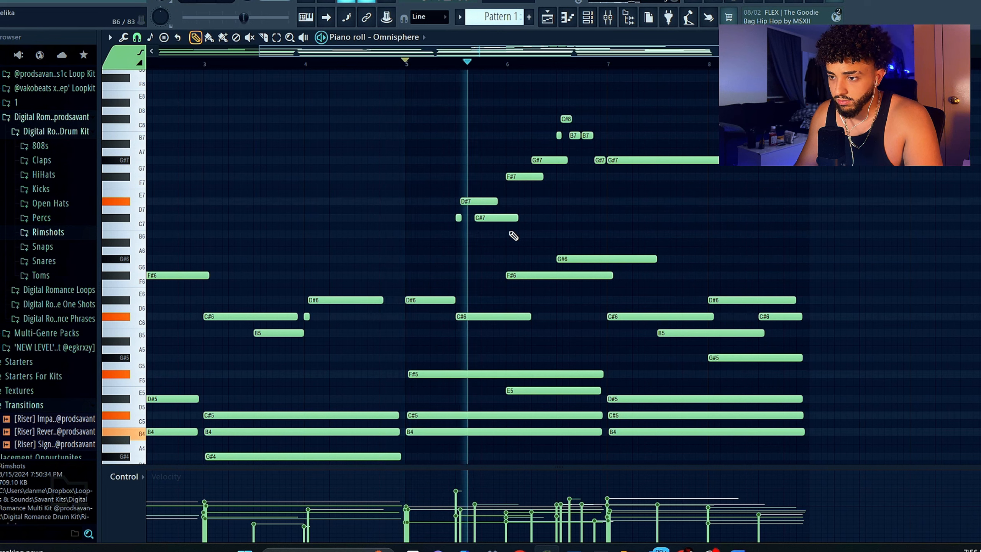
key(space)
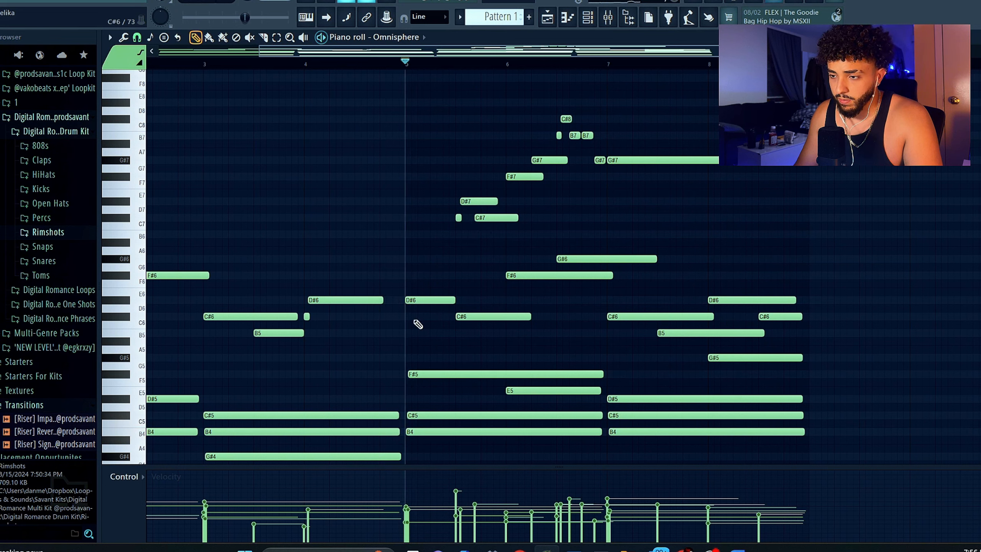
Step: Lower the C#7 grace note's velocity, make the following D#7 louder, and play from bar 5
drag(427, 173, 466, 223)
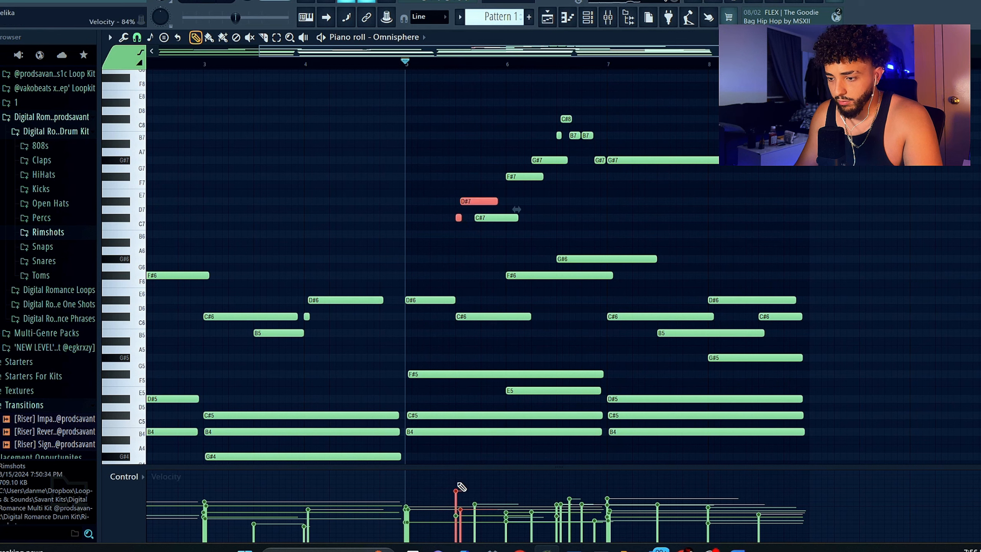
key(space)
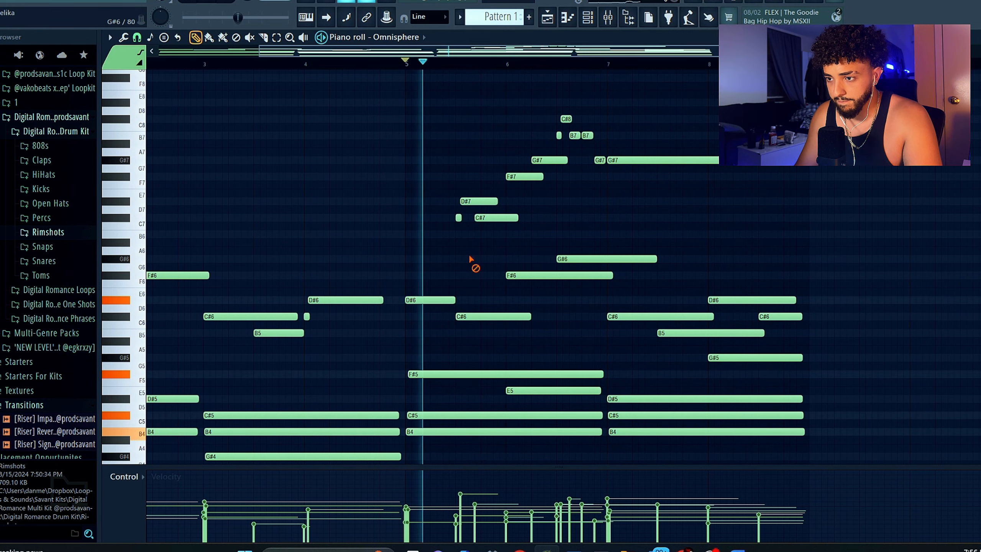
key(ctrl+d)
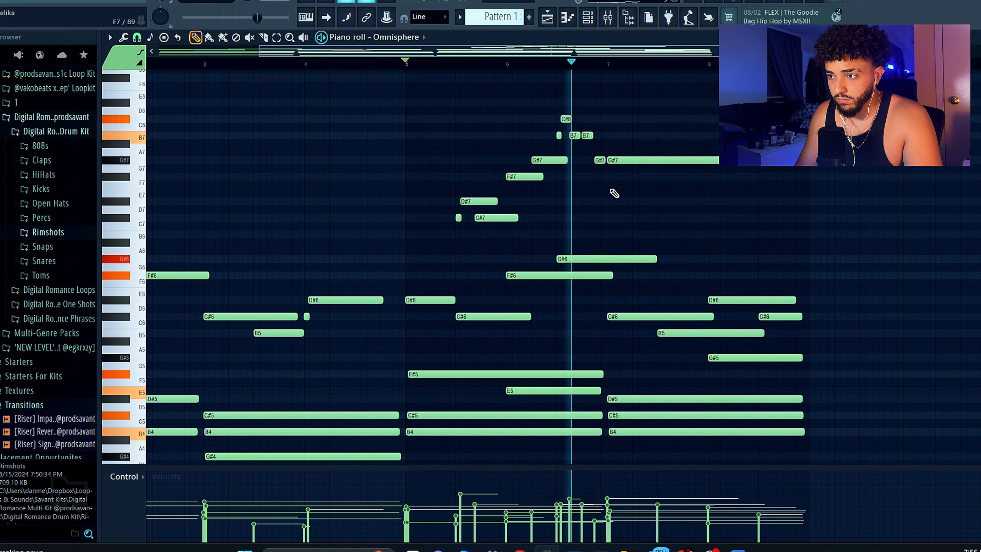
key(space)
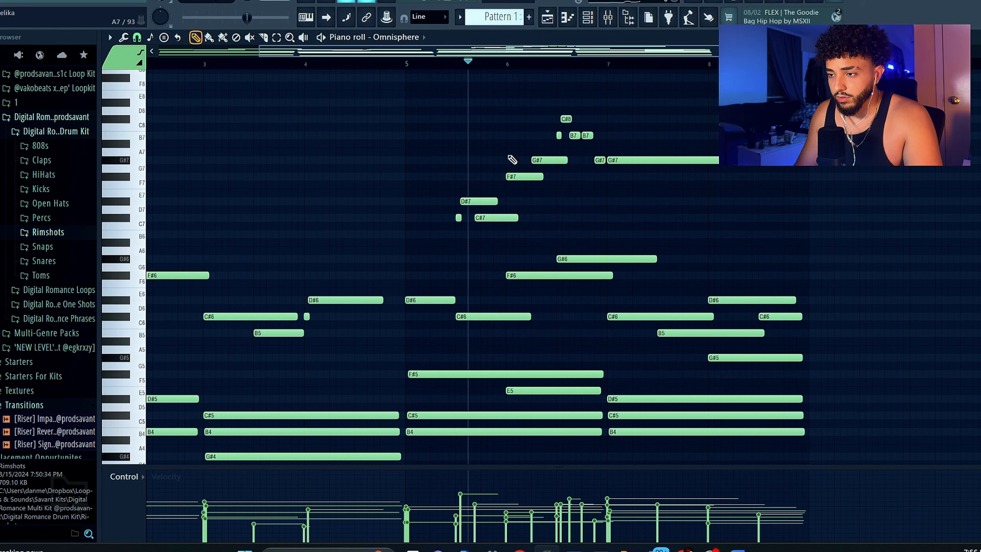
Step: Select the high notes from F#7 at bar 6 through the long G#7, raise their velocities, and clear the selection
drag(741, 195, 515, 94)
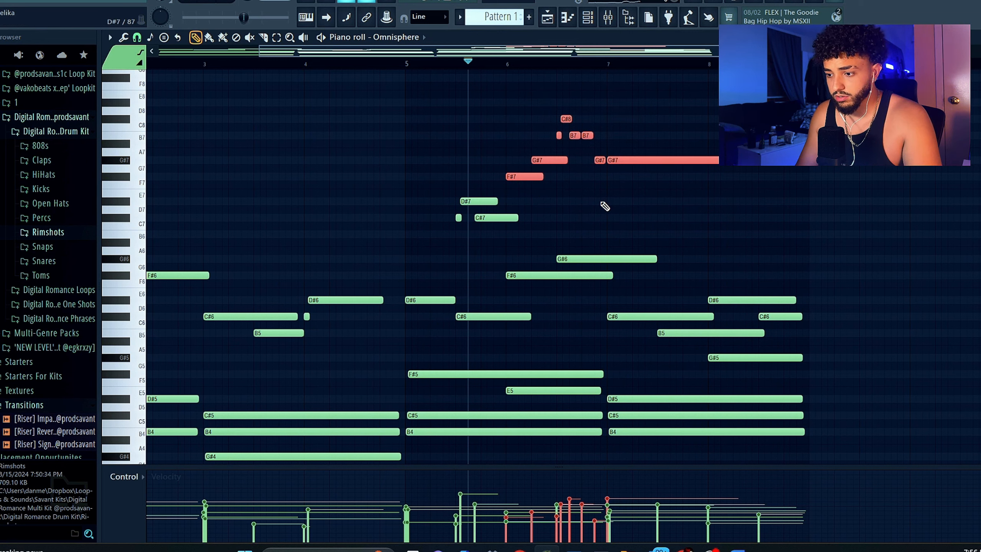
scroll(602, 222, up, 7)
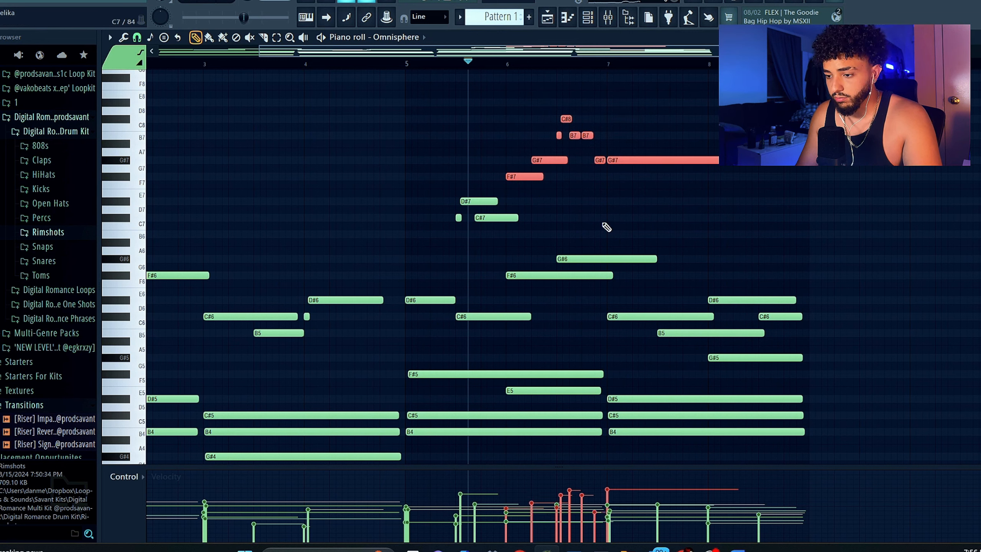
scroll(601, 222, down, 2)
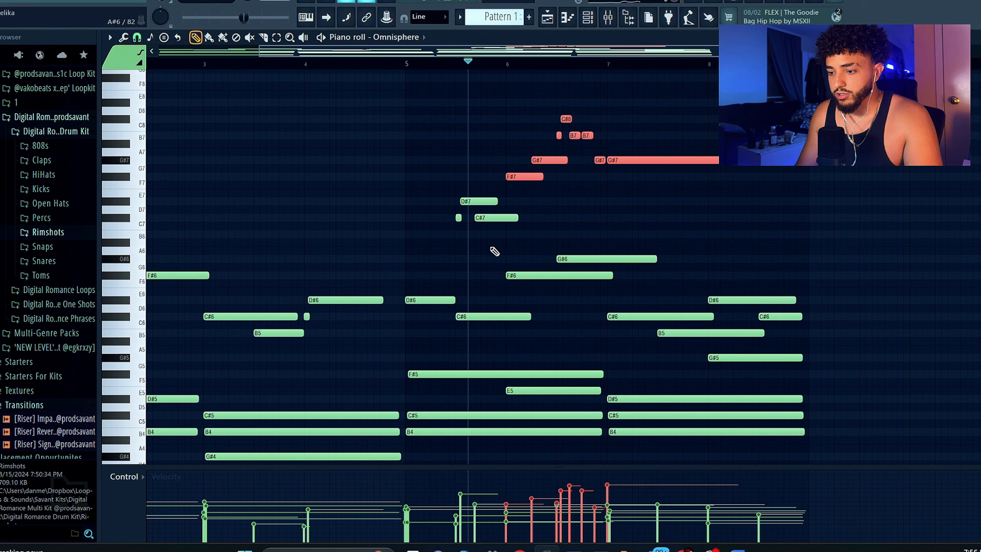
scroll(546, 247, up, 1)
drag(652, 138, 681, 221)
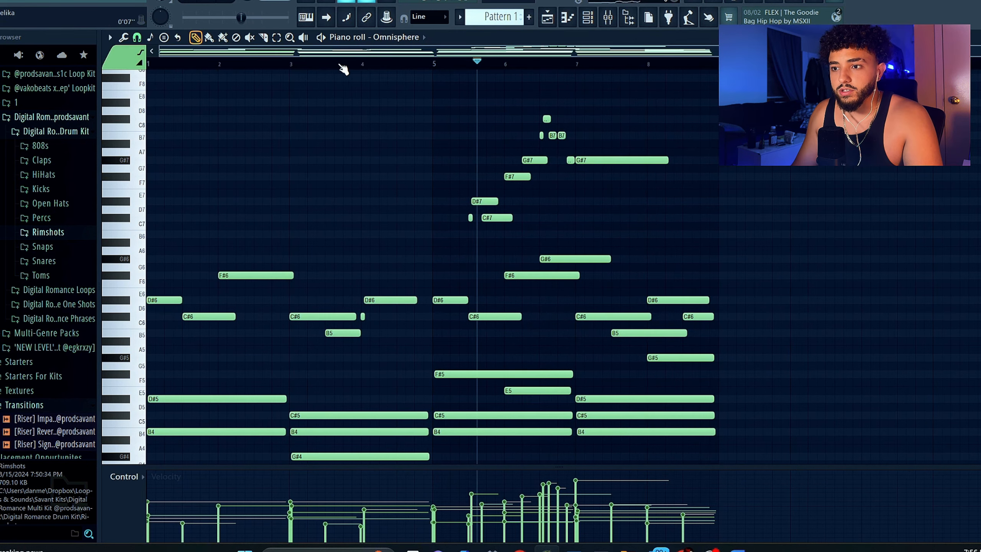
Step: Open the One Shots folder in the browser and widen the browser until the full sample names are readable
scroll(302, 149, down, 5)
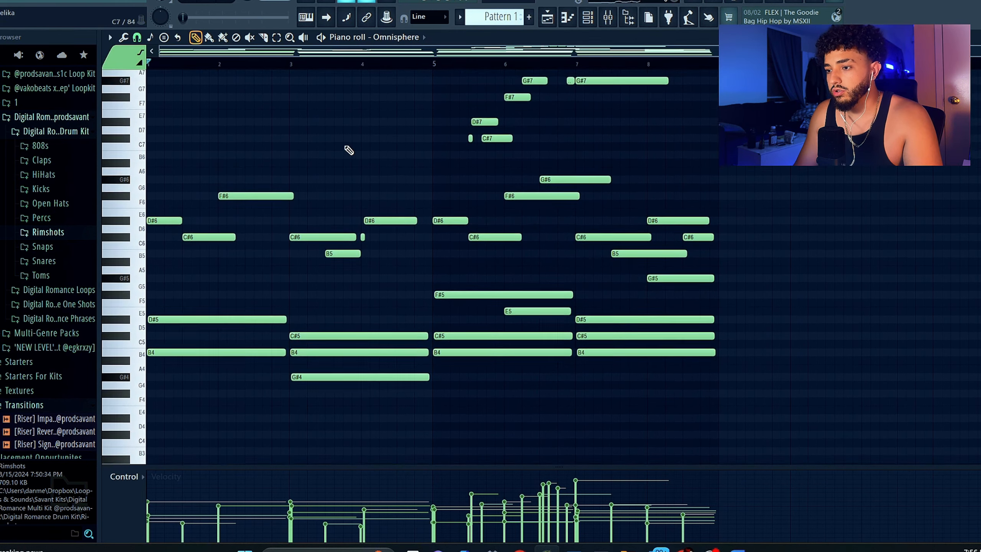
scroll(431, 267, up, 2)
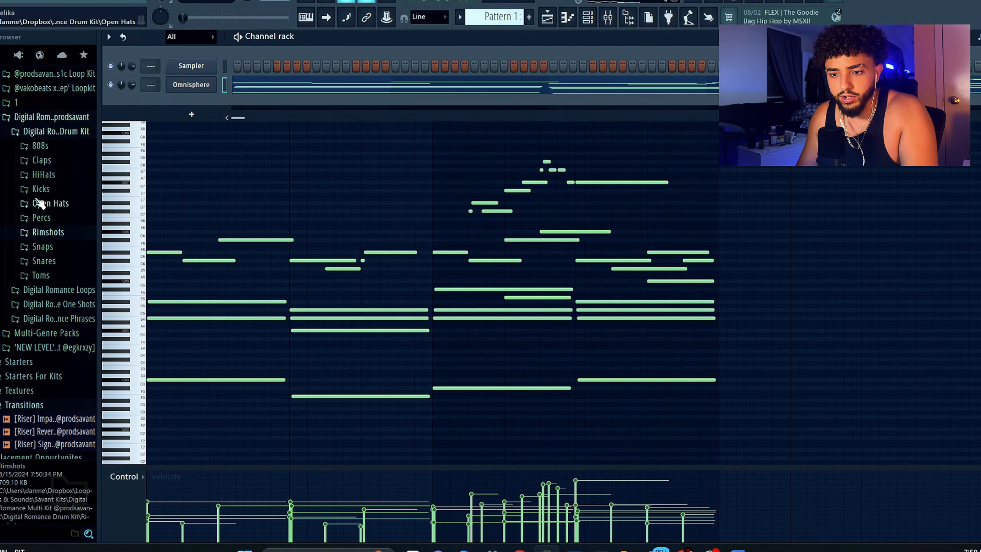
scroll(39, 232, up, 4)
scroll(33, 211, up, 6)
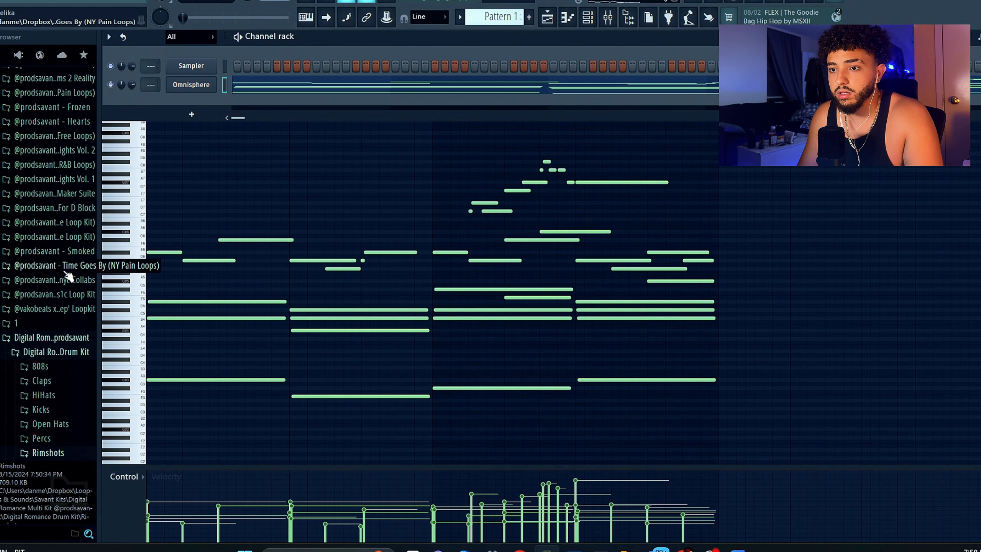
scroll(43, 235, down, 4)
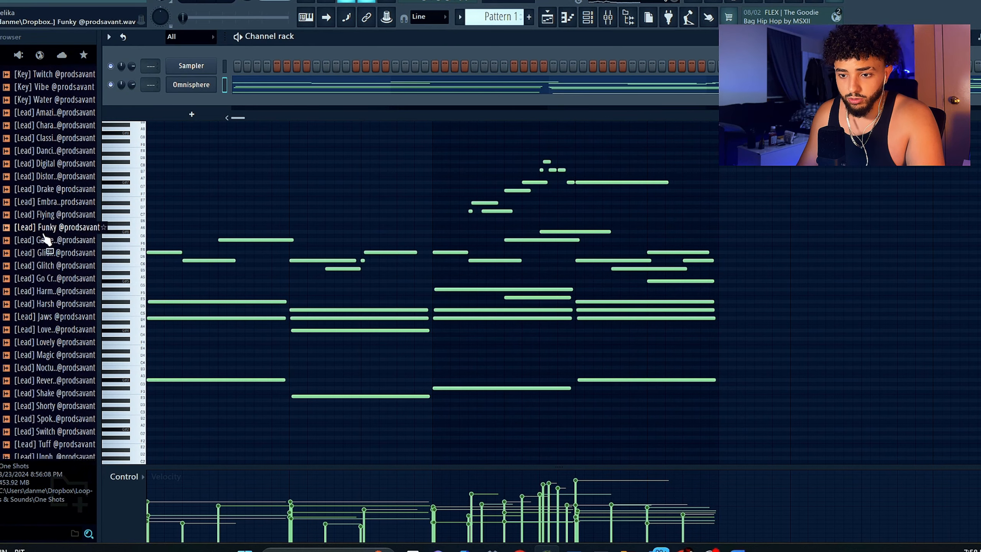
scroll(43, 235, up, 4)
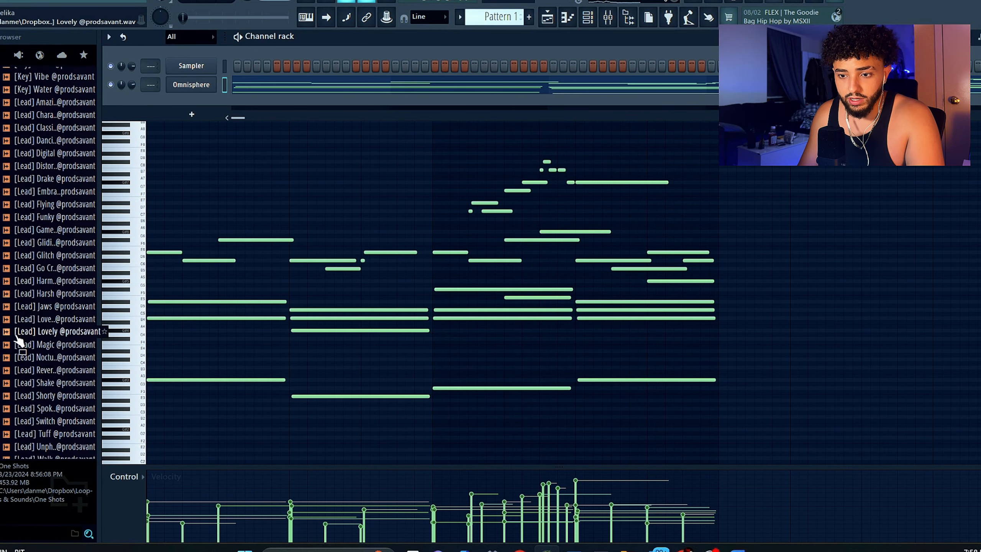
drag(100, 266, 206, 271)
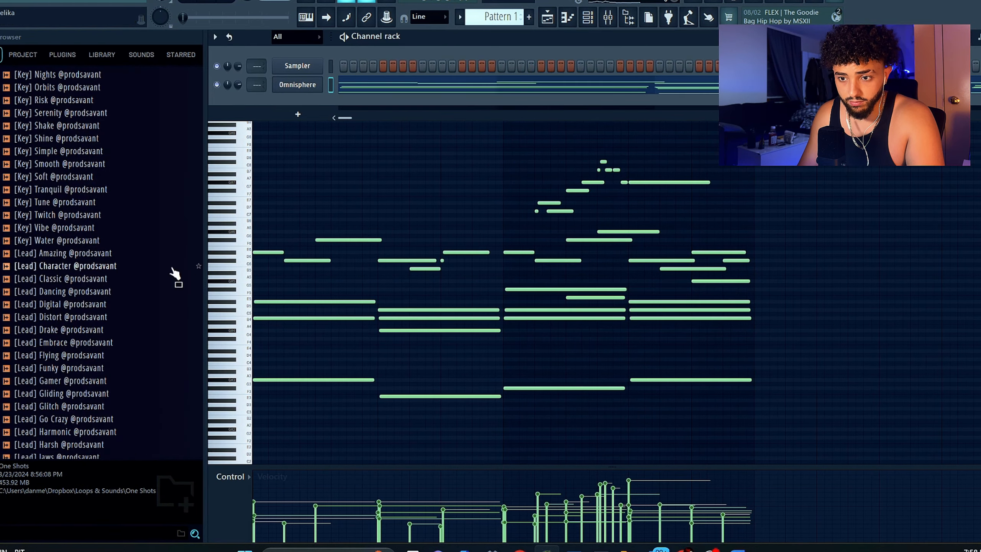
Step: Load the [Lead] Harmonic one-shot into the channel rack as a new channel
scroll(60, 201, down, 6)
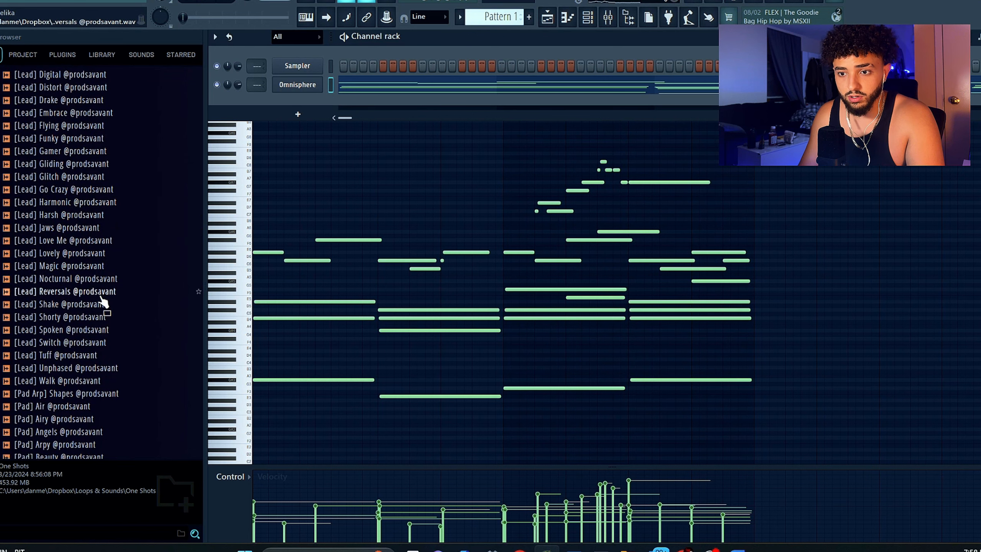
scroll(96, 278, up, 2)
drag(85, 277, 456, 89)
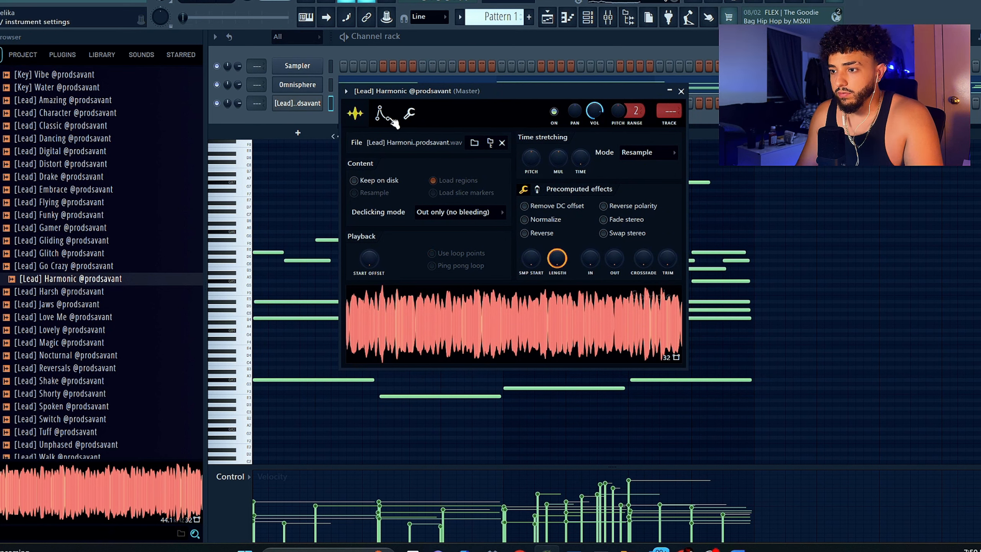
Step: Enable Porta for the [Lead] Harmonic channel and look over its envelope and sample settings
click(381, 114)
click(409, 113)
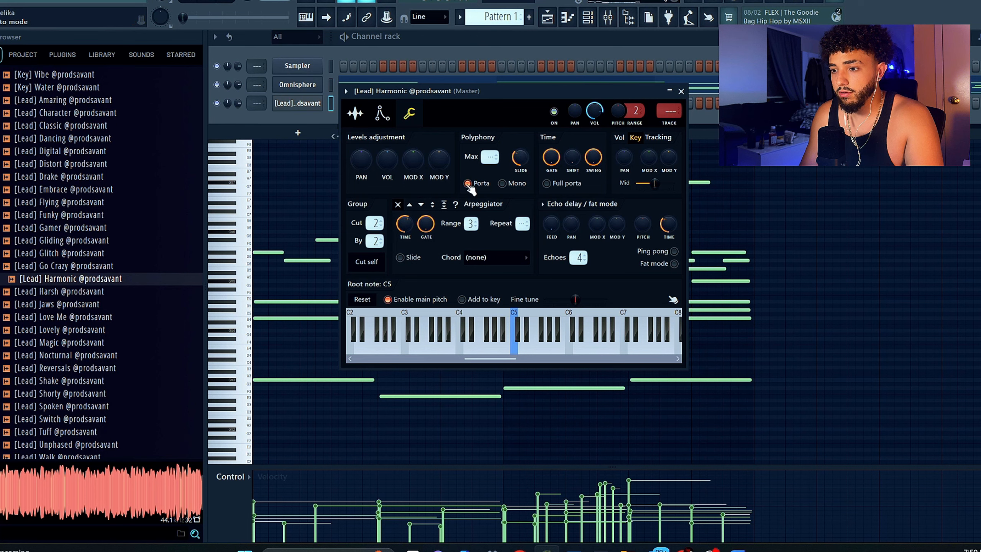
click(352, 123)
click(406, 121)
click(381, 122)
click(351, 123)
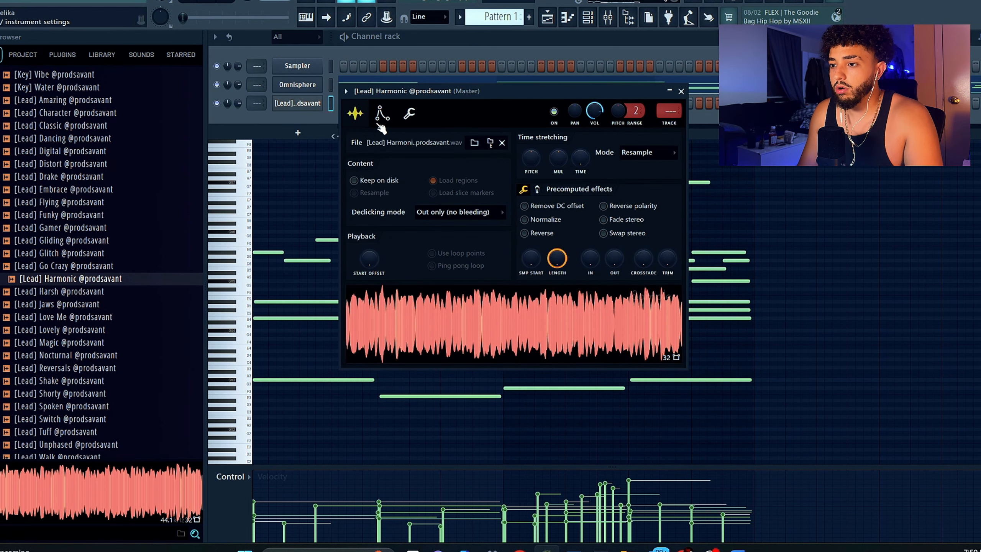
Step: Open the [Lead] Harmonic channel's piano roll, select the lead melody notes in bars 1 to 4, and clear the selection
click(333, 113)
drag(282, 149, 869, 375)
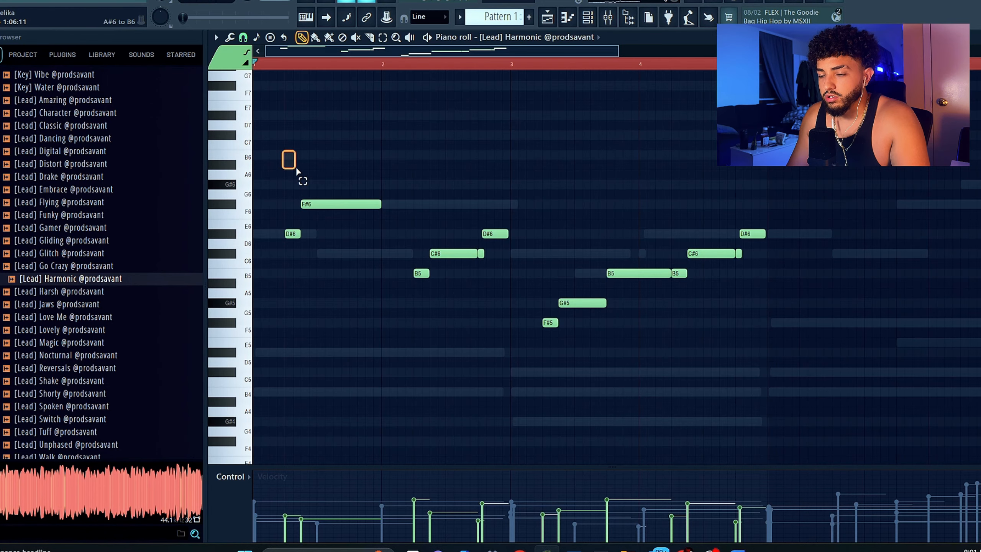
click(393, 393)
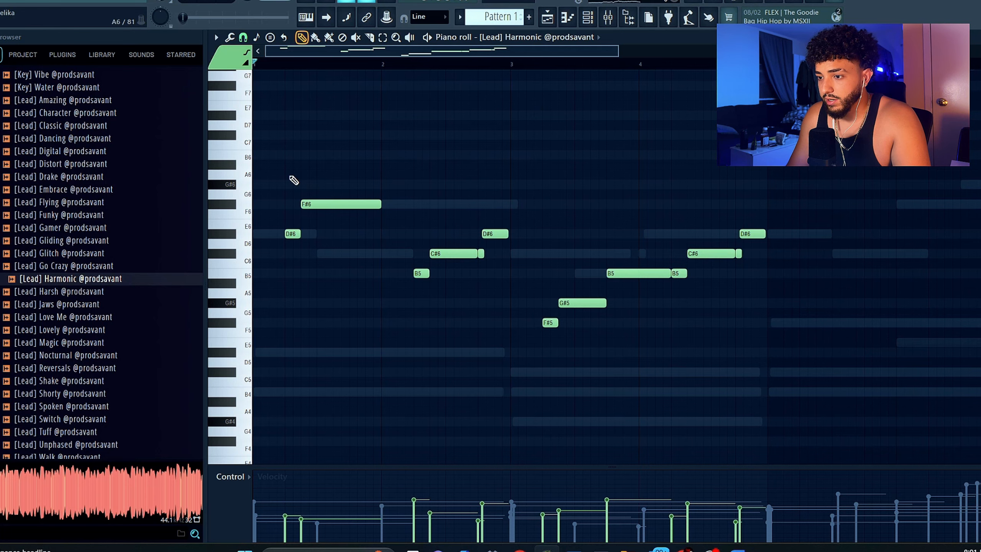
drag(257, 143, 863, 388)
ctrl+click(705, 352)
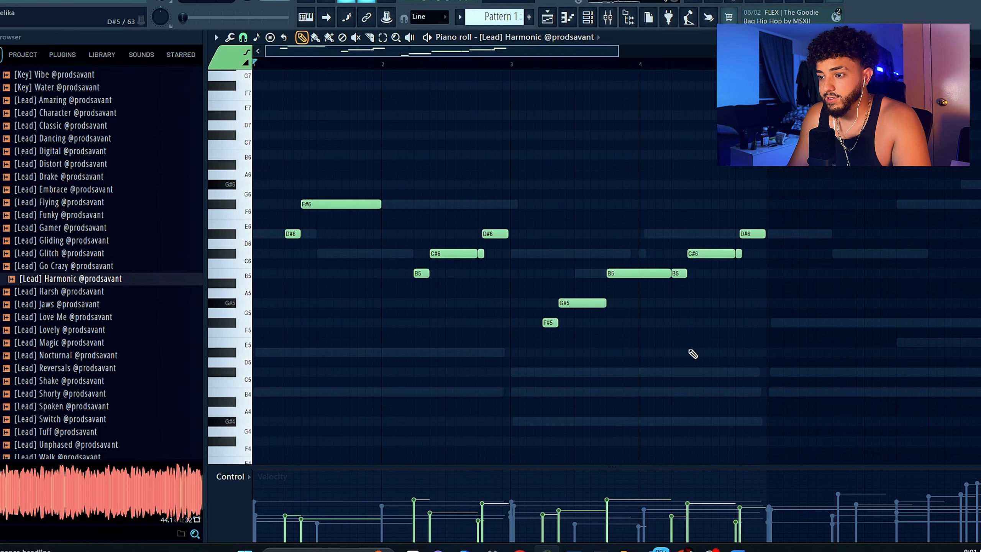
Step: Play back the four-bar lead melody and lower the velocity of the short B5 note in bar 2
scroll(331, 146, down, 1)
key(space)
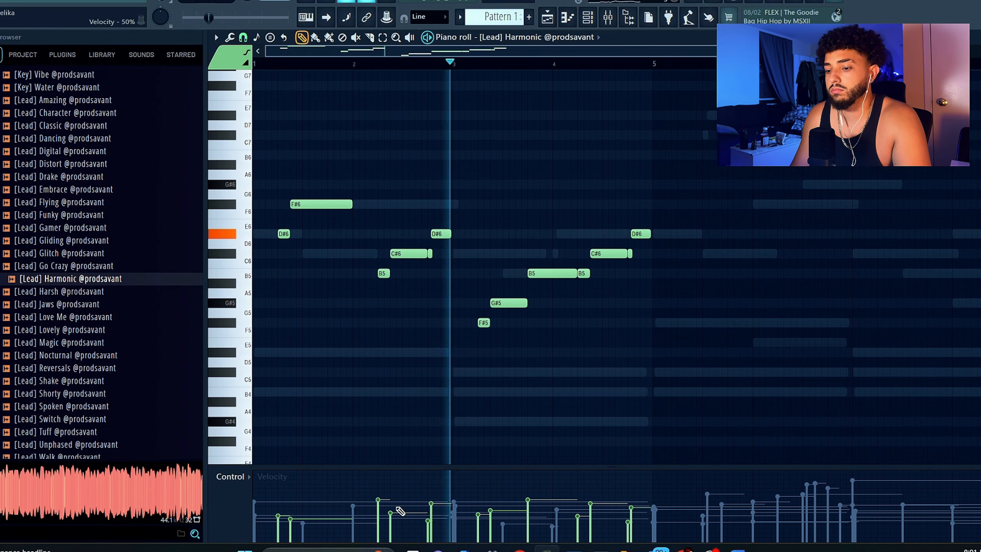
click(378, 518)
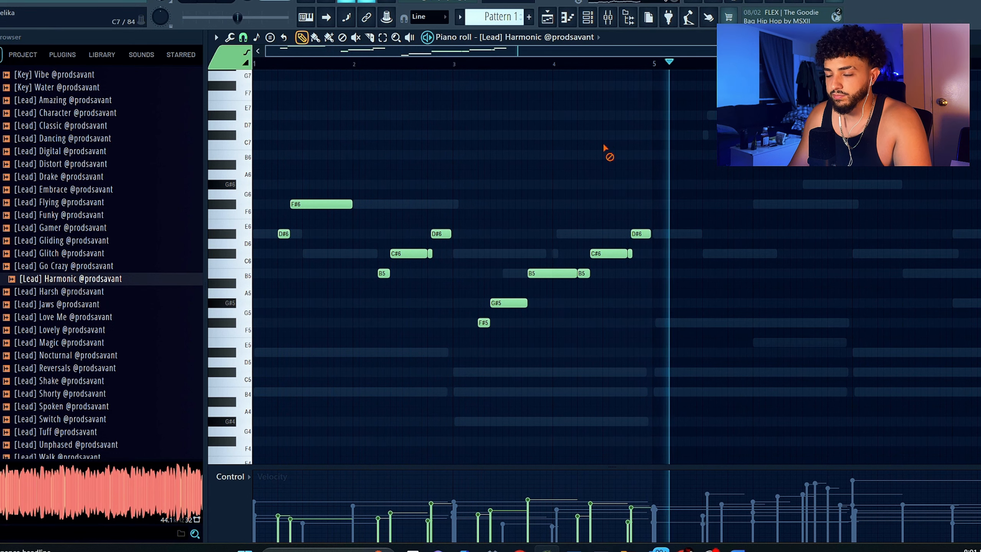
key(space)
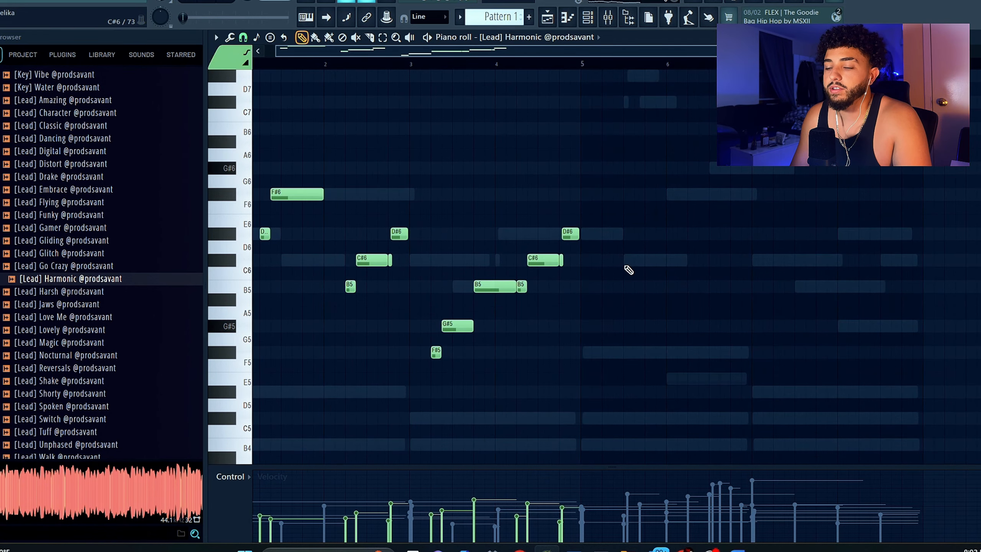
Step: Duplicate the four-bar lead melody into bars 5 to 8 and break up the bar 4 ending with short C#6 and B5 notes
scroll(325, 239, down, 3)
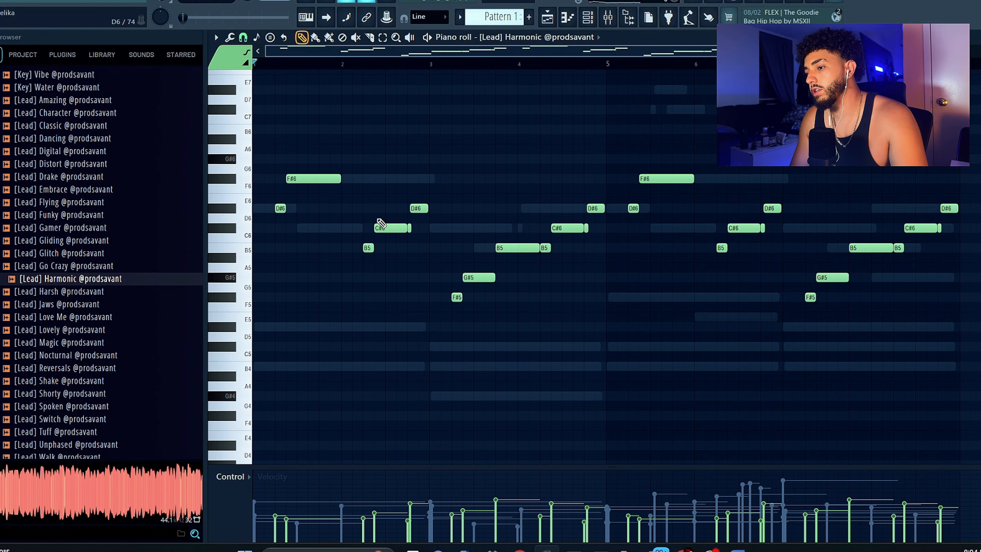
scroll(284, 226, up, 3)
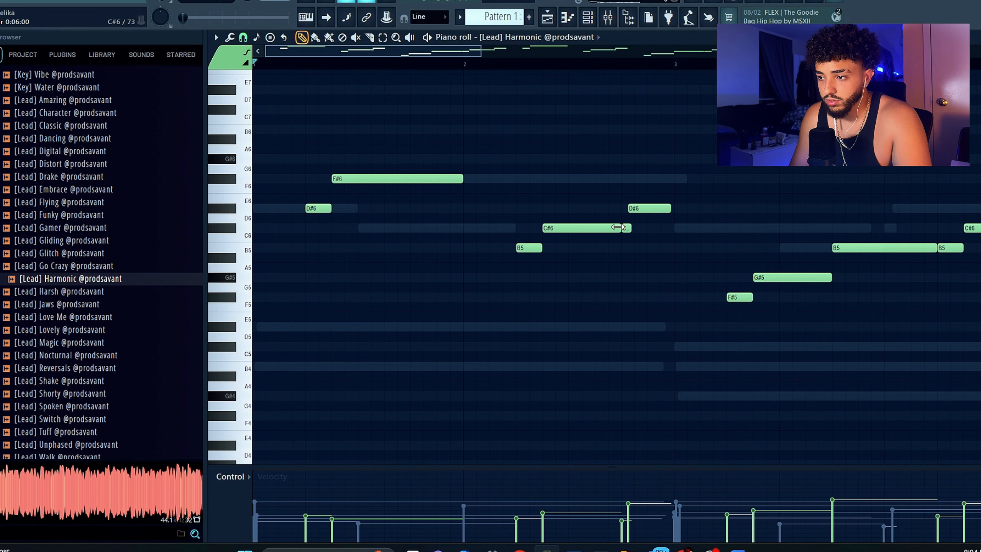
scroll(548, 190, down, 1)
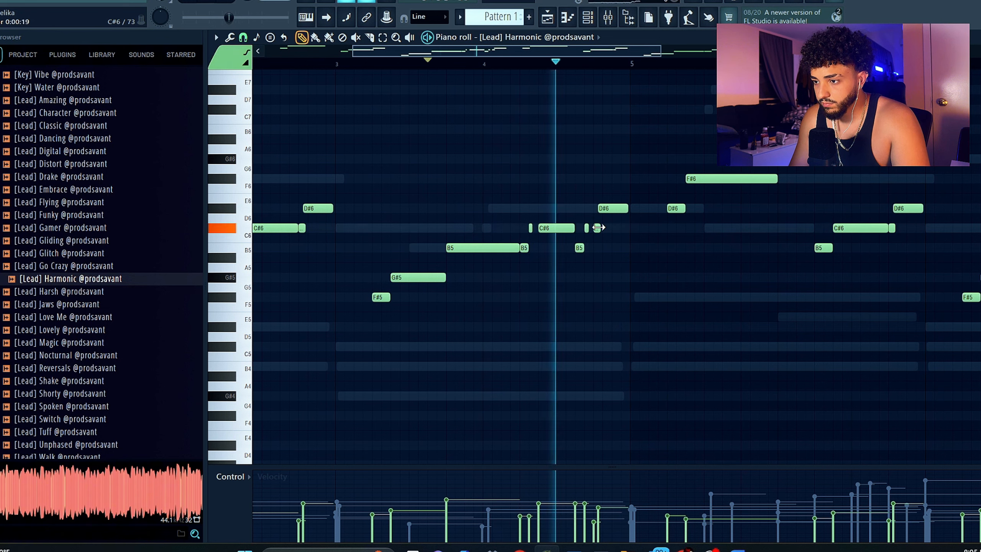
key(space)
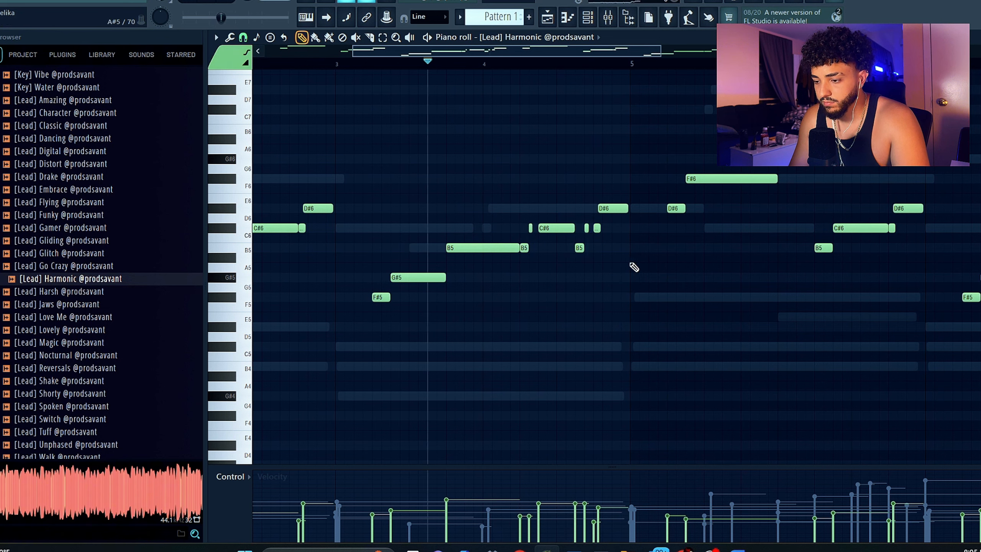
Step: Replace bars 5 to 8 with a copy of the revised four-bar lead melody and clear the selection
click(485, 65)
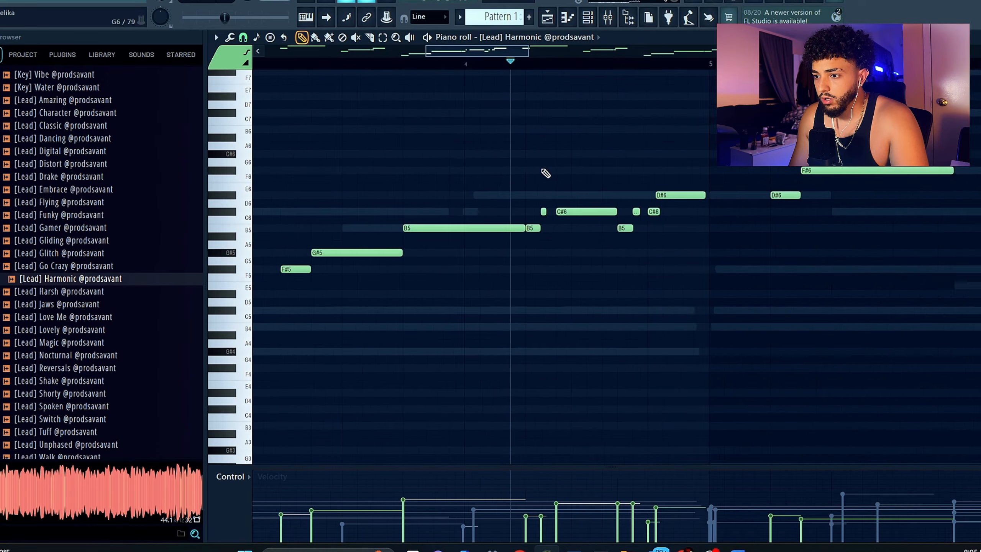
scroll(540, 172, up, 3)
scroll(479, 200, down, 3)
scroll(471, 196, down, 2)
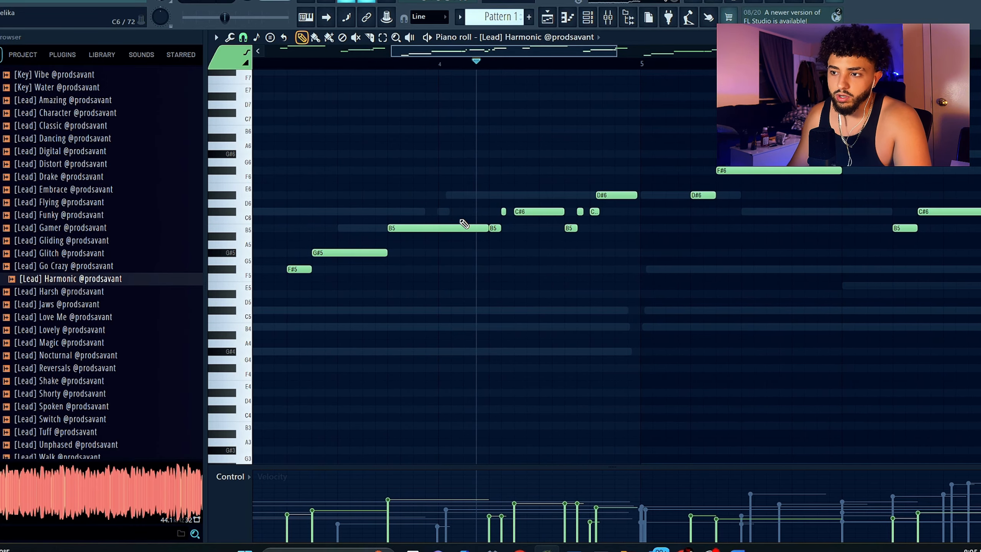
scroll(482, 222, up, 2)
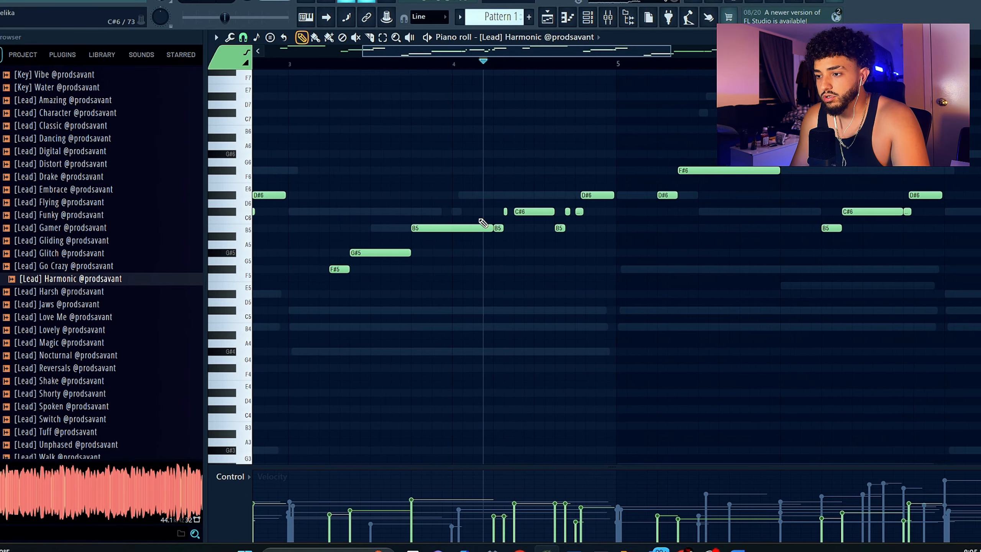
scroll(487, 242, up, 3)
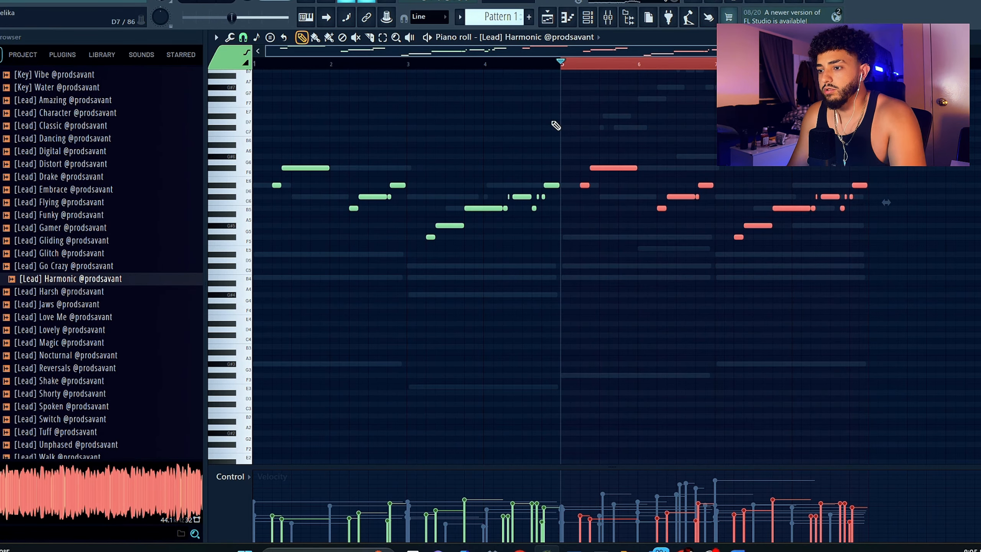
ctrl+click(568, 117)
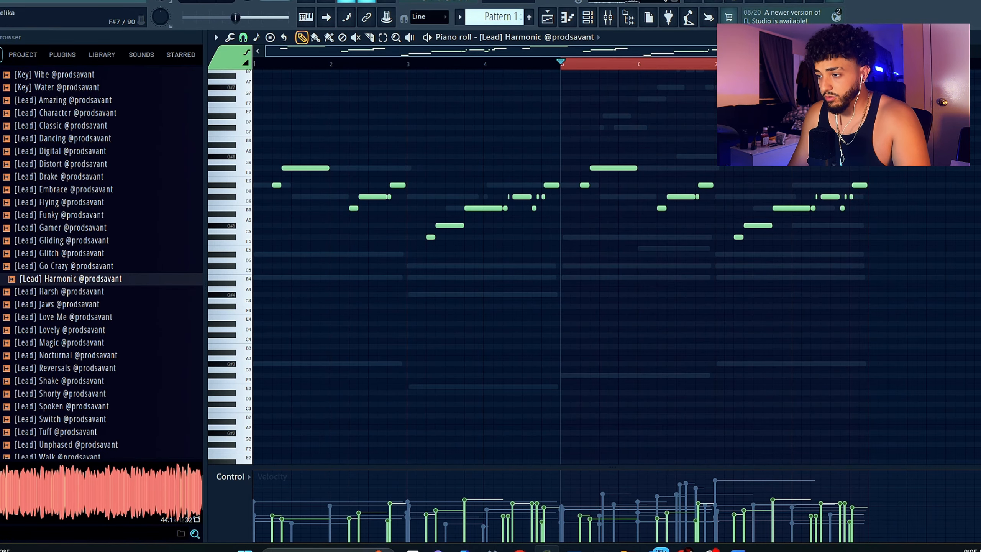
ctrl+click(612, 66)
Step: Change the lead's closing phrase in bar 8 to a short F#5 leading into a longer G#5
scroll(726, 141, right, 3)
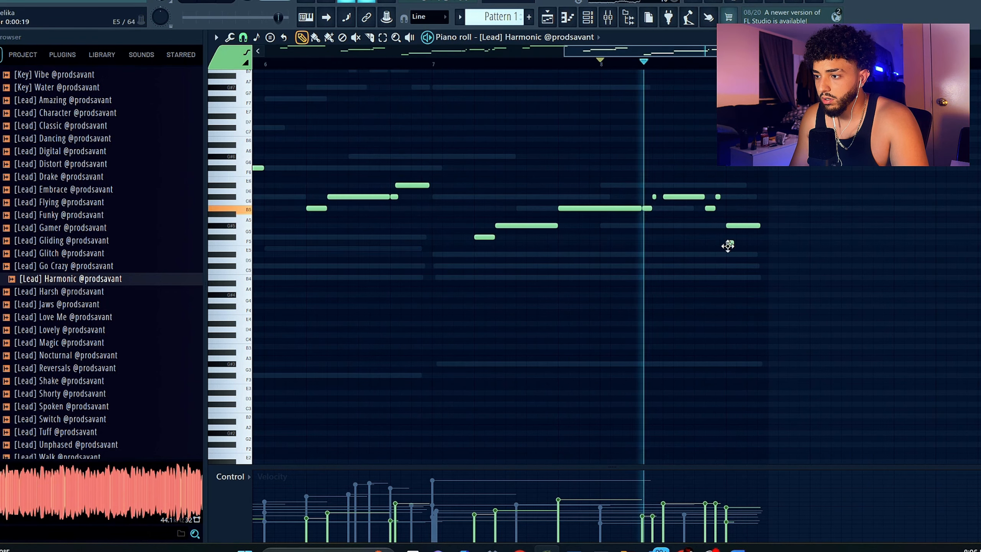
drag(727, 247, 728, 235)
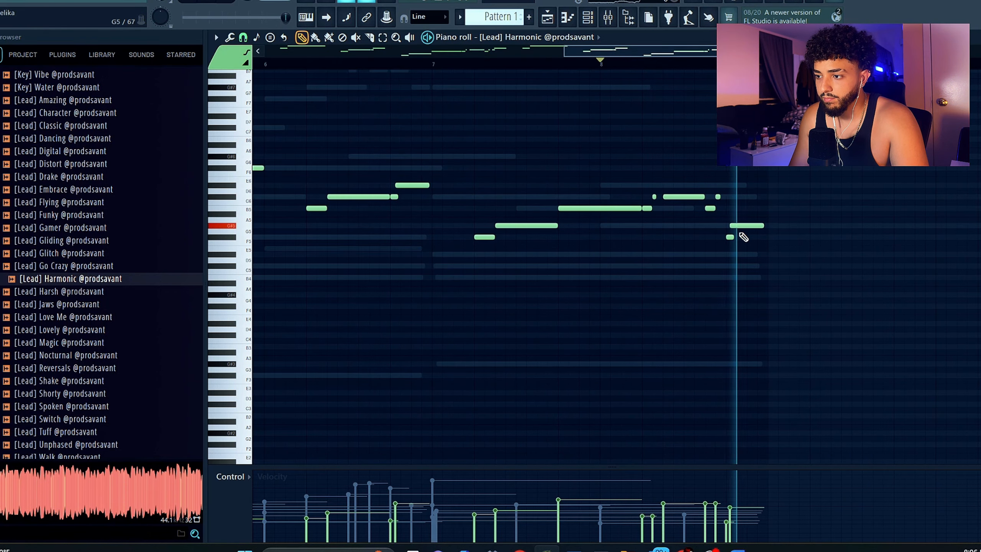
key(space)
scroll(633, 229, down, 3)
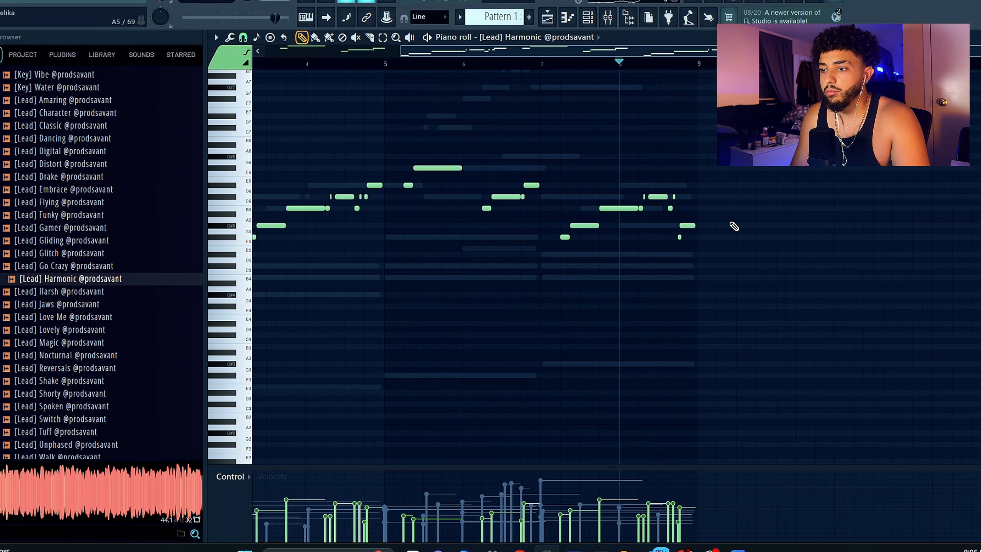
scroll(731, 223, down, 2)
drag(395, 63, 255, 84)
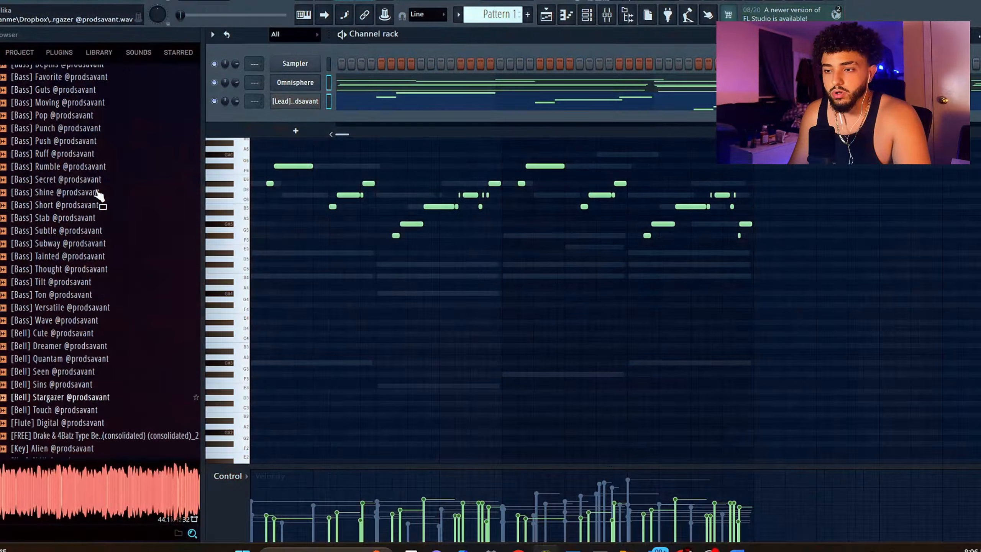
Step: Load the [Bass] 3AM one-shot as a new channel and give it two-bar notes G#5, E5, F#5 and G#5
scroll(99, 192, up, 2)
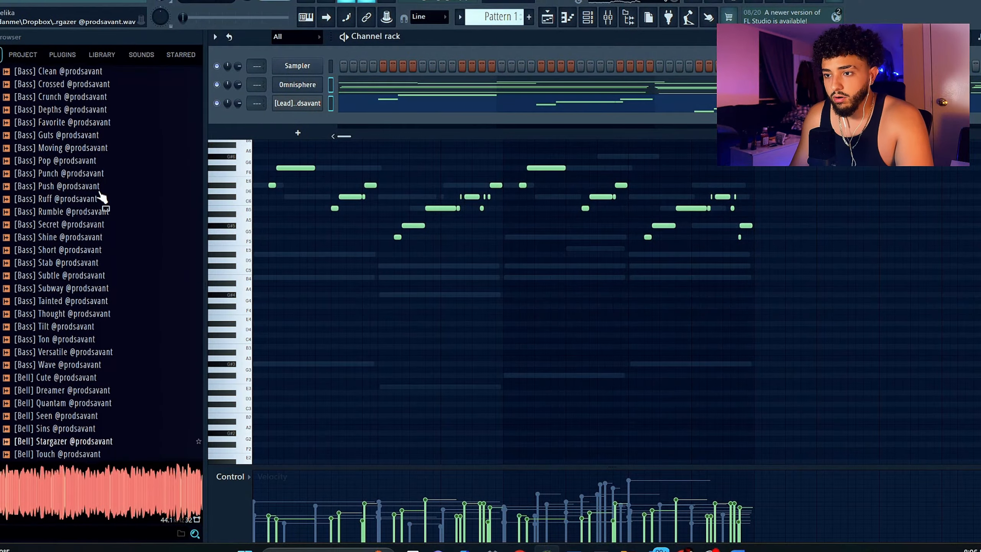
scroll(108, 192, up, 5)
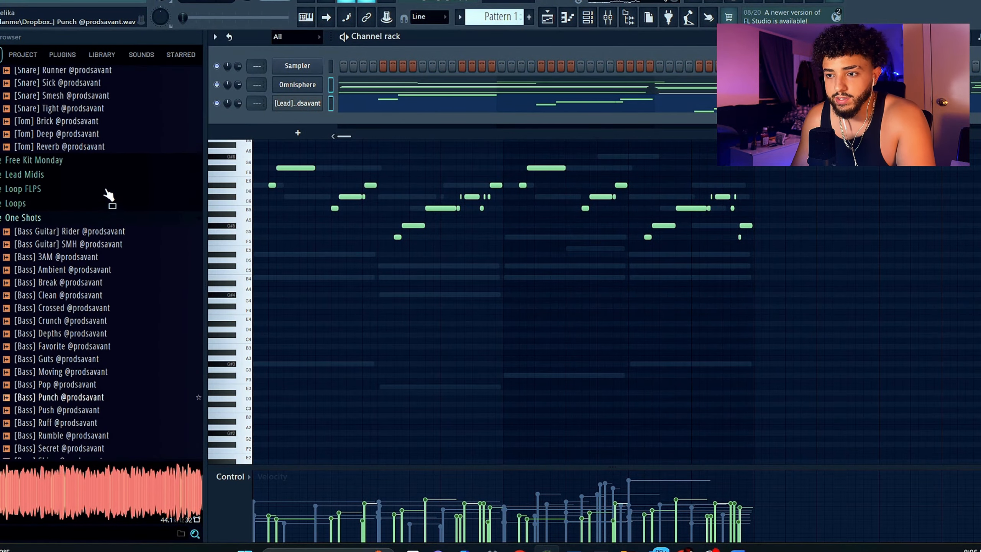
scroll(102, 194, down, 1)
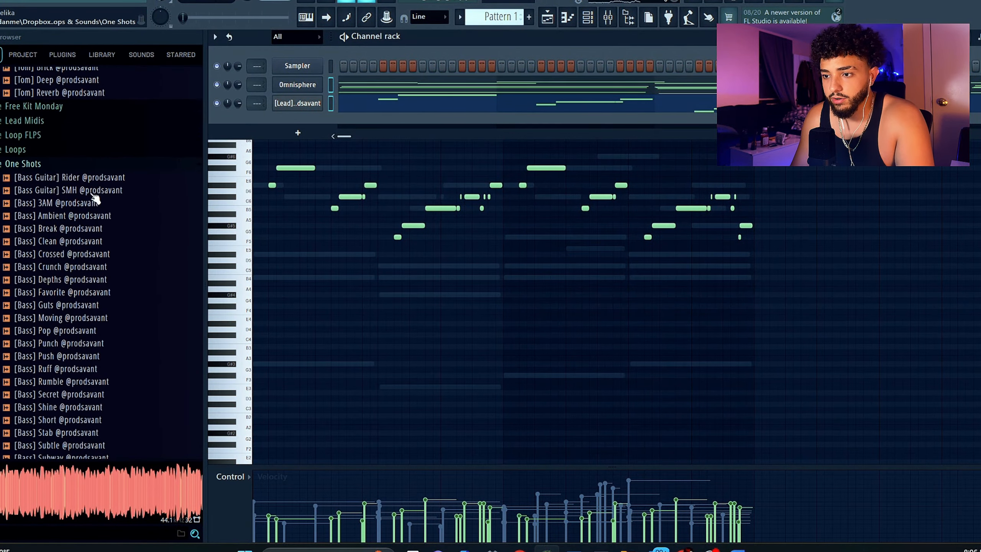
scroll(34, 252, up, 1)
scroll(34, 252, down, 2)
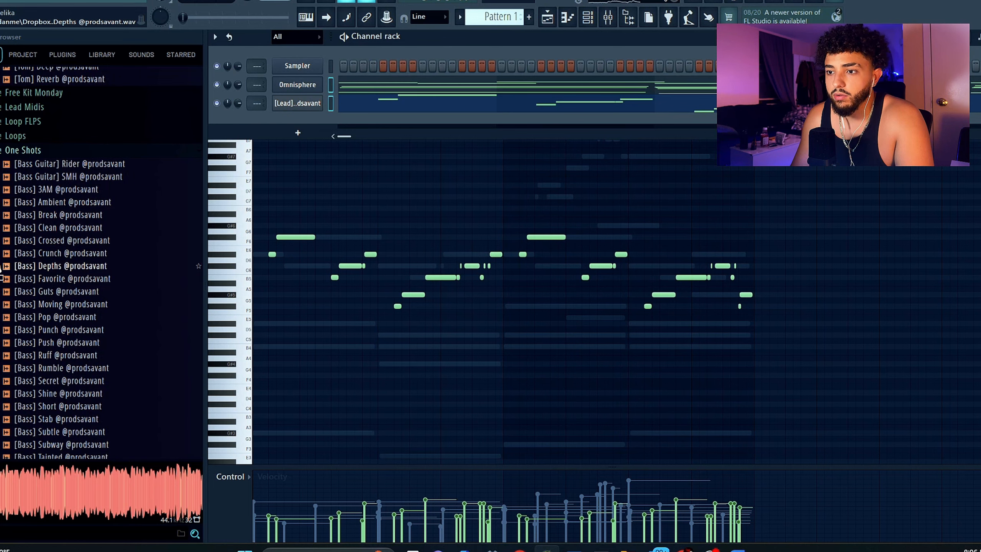
drag(32, 197, 300, 123)
click(297, 121)
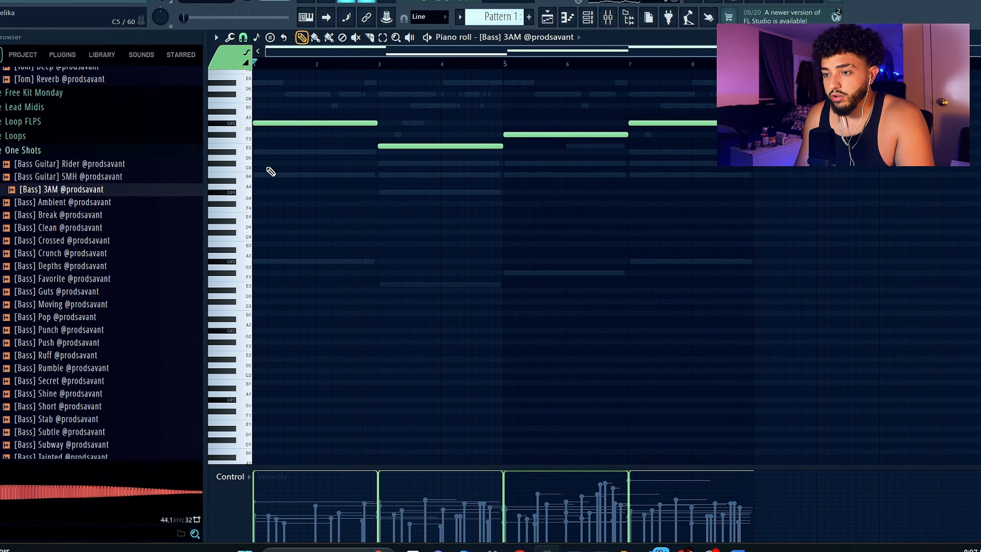
Step: Shorten the first G#5 bass note and add short G#5 and F#5 notes leading into the E5 at bar 3
scroll(403, 209, up, 5)
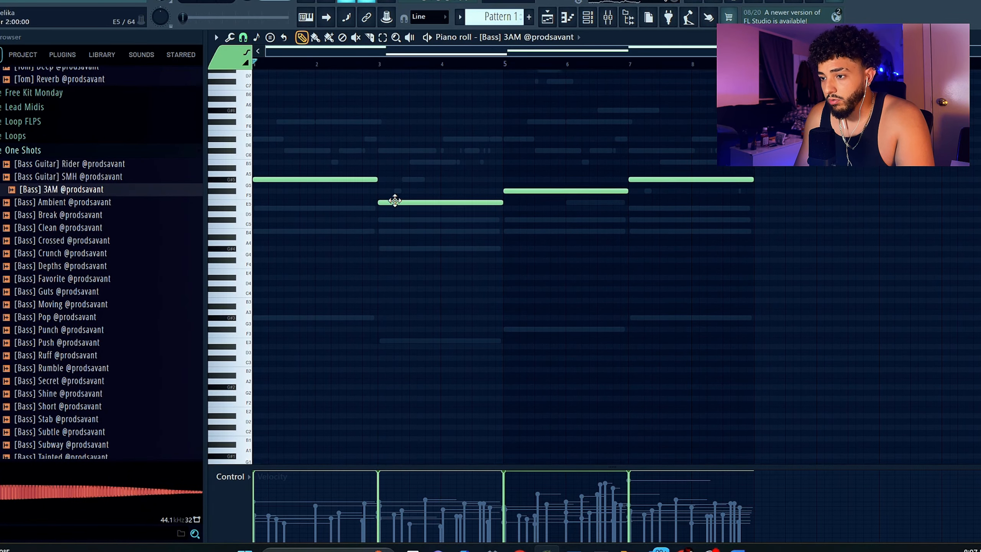
scroll(317, 210, up, 1)
scroll(314, 207, up, 2)
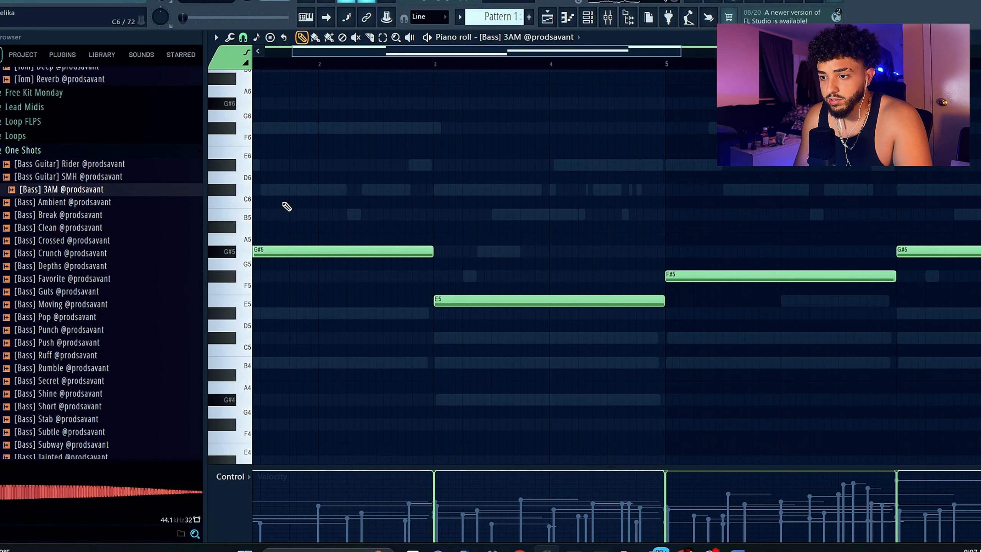
drag(331, 53, 198, 53)
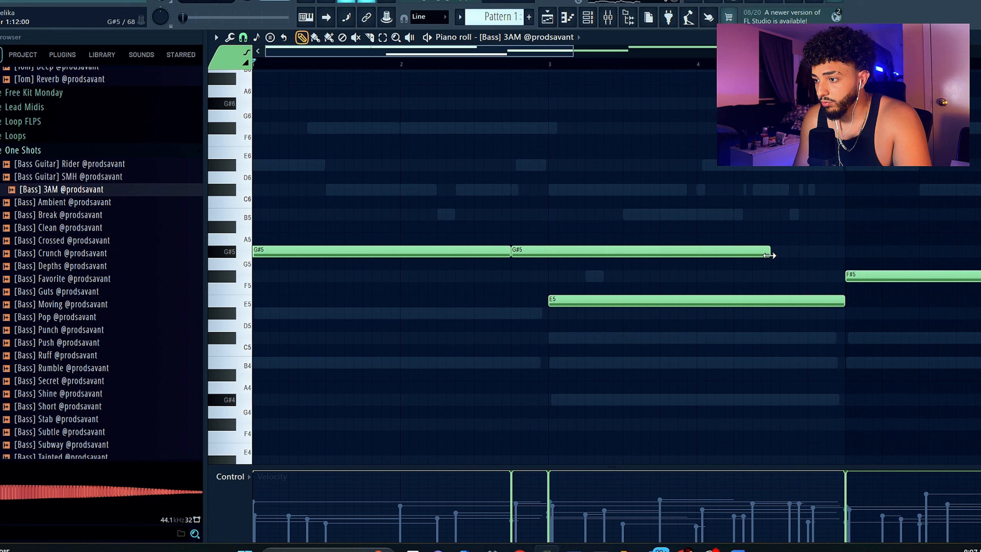
drag(768, 252, 524, 279)
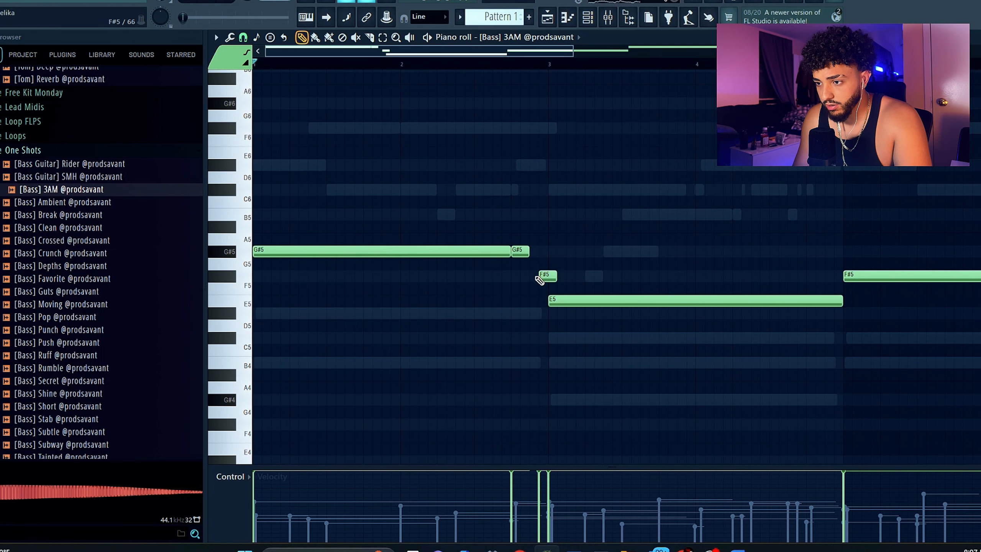
Step: Shorten the F#5 bass note, add short C#6 and B5 notes leading into bar 7, and slightly lower the bass velocities
click(402, 63)
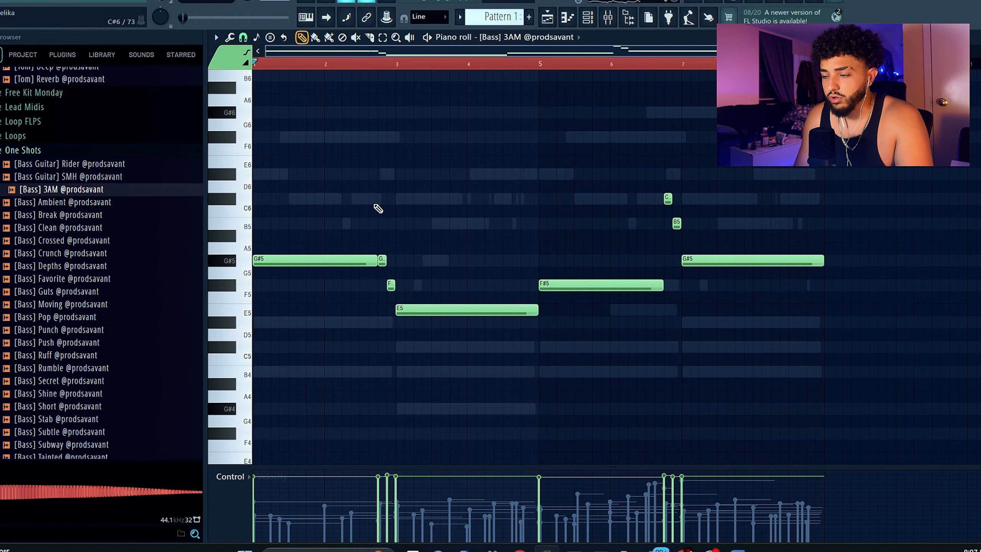
scroll(387, 208, down, 3)
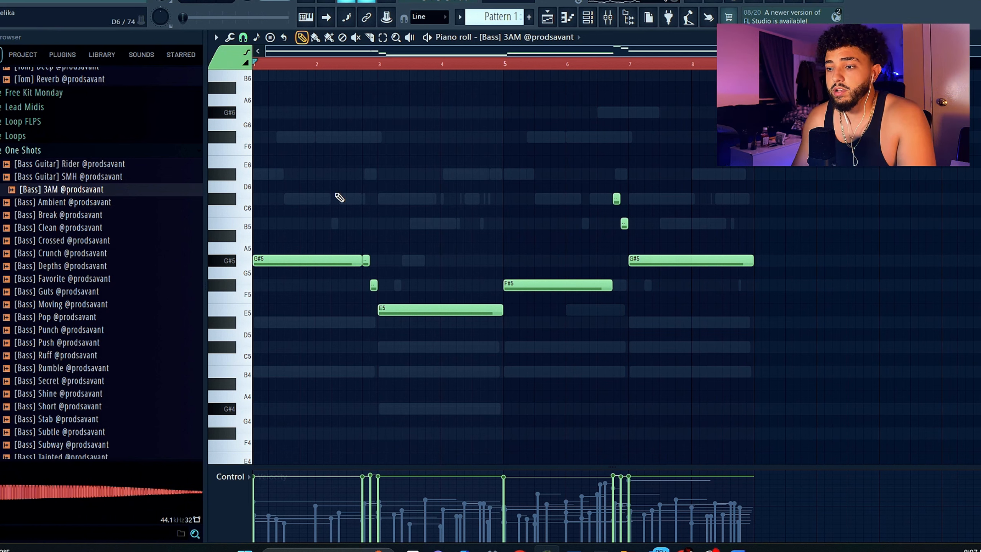
drag(292, 156, 752, 302)
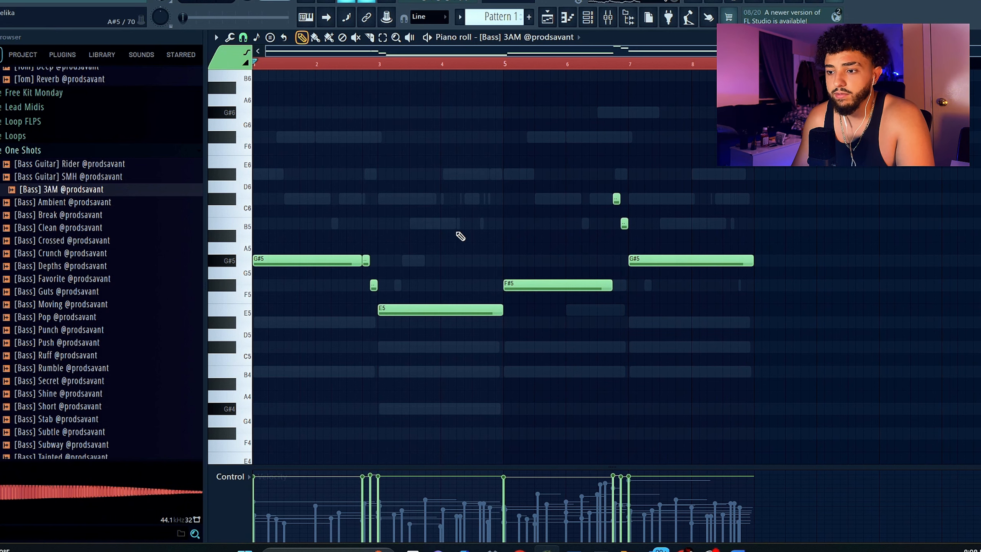
Step: Find the [Pad] Eternity one-shot in the One Shots folder and load it into the channel rack as a new channel
click(587, 20)
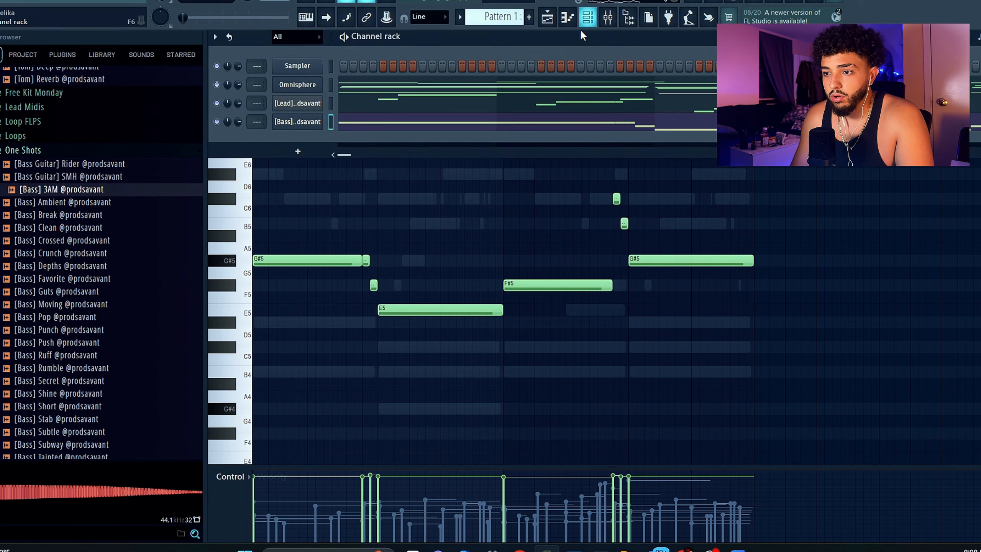
scroll(80, 236, down, 5)
scroll(10, 244, down, 15)
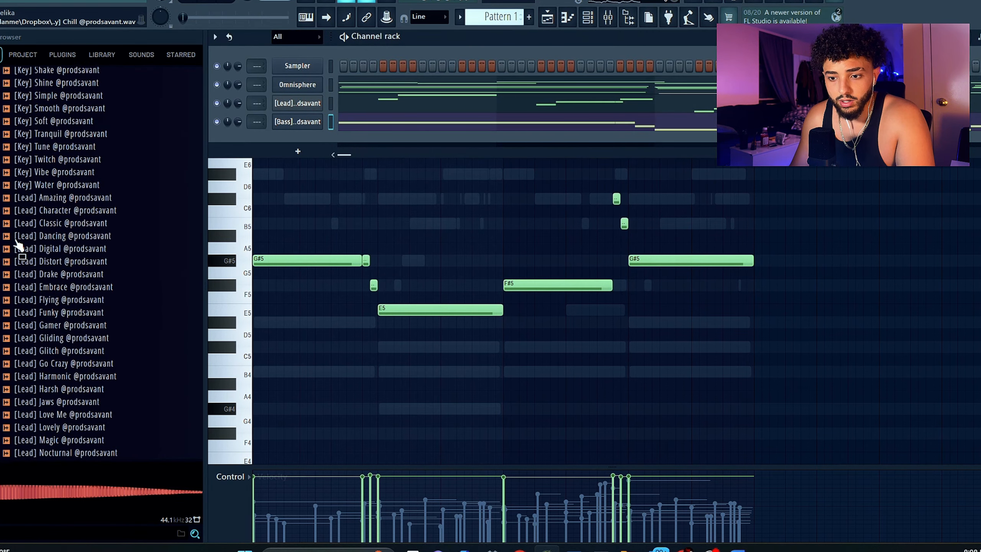
scroll(38, 247, down, 10)
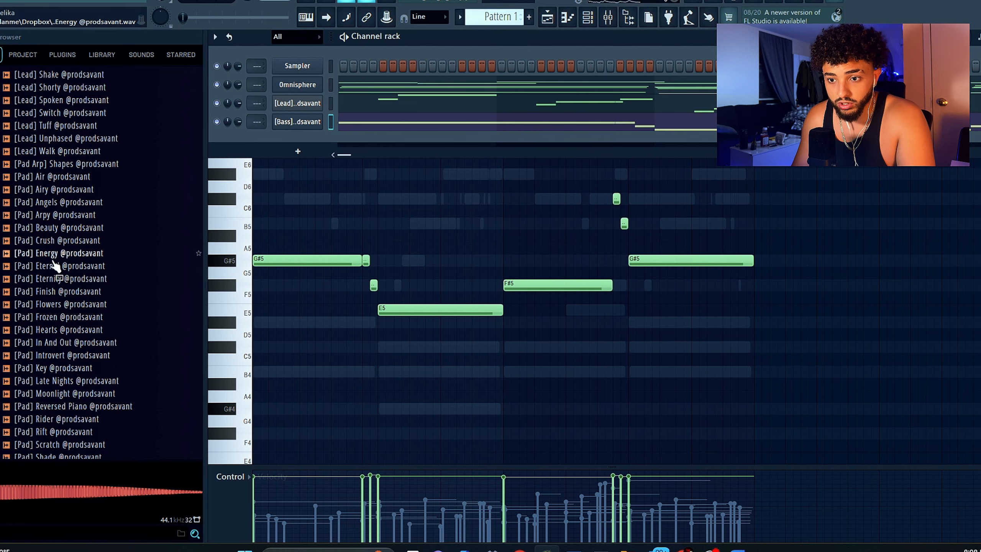
scroll(56, 265, down, 3)
right_click(41, 202)
click(81, 218)
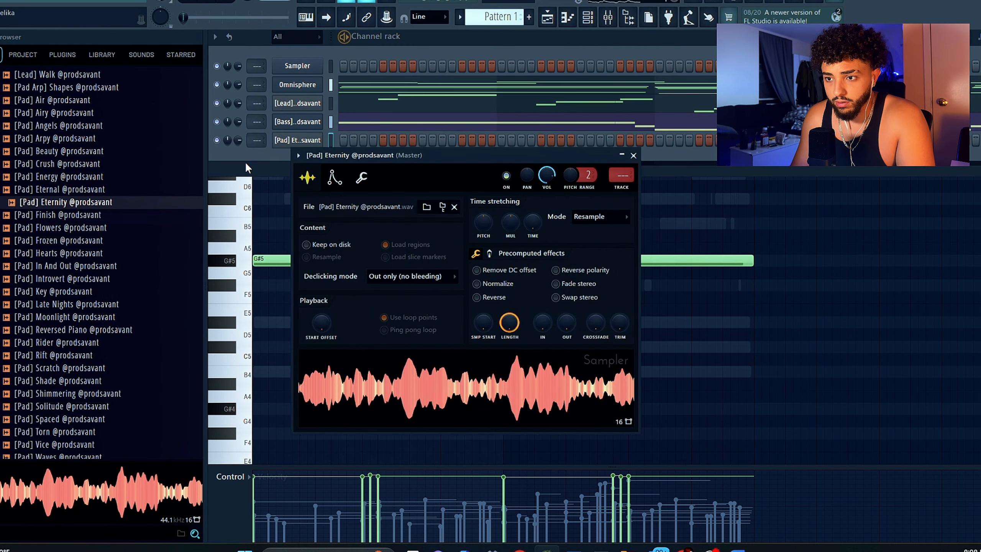
Step: Enable the volume envelope on the [Pad] Eternity channel and paste the copied Omnisphere notes into it
click(245, 162)
click(312, 144)
click(312, 144)
click(331, 83)
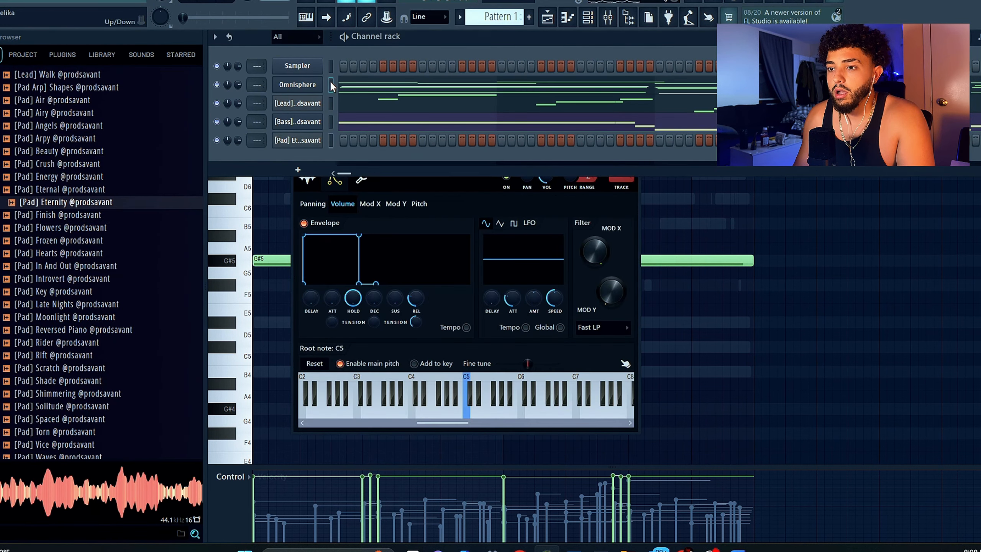
key(ctrl+v)
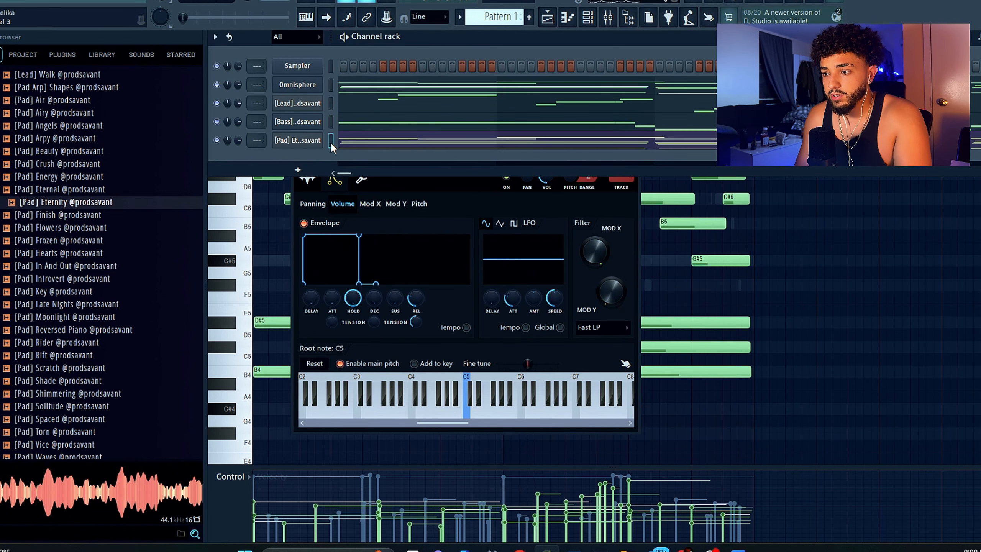
Step: Delete the high melody notes from the pad's piano roll, keeping the chord notes, and play the pattern
right_click(849, 212)
scroll(793, 281, down, 3)
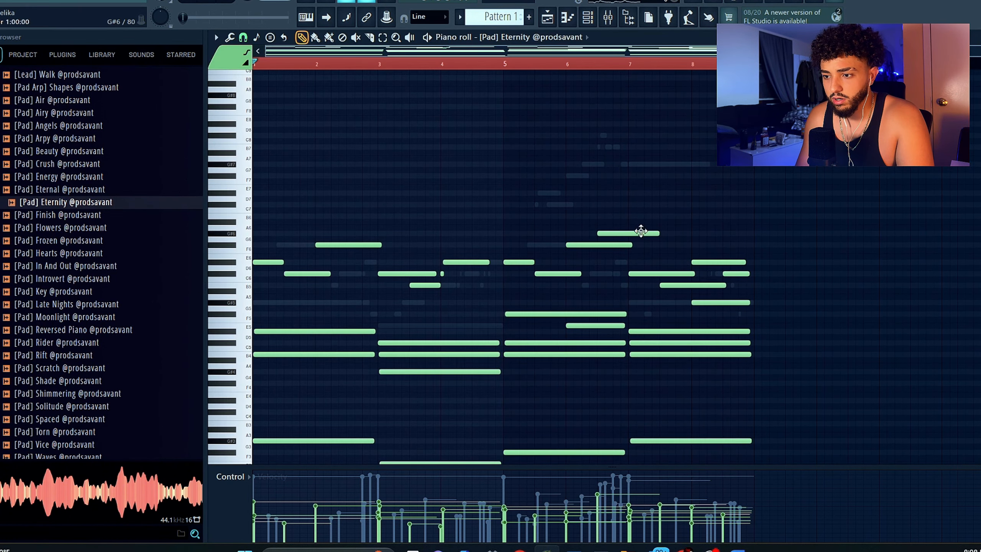
drag(818, 315, 130, 179)
key(Delete)
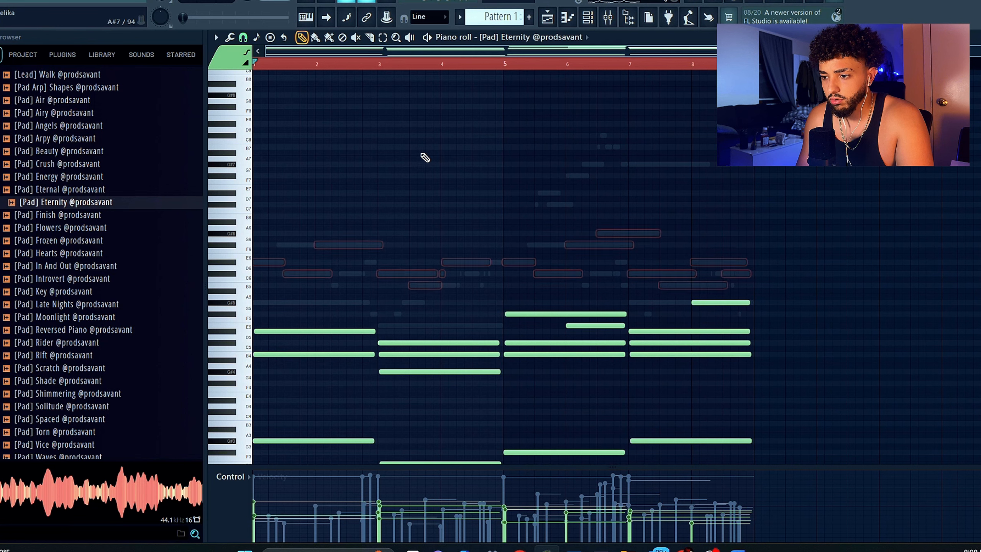
key(space)
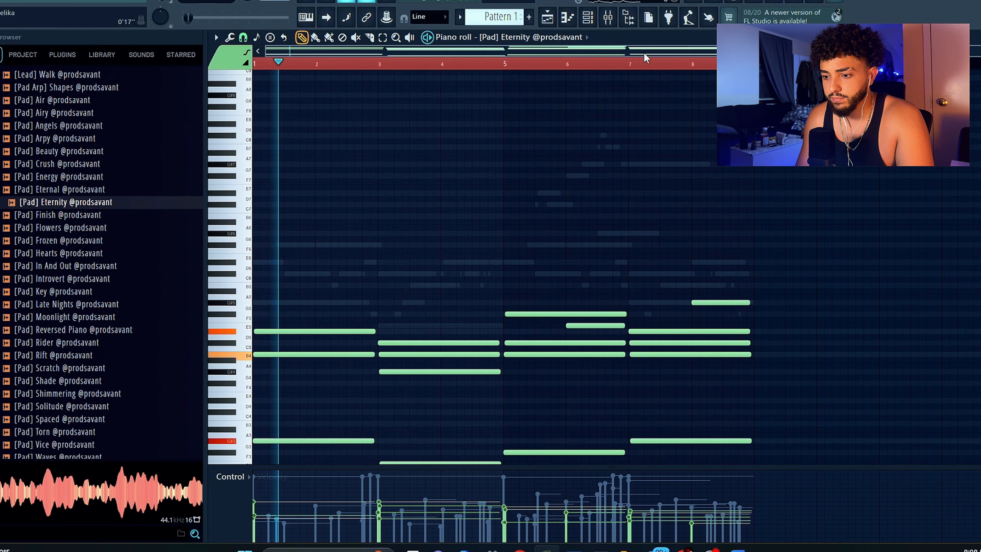
Step: Replace the pad channel's sample with the [Pad] Shimmering one-shot and set the channel volume to about 45%
click(597, 17)
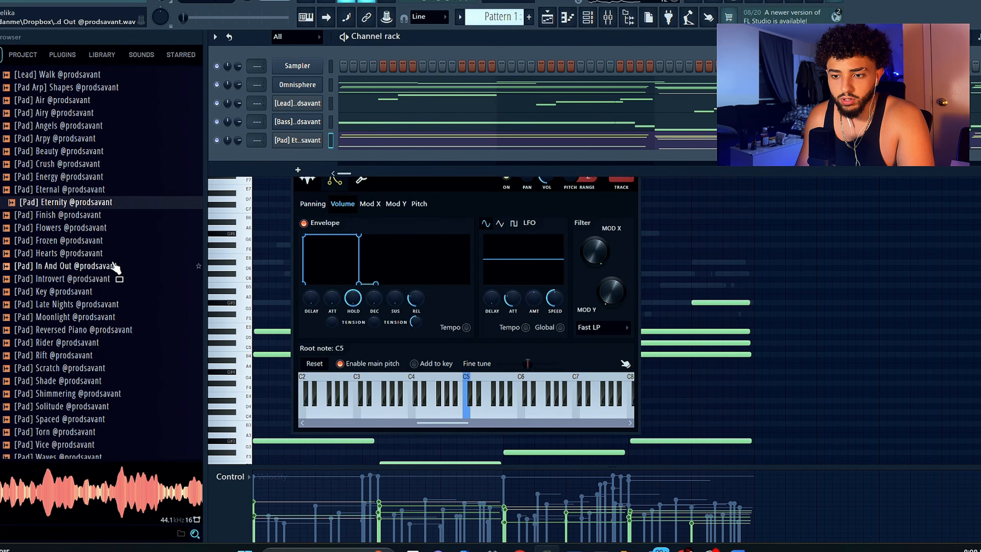
scroll(97, 271, down, 3)
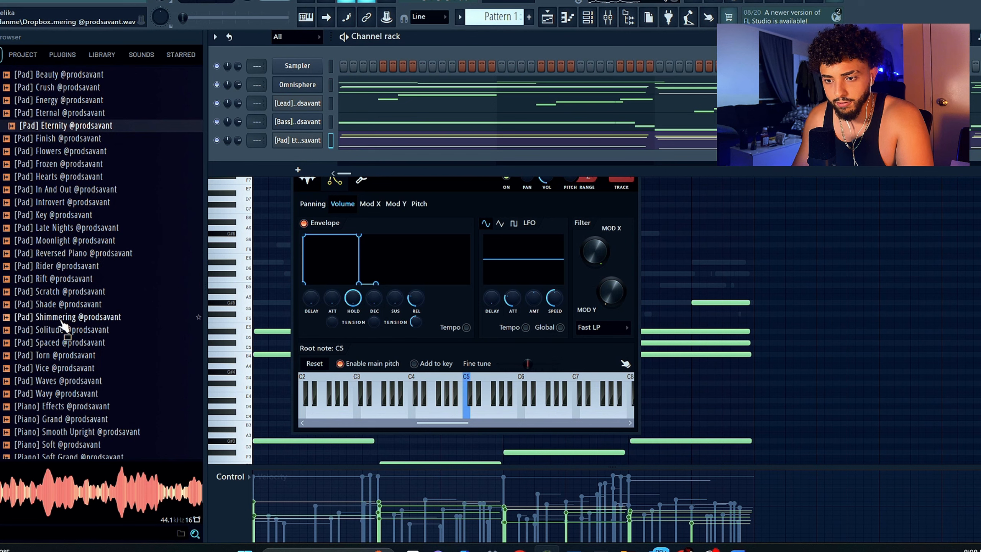
drag(63, 324, 297, 140)
key(space)
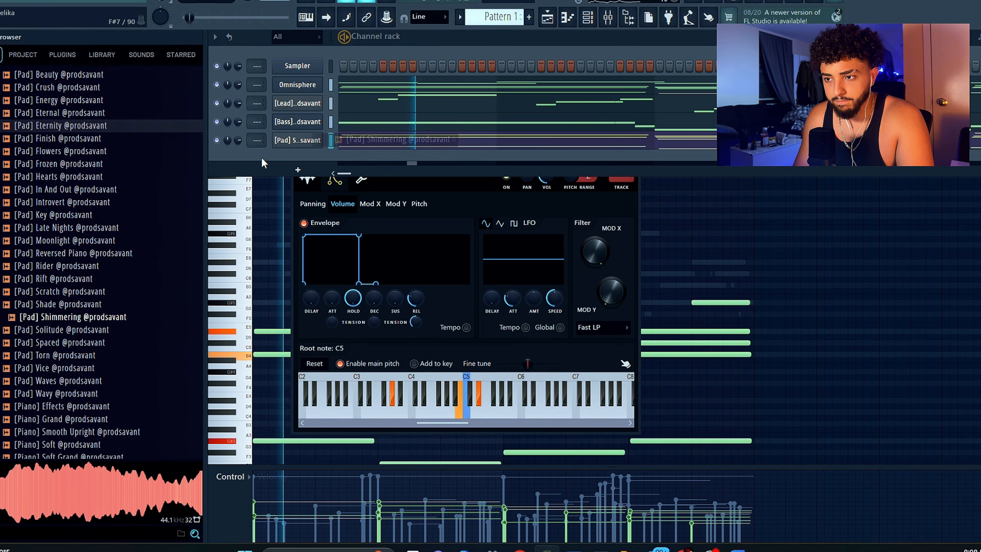
drag(238, 140, 238, 160)
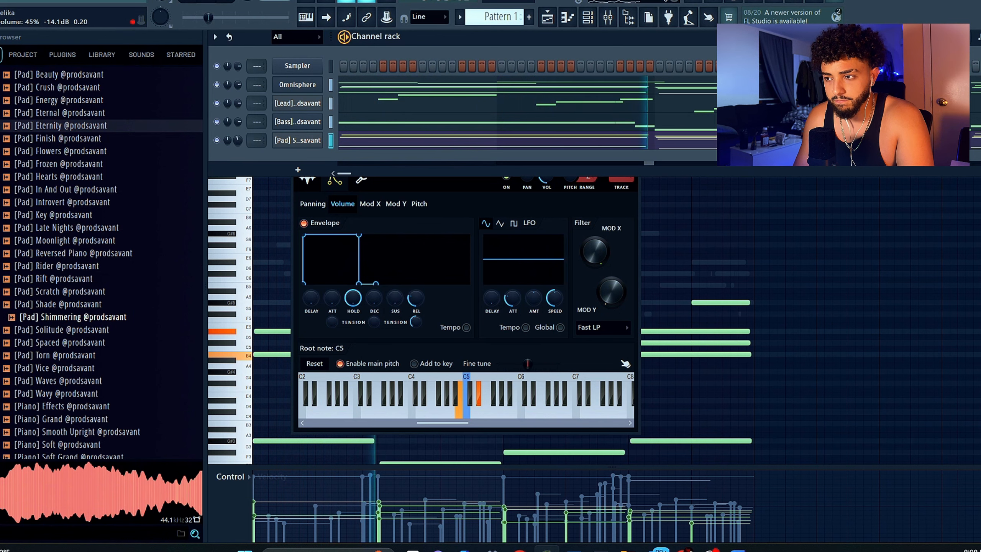
key(space)
Step: Load the [Pluck] Burn one-shot into the channel rack as a new channel
drag(64, 253, 66, 262)
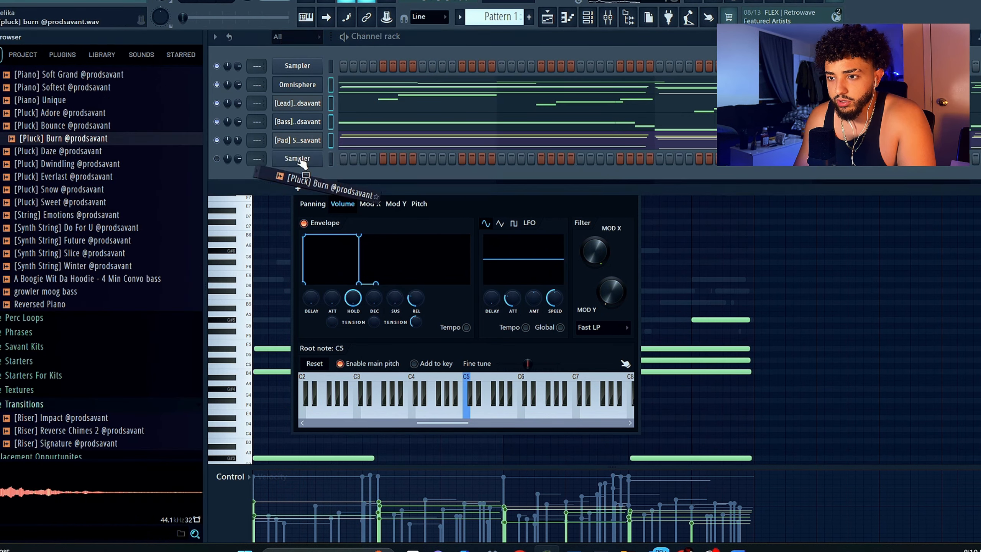
drag(278, 155, 301, 160)
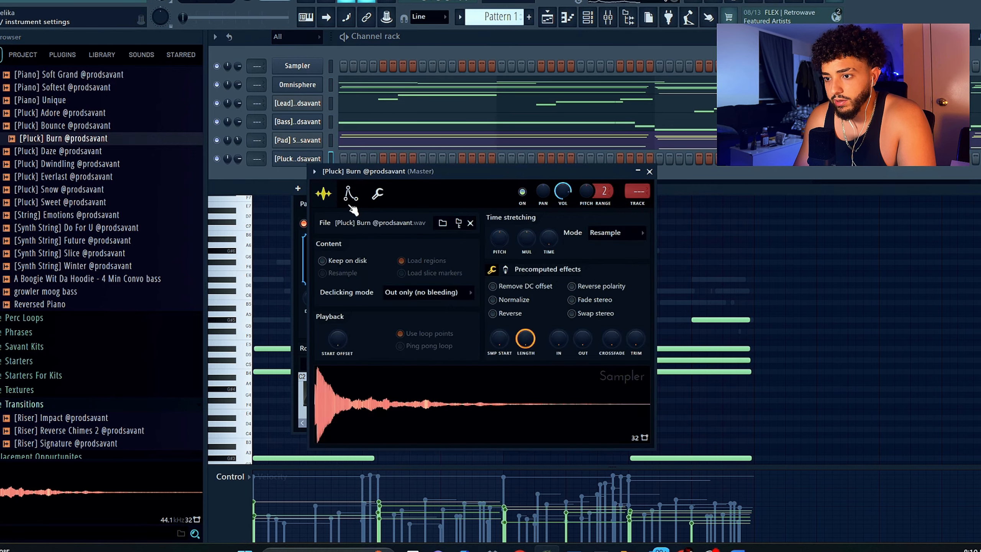
scroll(311, 296, down, 1)
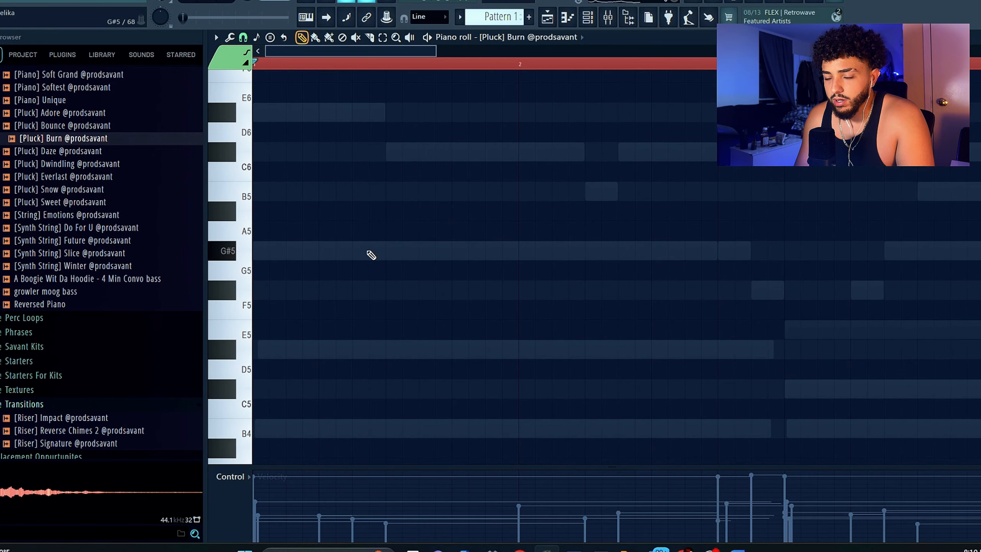
Step: Draw a G#5 note at the start of the pluck's piano roll, shorten it to one grid step and lower its velocity
scroll(321, 309, up, 2)
scroll(267, 348, up, 1)
click(295, 370)
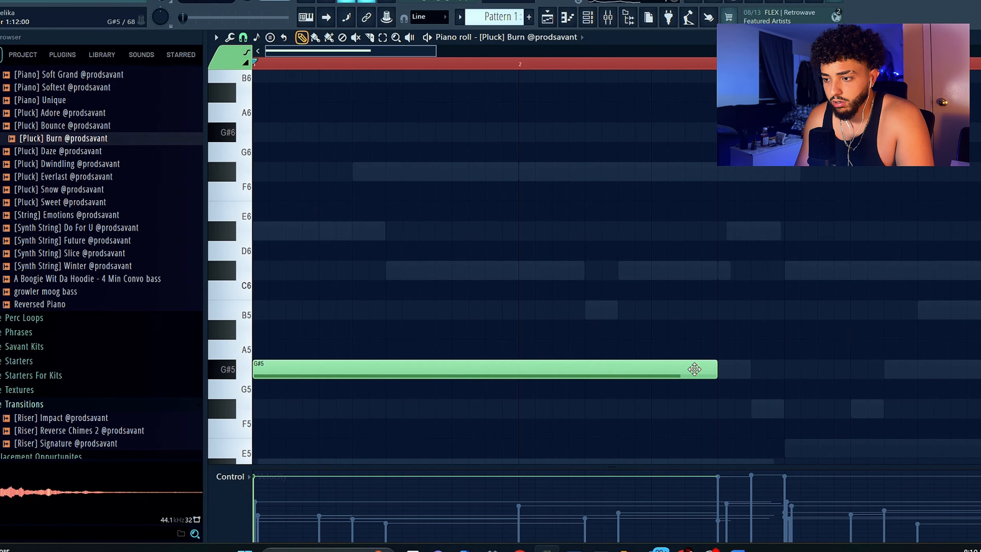
mouse_move(715, 369)
mouse_down()
mouse_move(320, 405)
mouse_move(267, 420)
mouse_up()
mouse_move(261, 518)
mouse_down()
mouse_move(259, 527)
mouse_move(262, 516)
mouse_up()
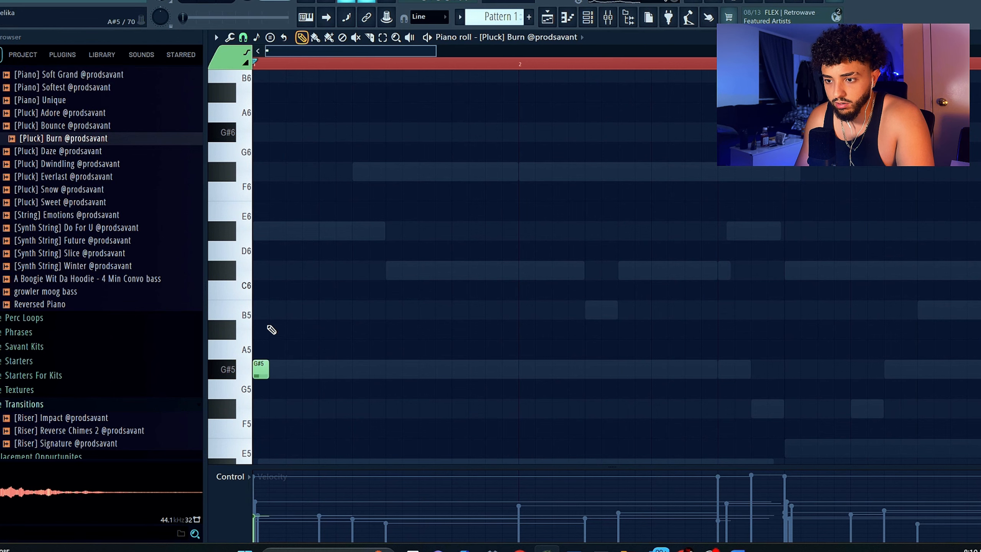
Step: Replace the G#5 with a rising run of short B4, D#5, G#5 and D#6 notes, adding similar four-note runs at bars 3, 5 and 7
click(276, 310)
key(space)
scroll(272, 220, down, 3)
scroll(271, 221, up, 2)
click(289, 247)
click(261, 387)
click(278, 310)
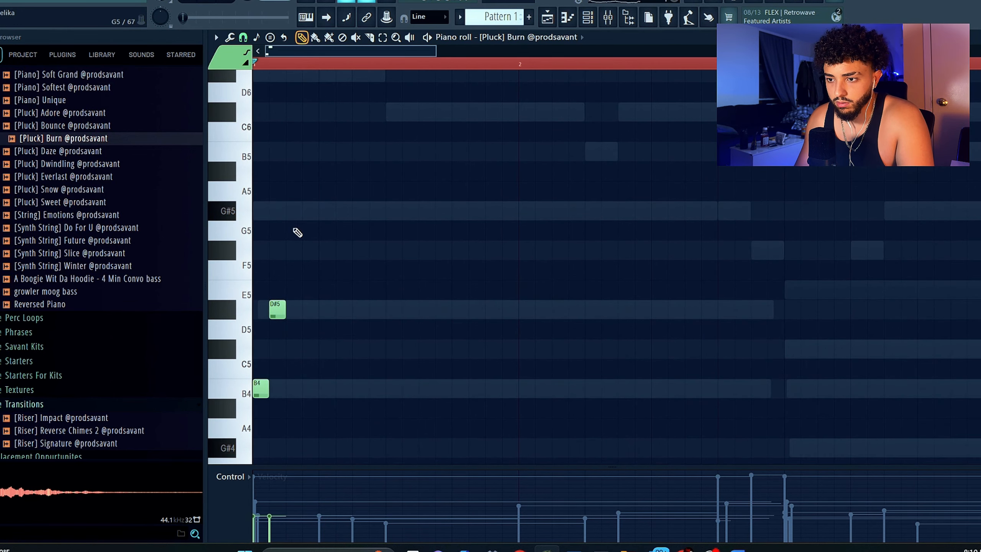
click(294, 211)
click(310, 152)
key(space)
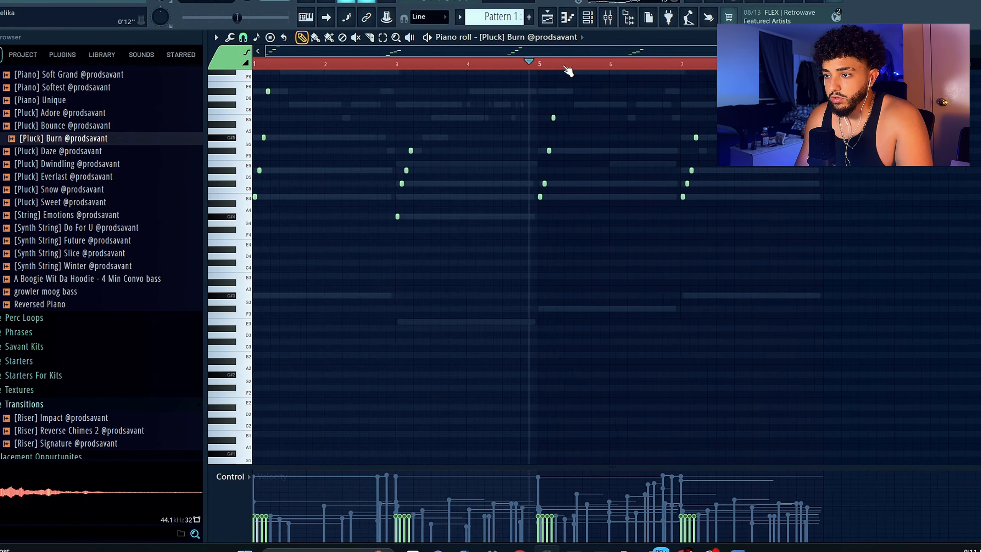
Step: Play the pattern and route the Omnisphere, lead, bass, pad and pluck channels to mixer tracks 2 to 6
click(565, 64)
key(space)
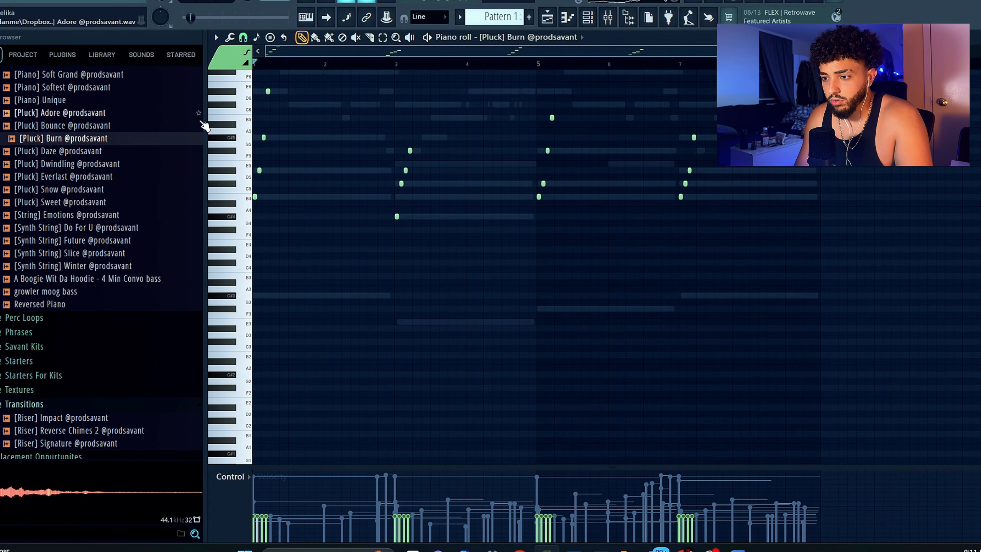
scroll(502, 226, up, 3)
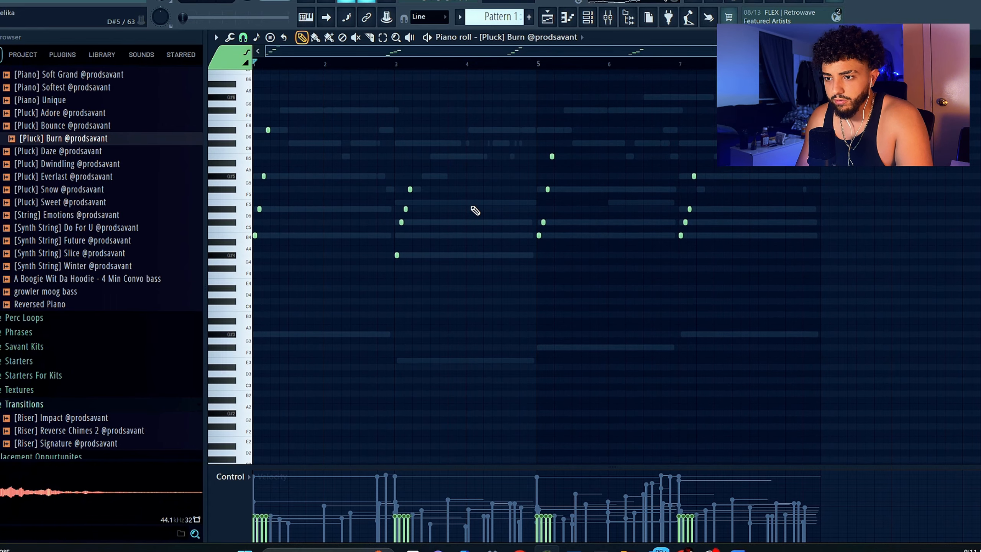
click(594, 17)
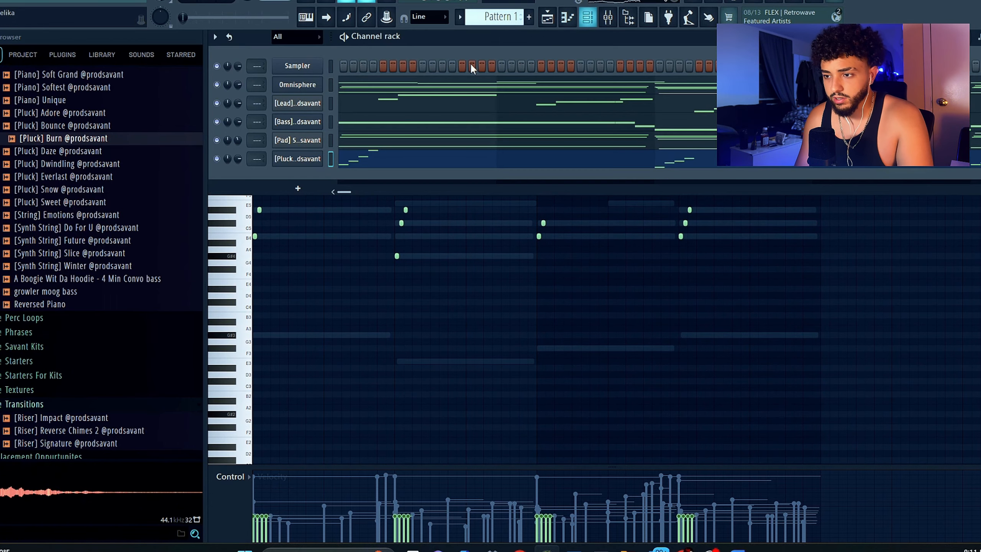
click(331, 84)
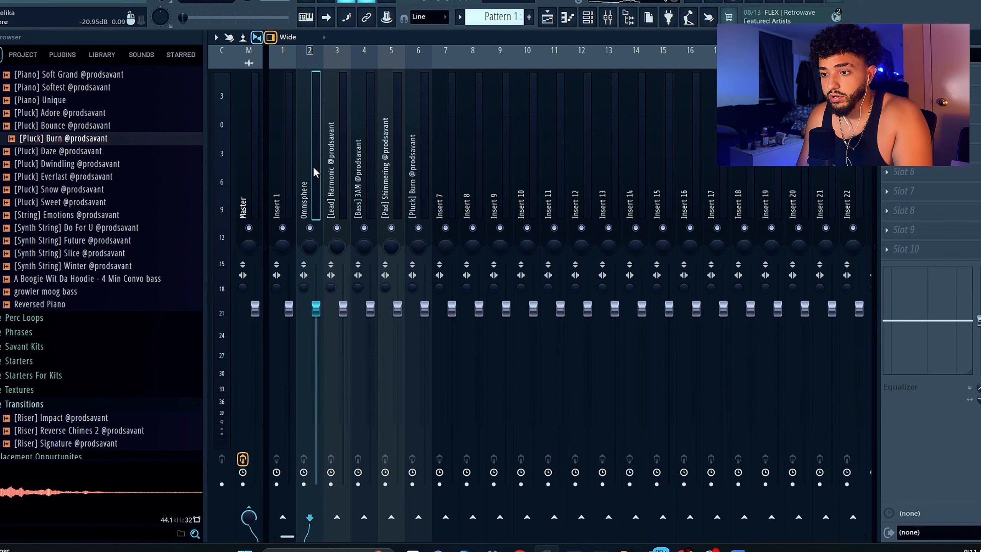
Step: Solo the Omnisphere mixer track and add ValhallaVintageVerb with a mix of about 37% and a low cut of 530 Hz
drag(314, 168, 330, 198)
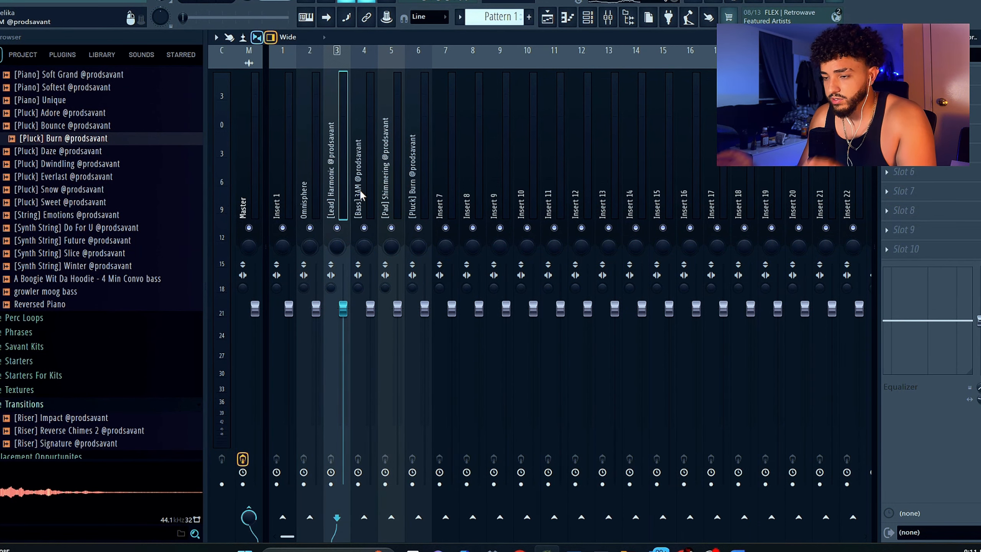
click(310, 217)
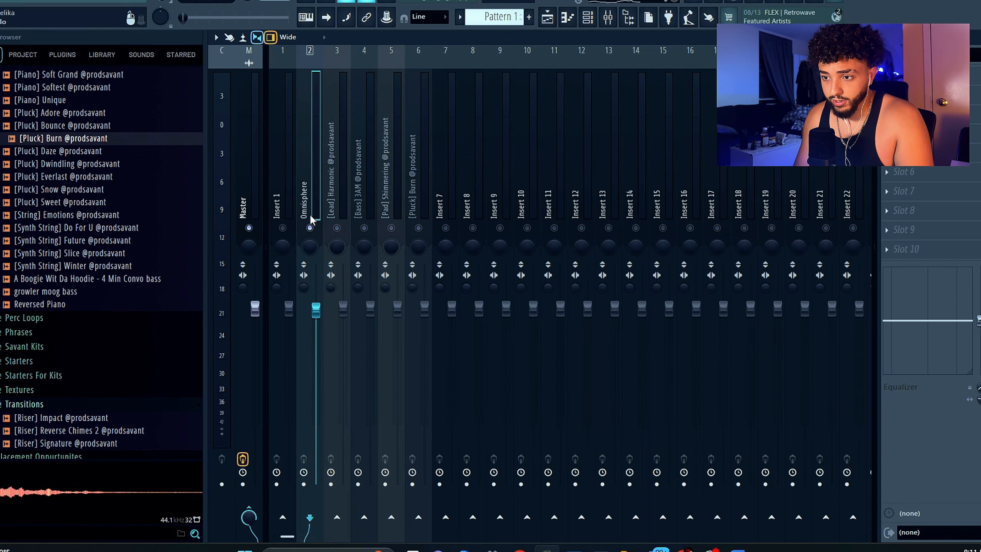
key(space)
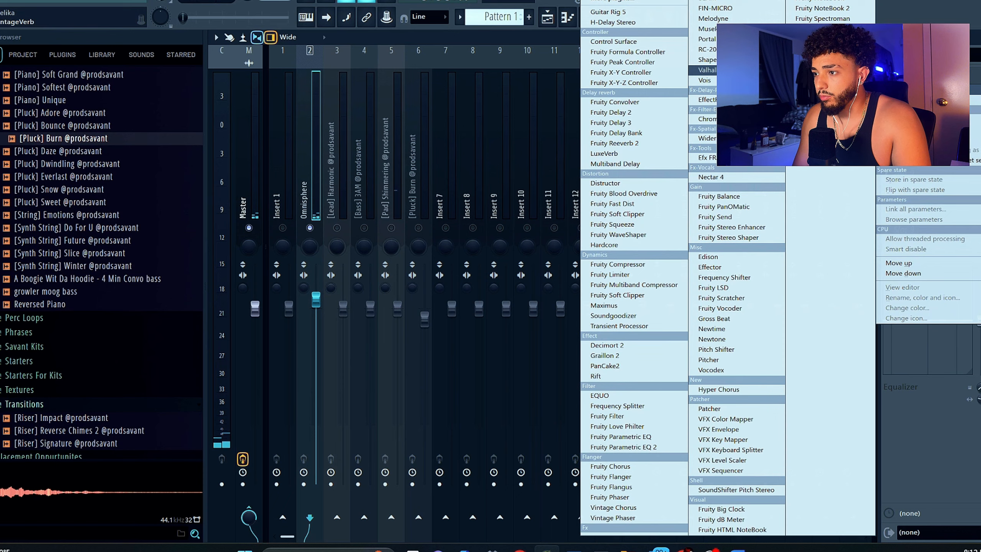
click(706, 70)
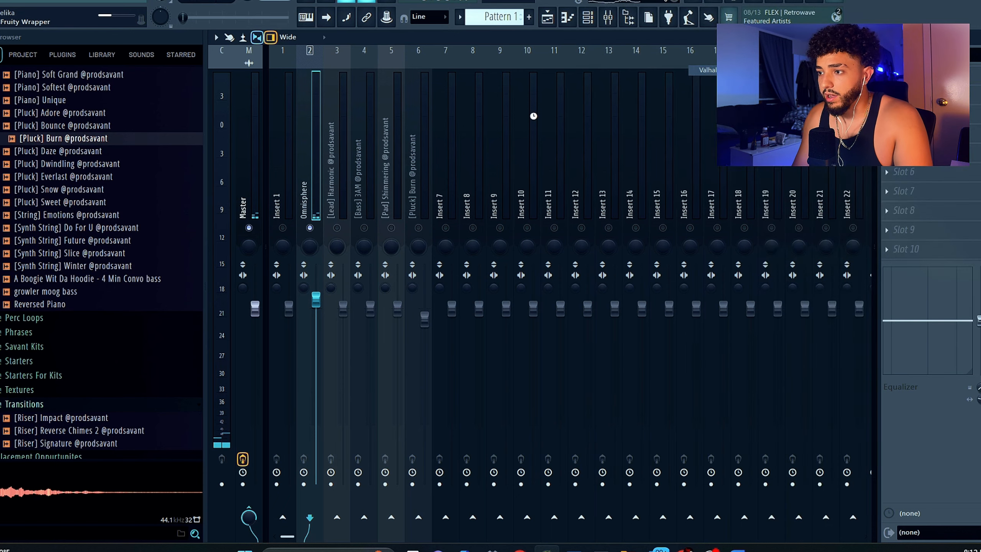
drag(463, 164, 463, 188)
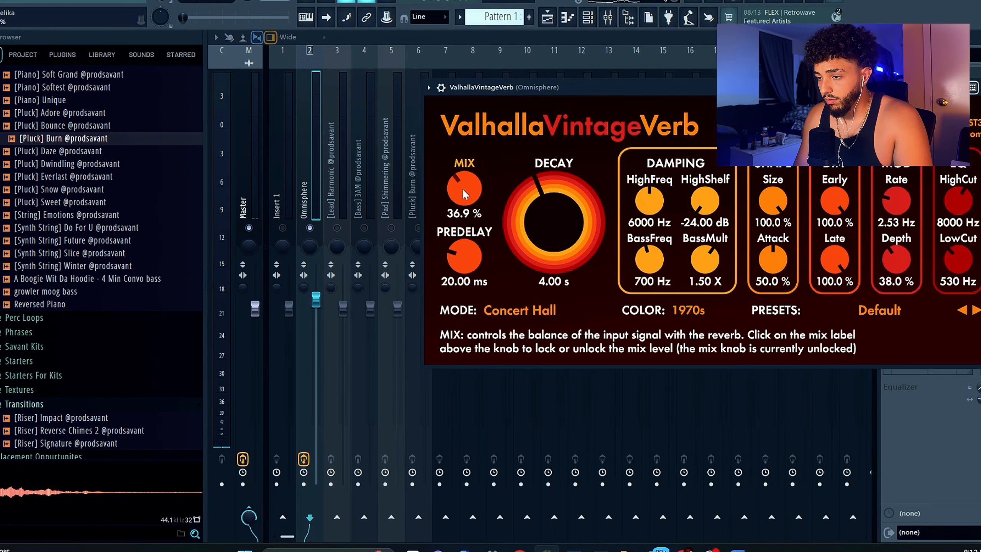
drag(608, 87, 525, 92)
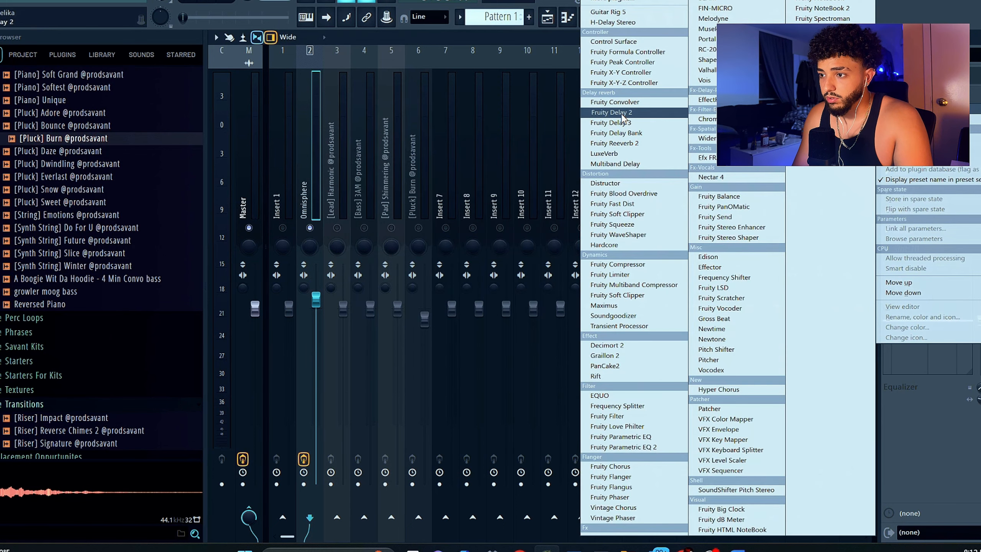
Step: Add Fruity Delay 2 to the Omnisphere track with reduced input volume and ping-pong feedback
click(612, 112)
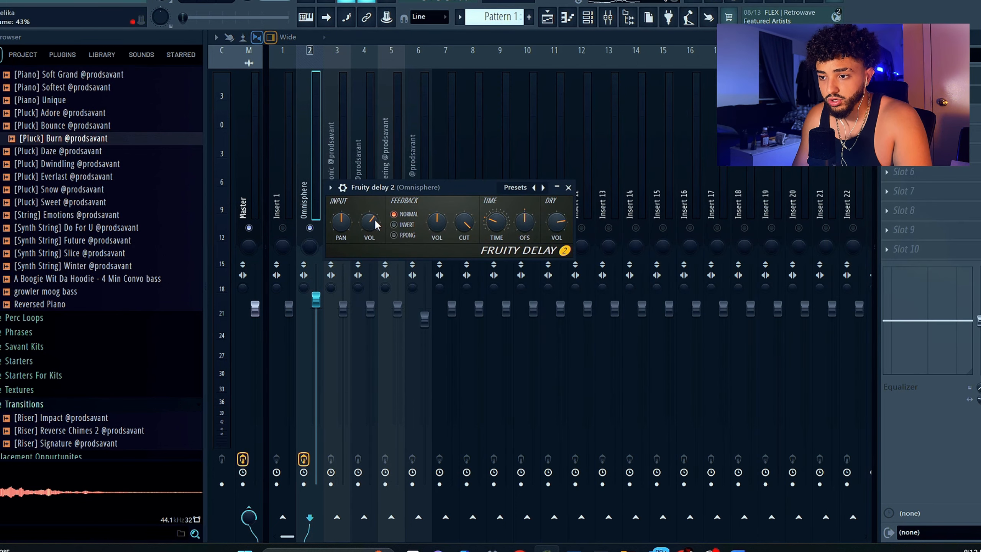
click(406, 236)
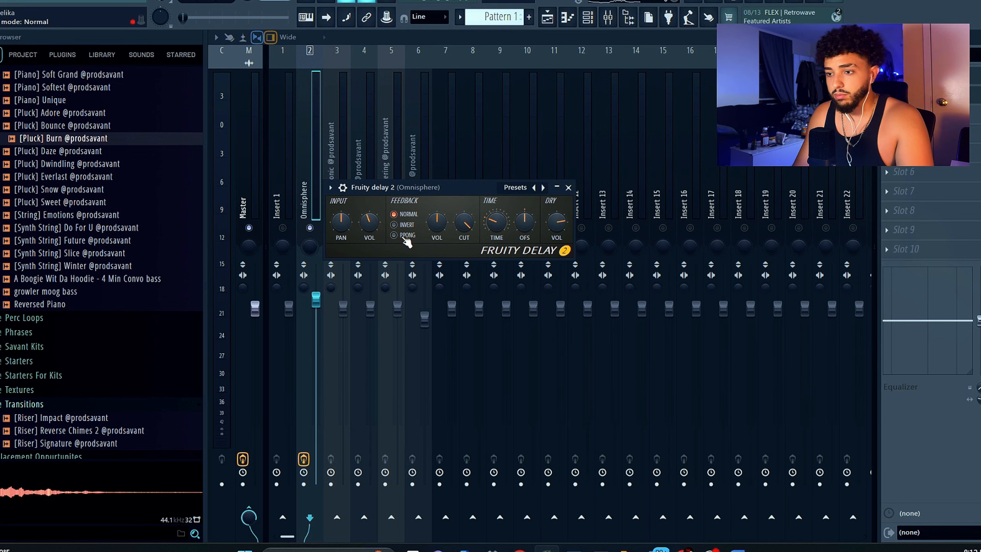
key(Escape)
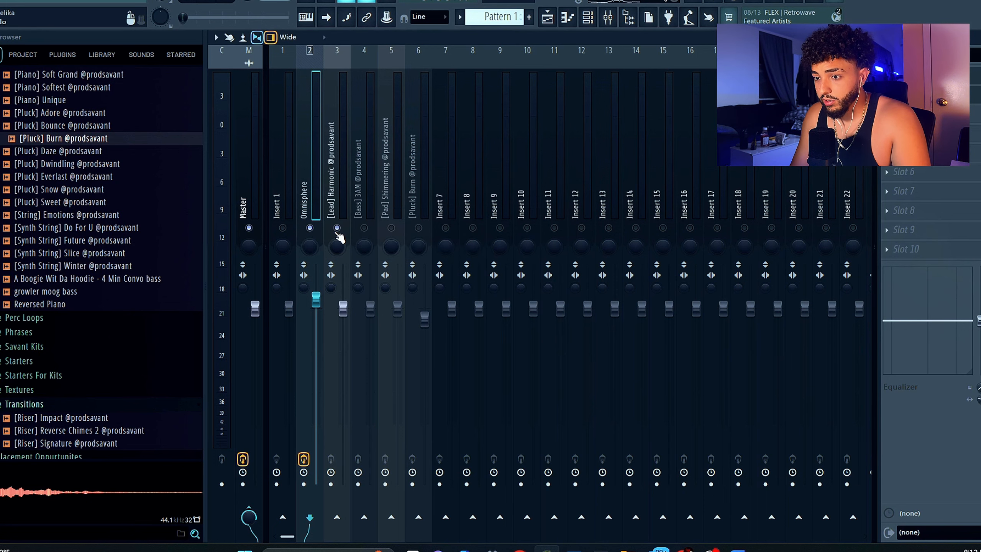
Step: Unmute the lead's mixer track, add ValhallaVintageVerb to it with the low cut at 320 Hz, and adjust the reverb mix
key(space)
key(space)
click(337, 209)
click(886, 75)
mouse_move(898, 102)
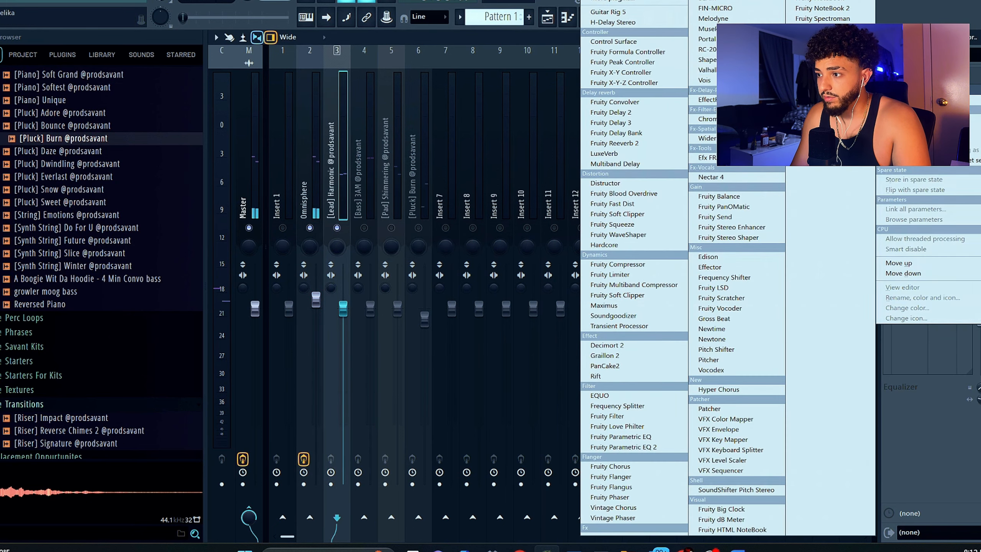
click(703, 70)
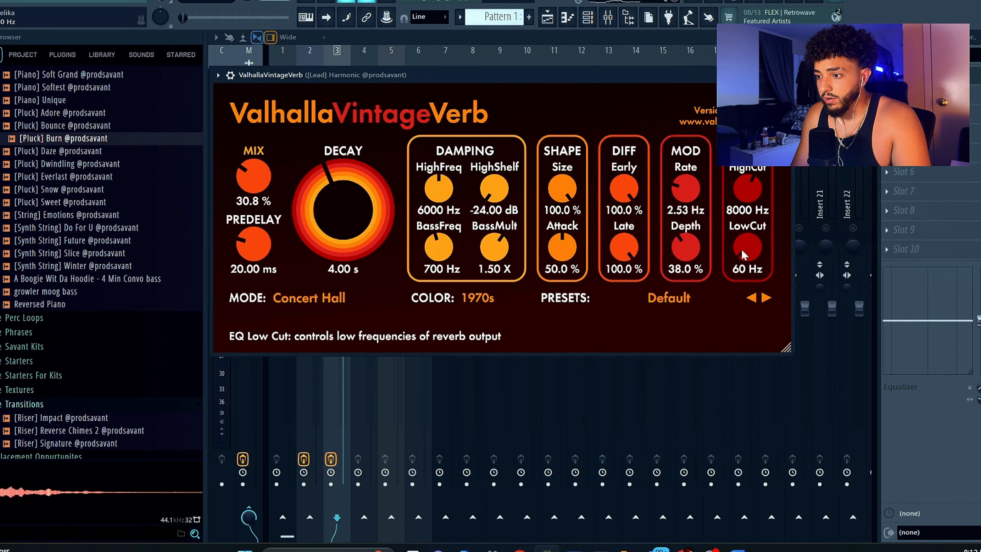
key(Escape)
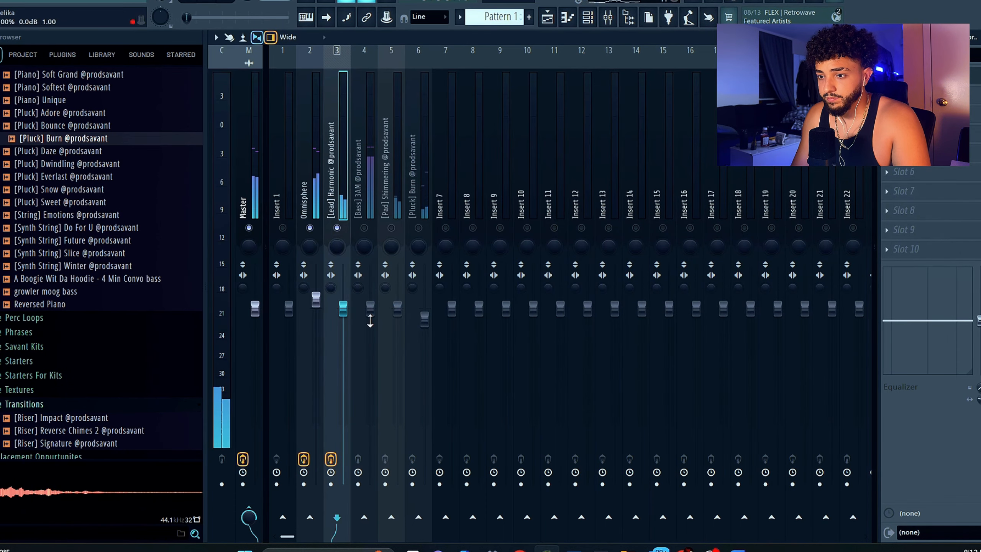
click(905, 75)
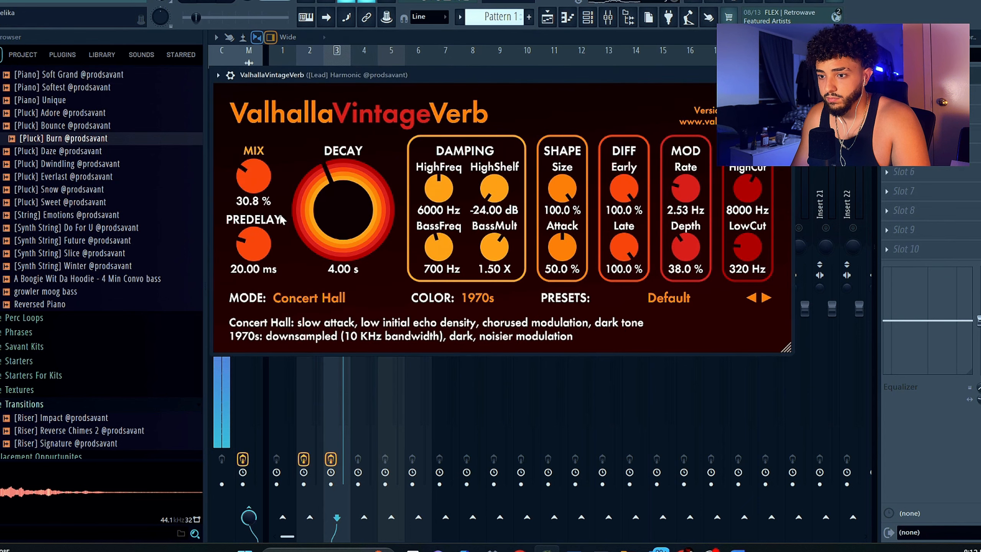
drag(259, 171, 258, 171)
Step: Add Fruity Delay 2 to the lead track and lower the track's level to about -6.7 dB
click(886, 175)
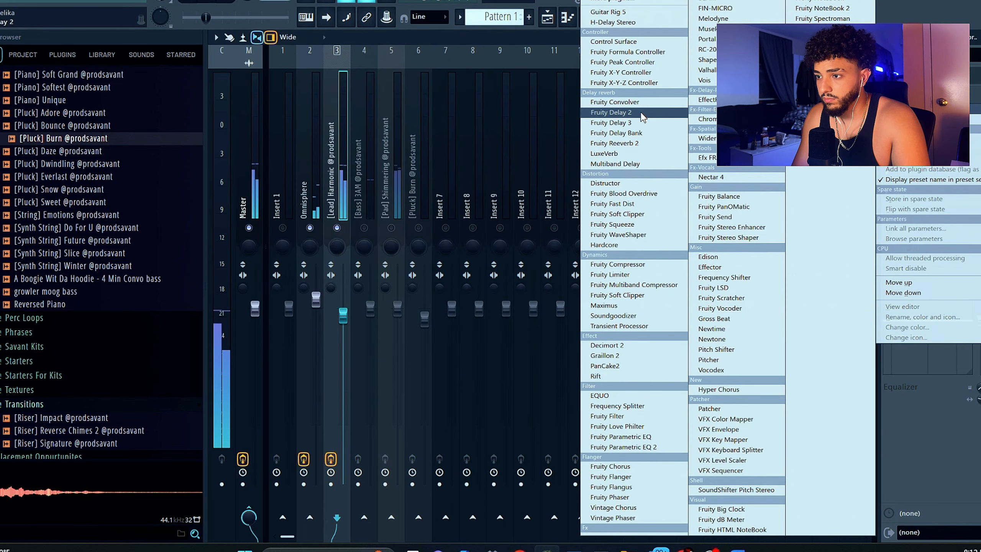
click(625, 112)
key(Escape)
drag(343, 315, 343, 352)
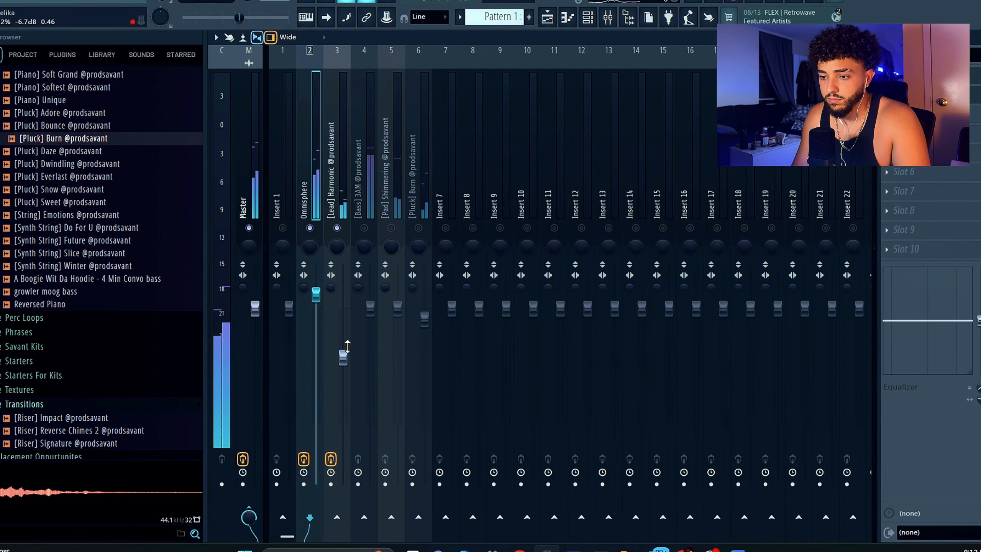
Step: Rebalance the chord and lead layers by raising the lead track to about -4.8 dB and lowering the Omnisphere track slightly
drag(316, 295, 315, 301)
drag(343, 352, 343, 344)
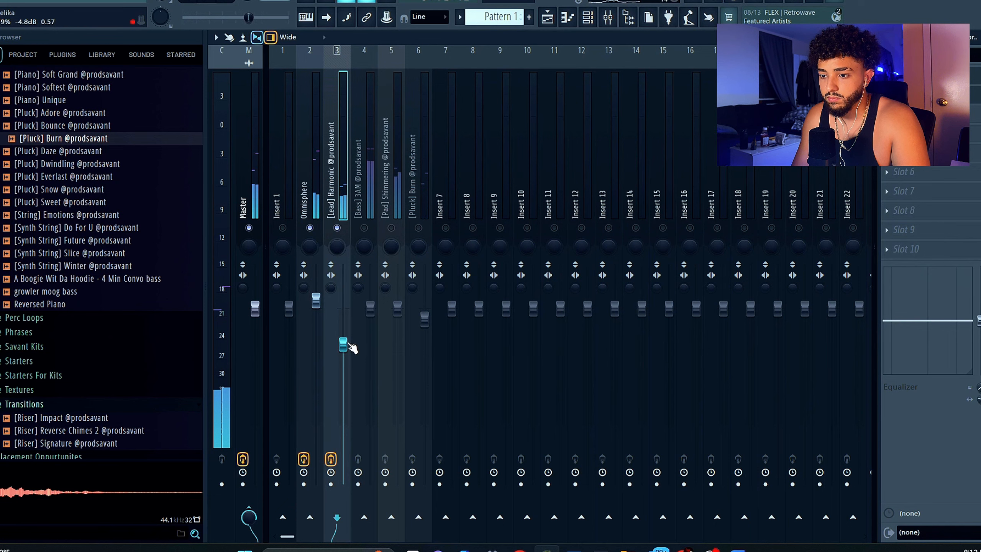
click(387, 126)
click(362, 133)
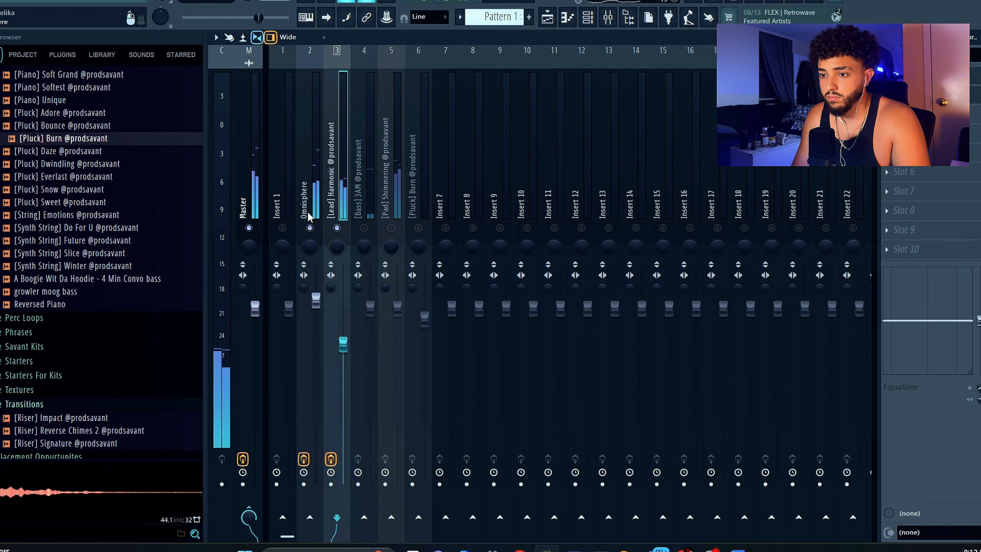
drag(316, 303, 317, 314)
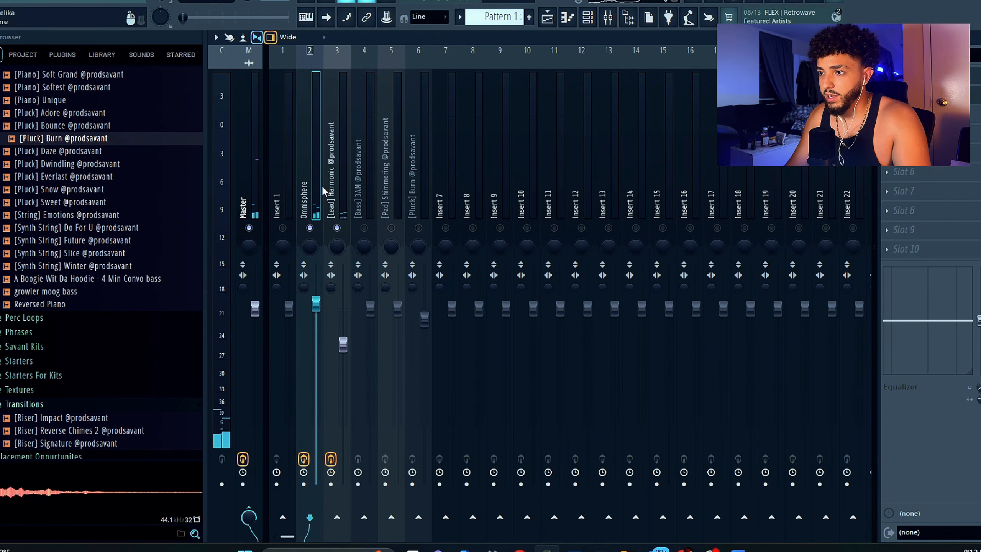
Step: Unmute the bass mixer track and raise its level slightly above the default
click(355, 170)
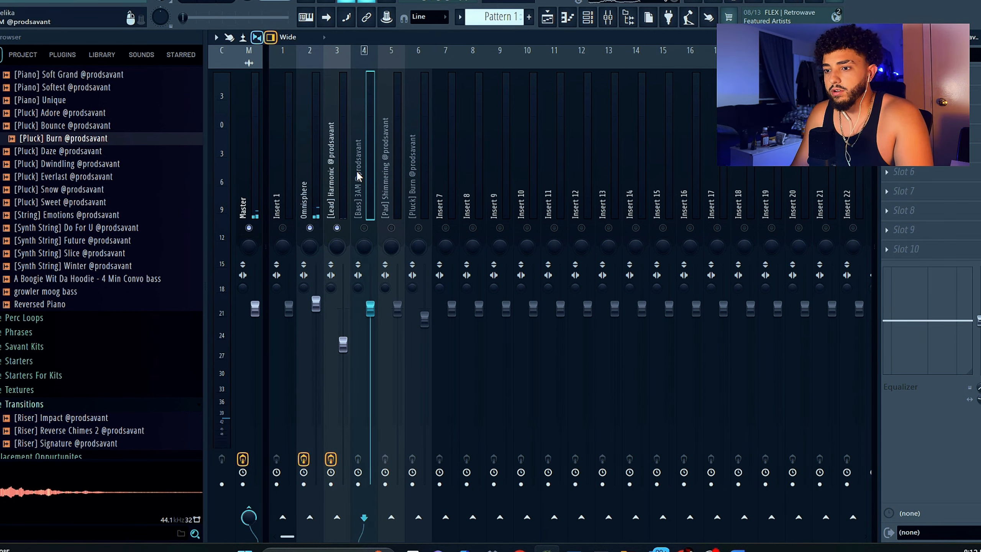
drag(370, 309, 374, 273)
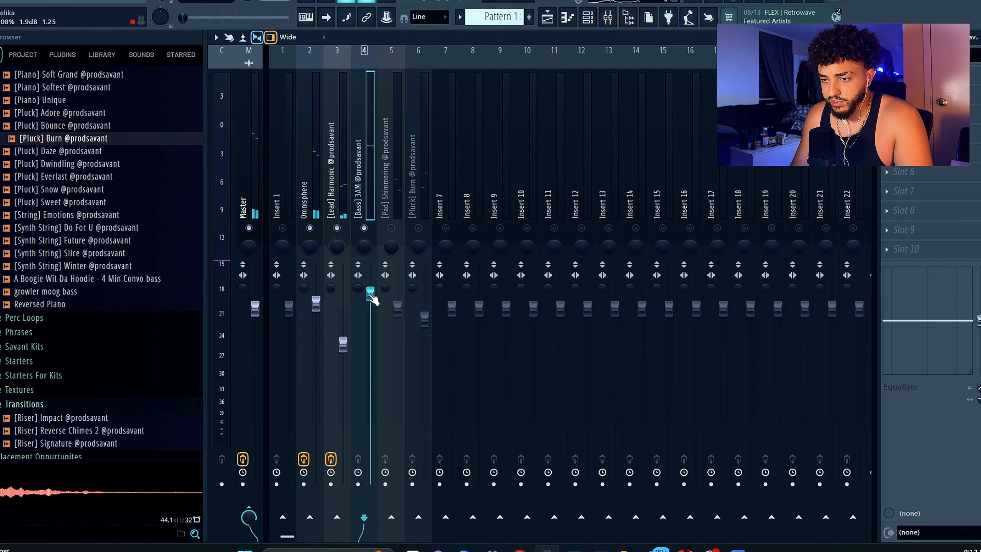
click(588, 17)
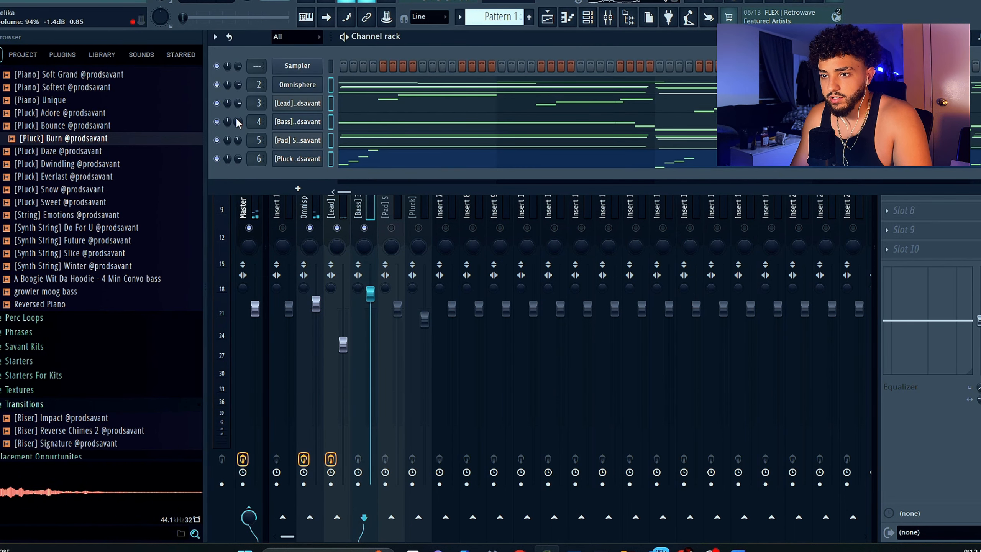
drag(370, 296, 370, 302)
Step: Add Hyper Chorus to the bass track and bring the track's level back down during playback
click(919, 78)
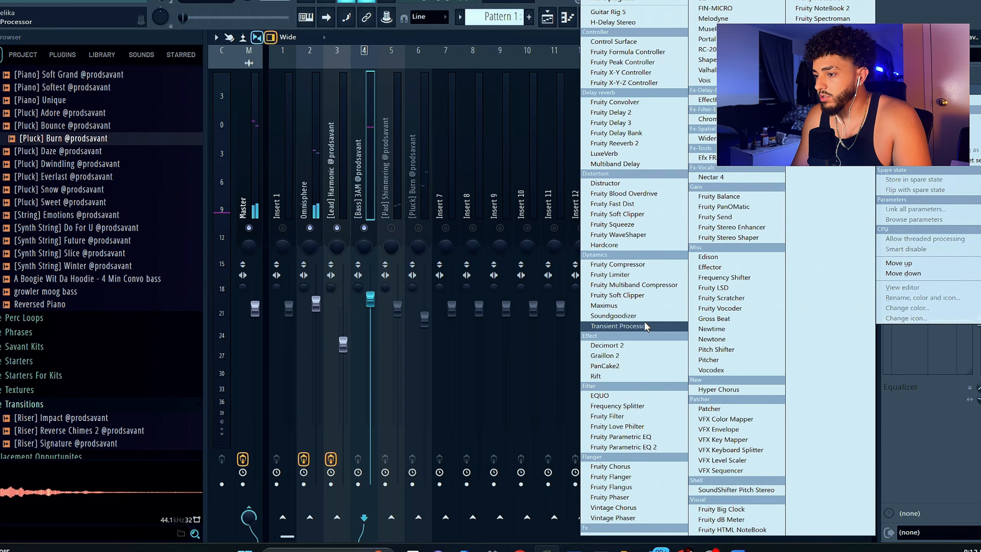
click(726, 389)
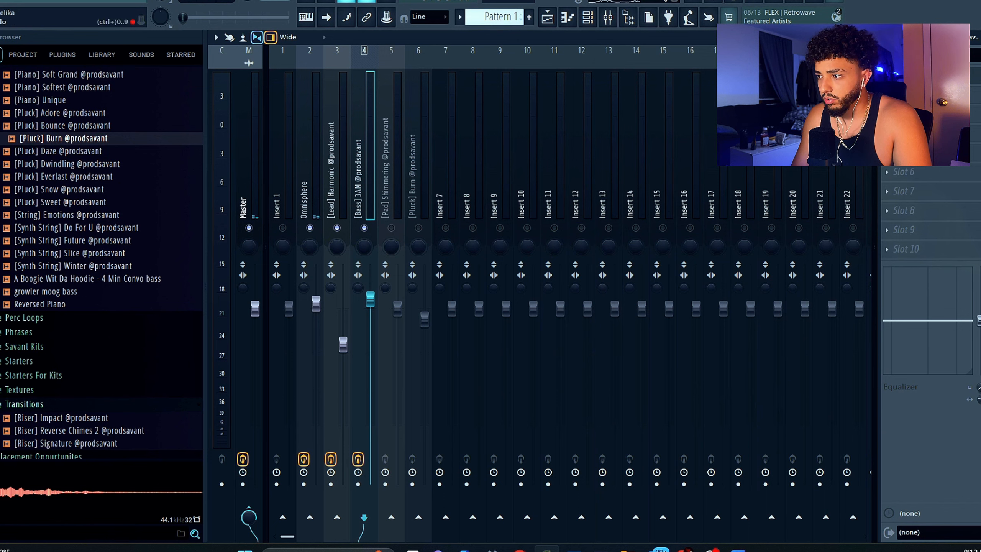
key(space)
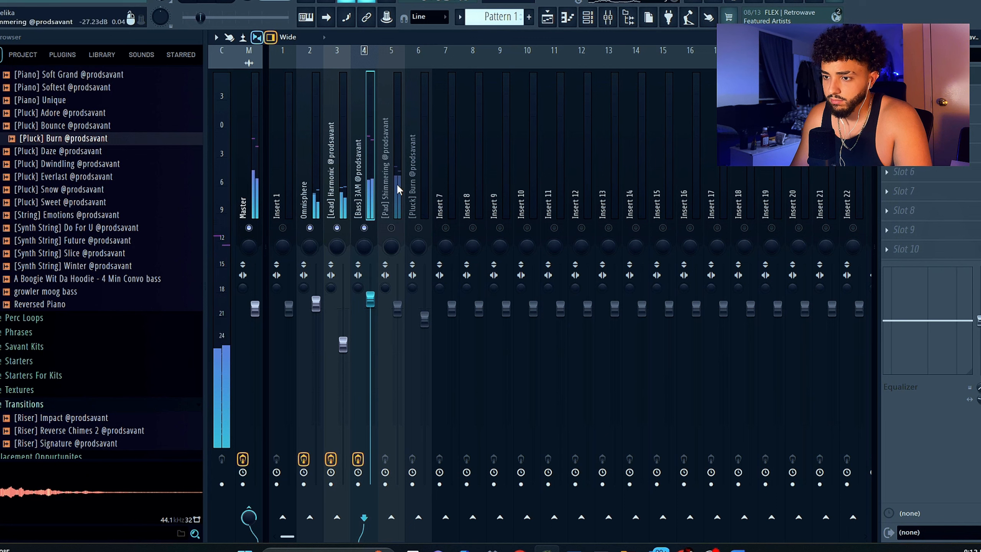
drag(370, 298, 370, 308)
key(space)
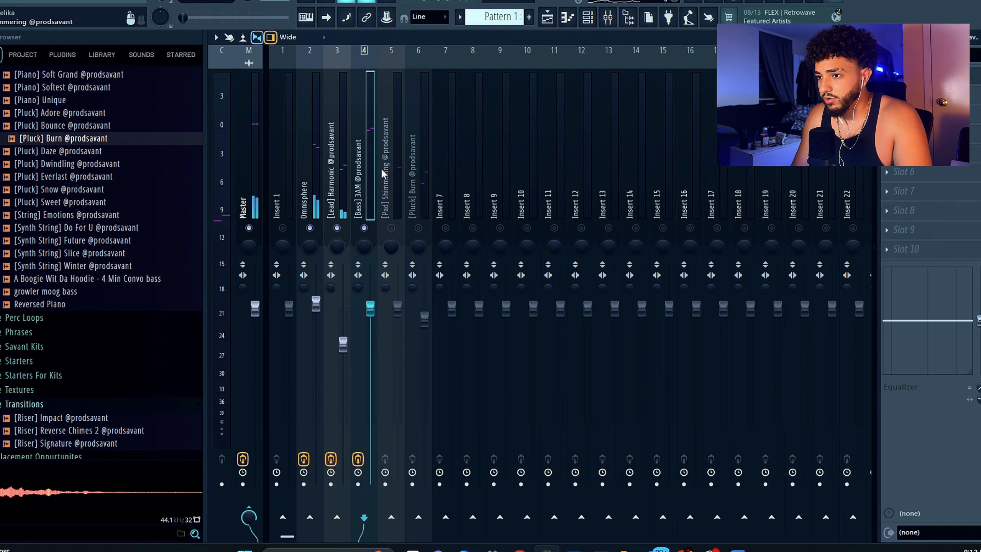
Step: Add Gross Beat to the lead track and apply the Sidechain a volume pattern from the Repeater preset
click(335, 171)
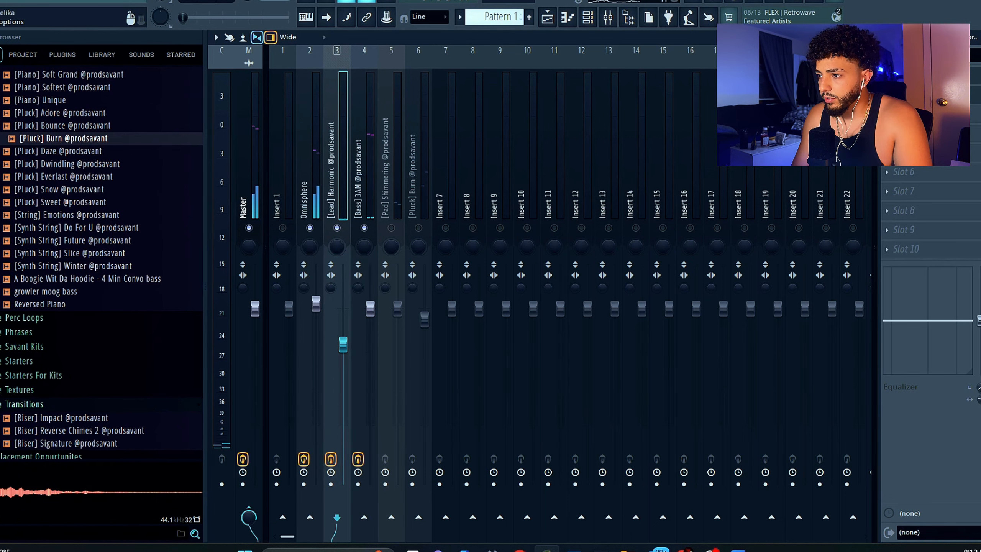
click(886, 75)
mouse_move(902, 87)
click(742, 322)
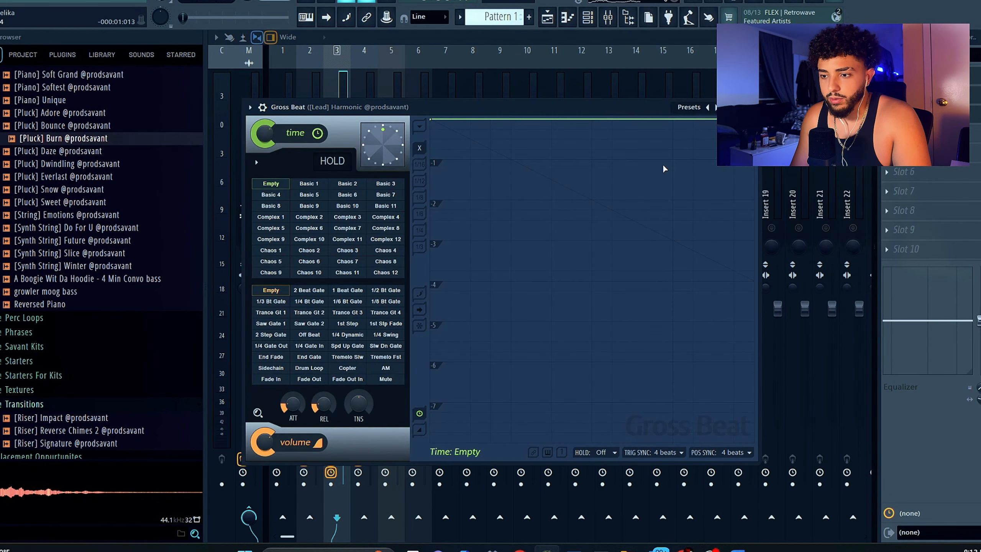
click(689, 107)
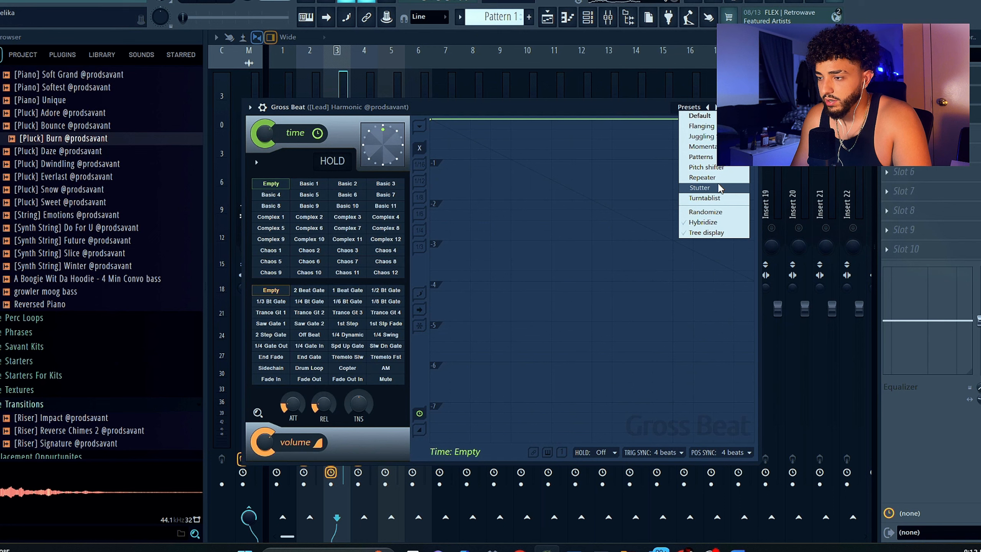
click(692, 107)
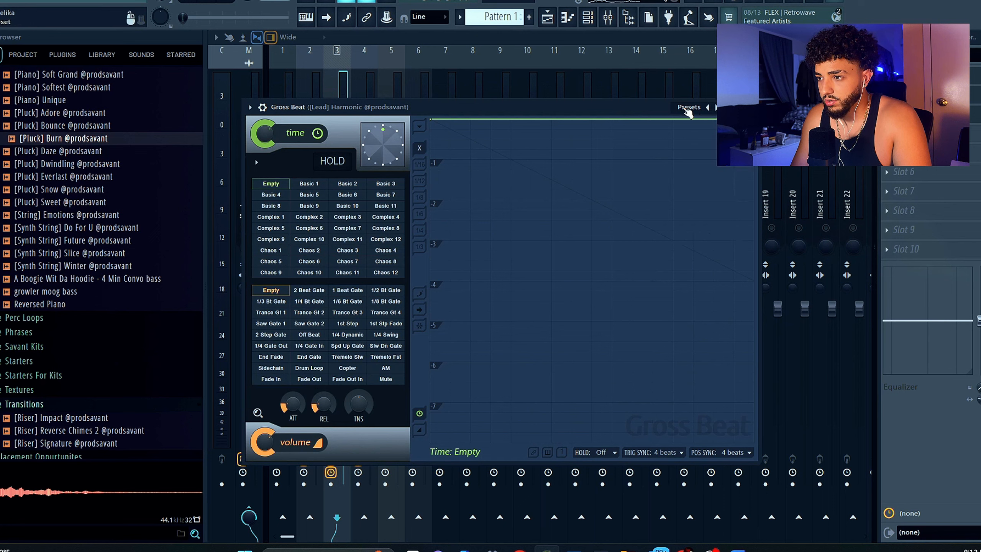
click(689, 107)
click(695, 175)
click(270, 379)
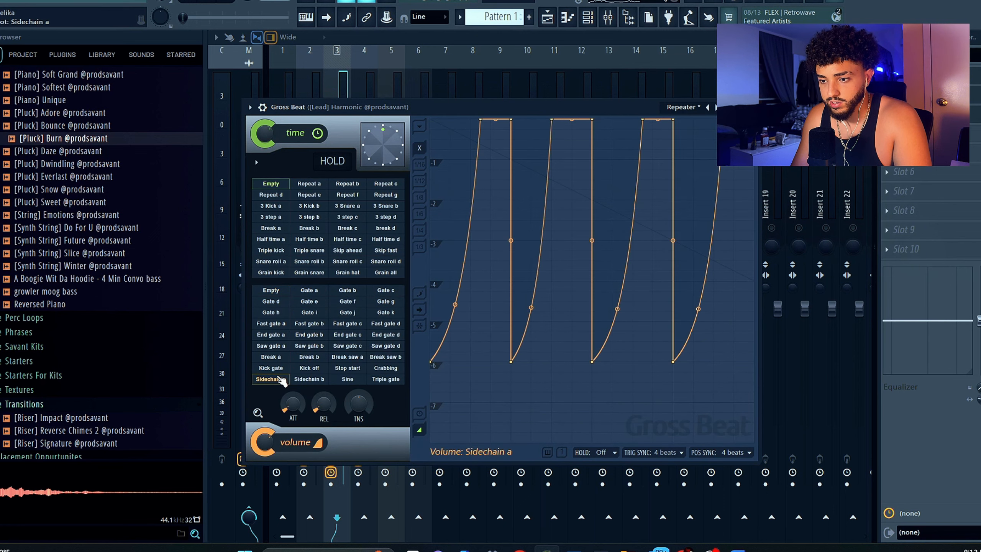
key(Escape)
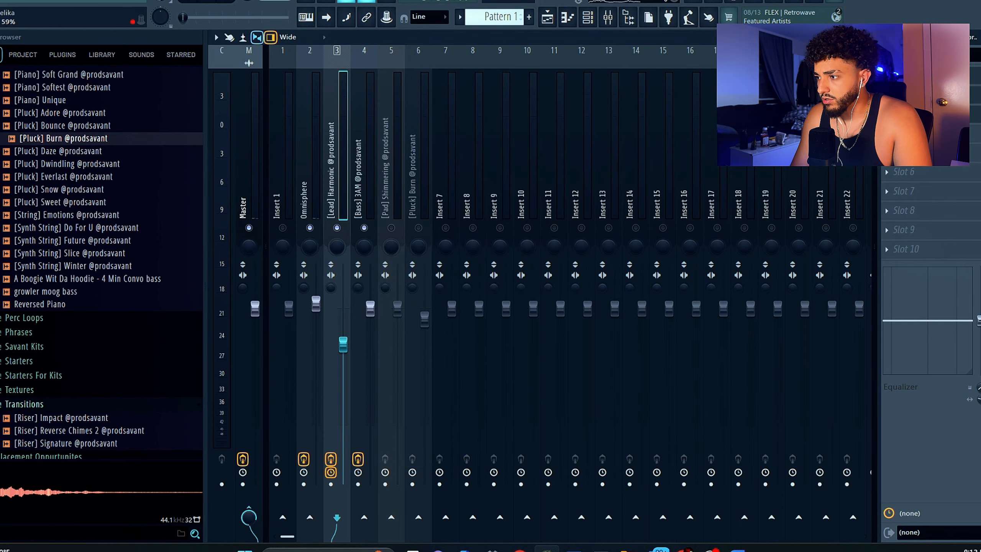
key(space)
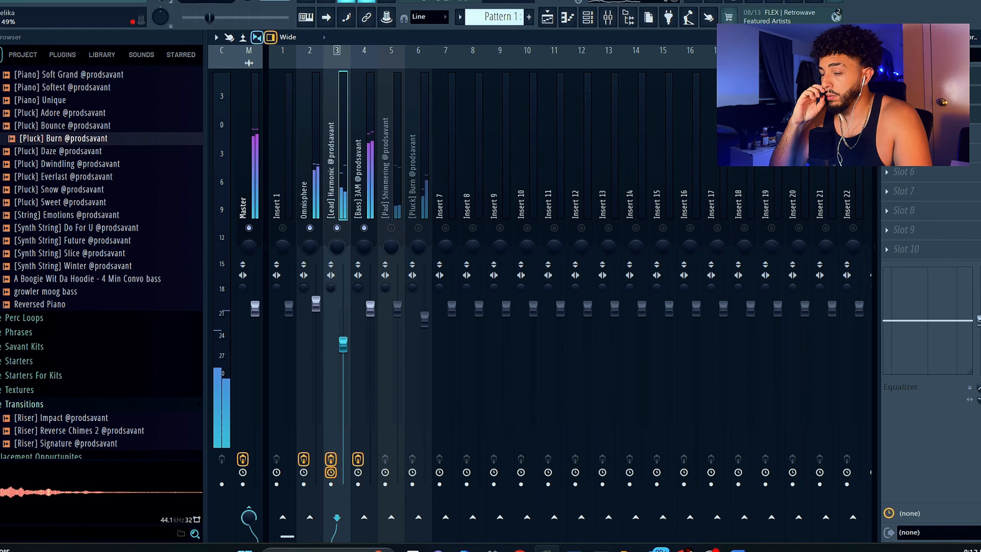
Step: Unmute the pad track and add ValhallaVintageVerb to it with a mix of about 36%
key(Left)
click(340, 166)
click(386, 183)
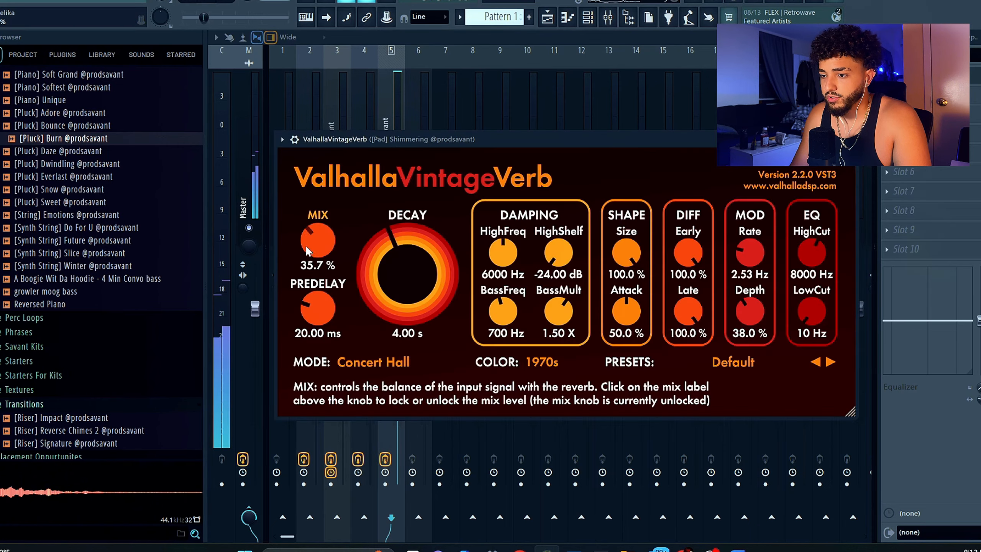
drag(320, 247, 408, 334)
click(922, 138)
Step: Add Fruity Parametric EQ 2 to the pad track, cut the low frequencies, and place band 3 at about 266 Hz
click(887, 94)
mouse_move(902, 109)
click(655, 448)
drag(384, 260, 385, 296)
drag(453, 261, 448, 265)
drag(419, 260, 413, 262)
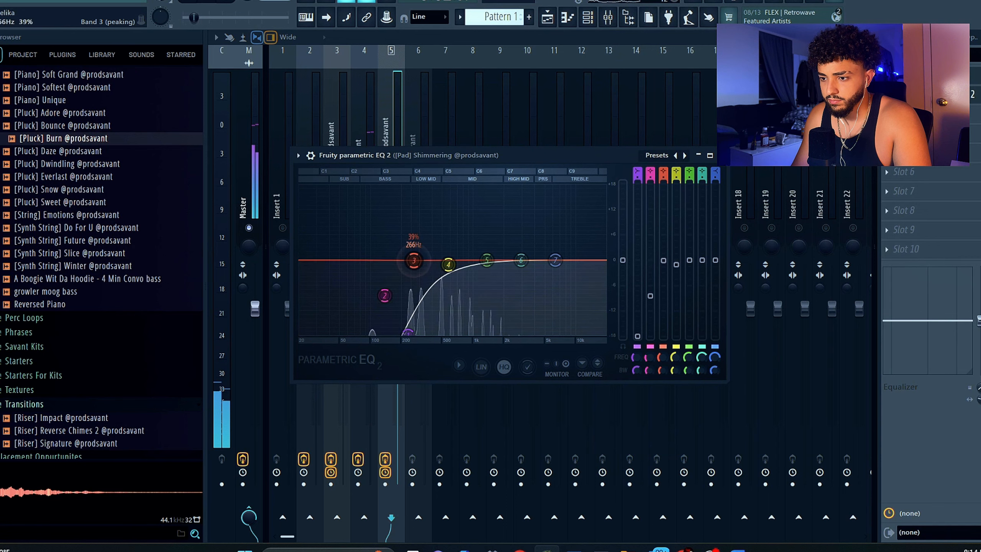
Step: Unmute the pluck track and add ValhallaVintageVerb with a 40.5% mix and a low cut of about 270 Hz
click(427, 220)
key(space)
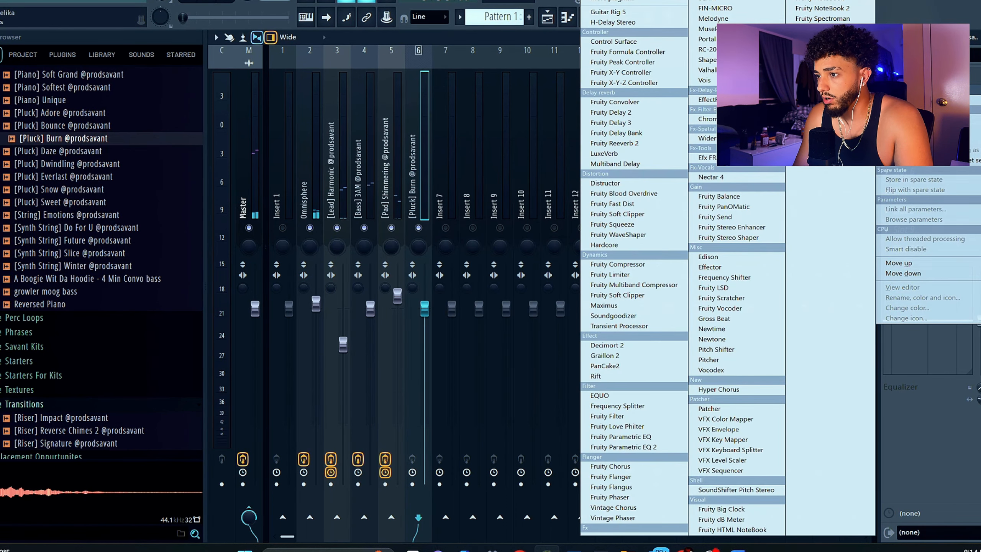
click(728, 70)
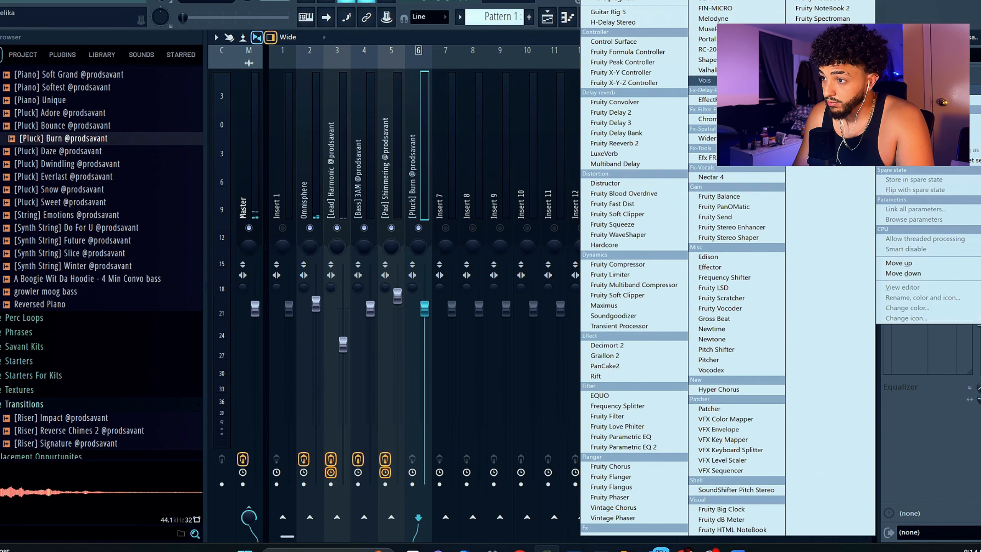
click(721, 70)
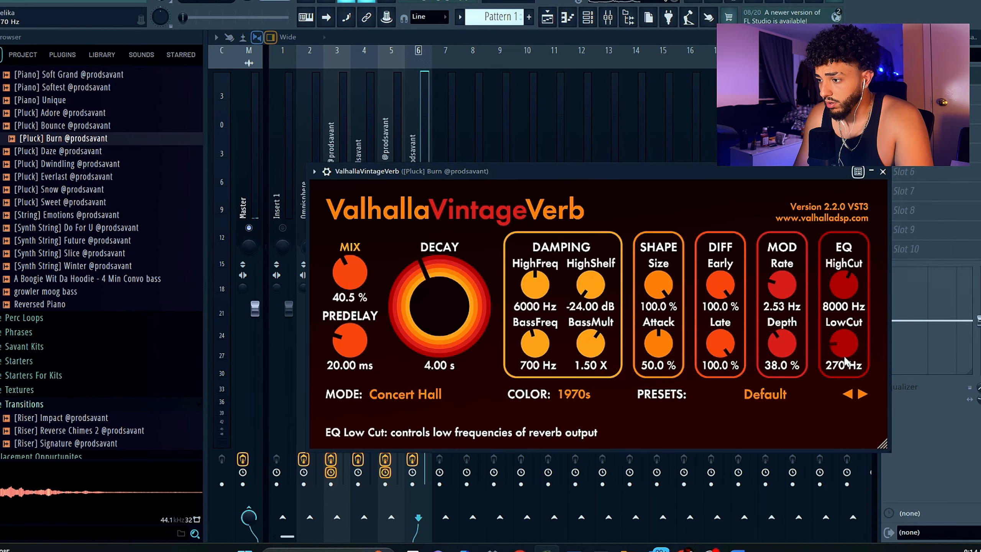
click(883, 171)
Step: Add H-Delay Stereo to the pluck track's second effect slot
click(885, 96)
mouse_move(900, 120)
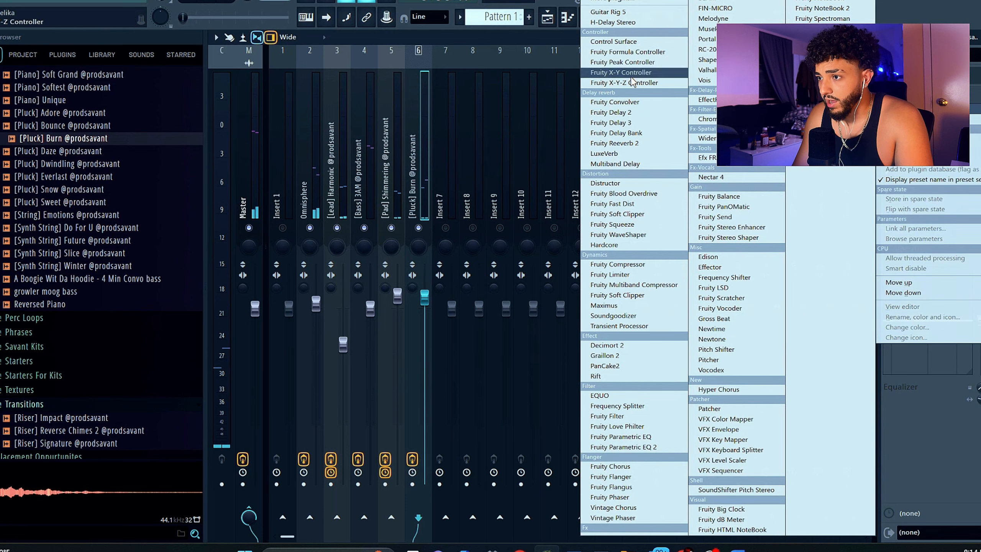
click(629, 22)
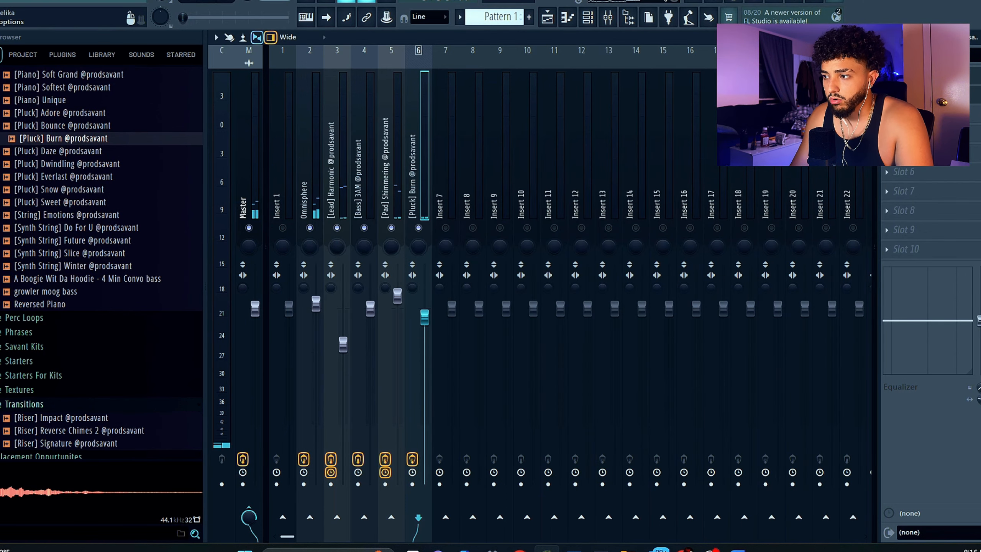
Step: Add Efx FRAGMENTS to the pluck track and load its 1 Bar Glimmers preset
click(886, 133)
mouse_move(895, 139)
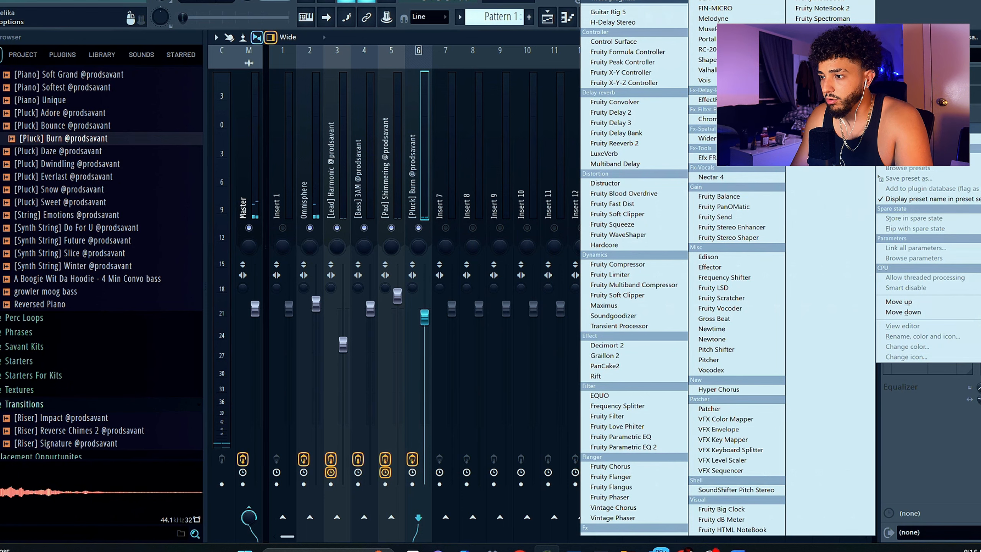
click(705, 158)
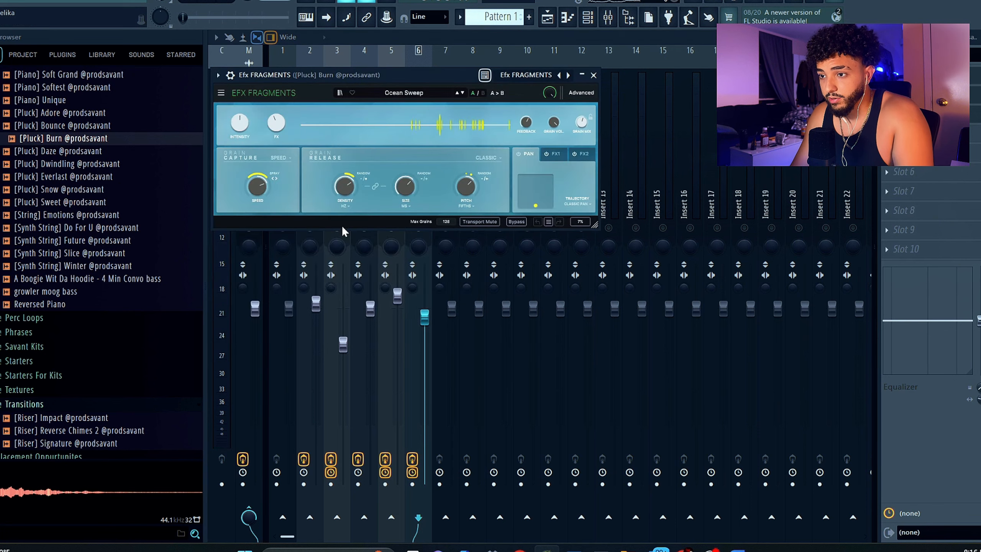
drag(414, 74, 552, 113)
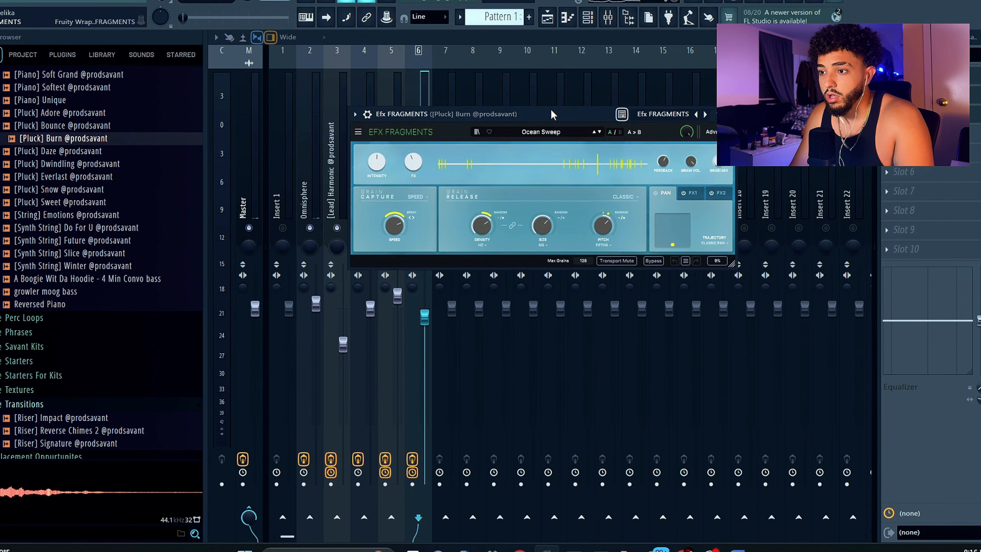
click(600, 131)
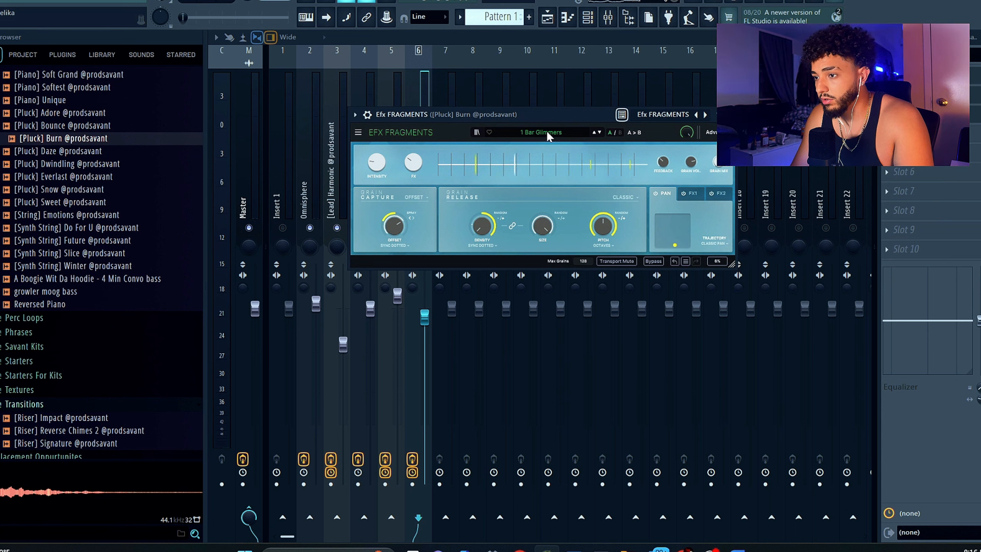
click(729, 115)
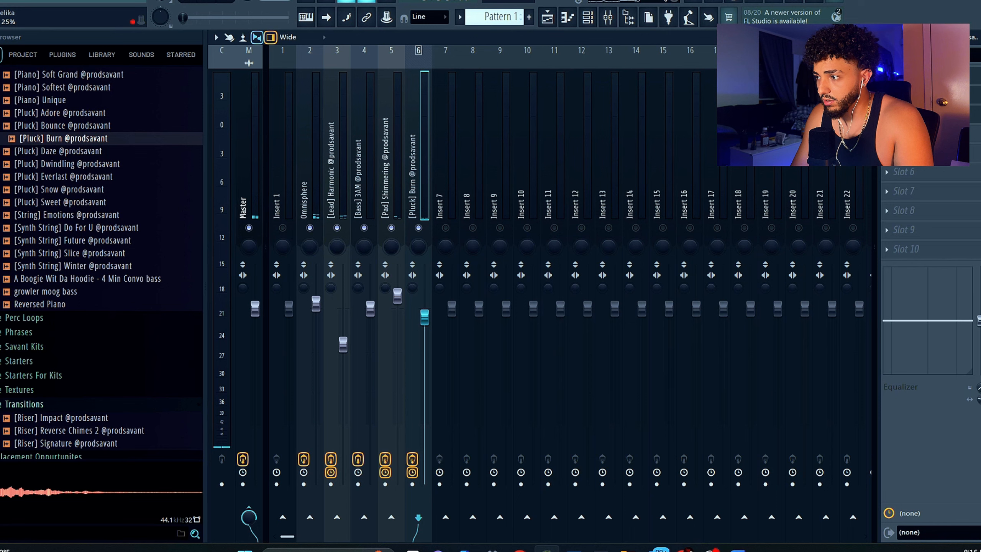
Step: Lower the pluck track's level in the mix
right_click(980, 75)
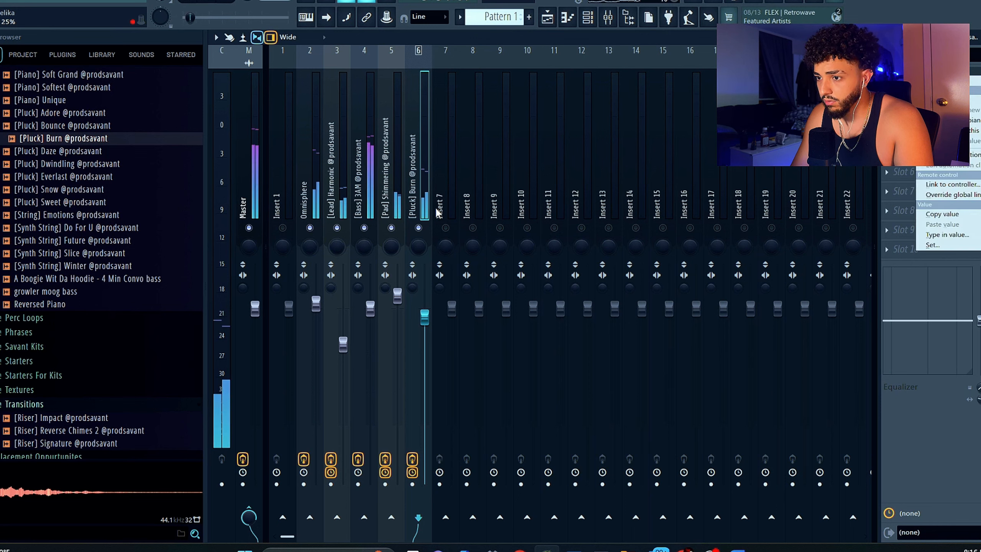
click(425, 168)
drag(425, 317, 429, 334)
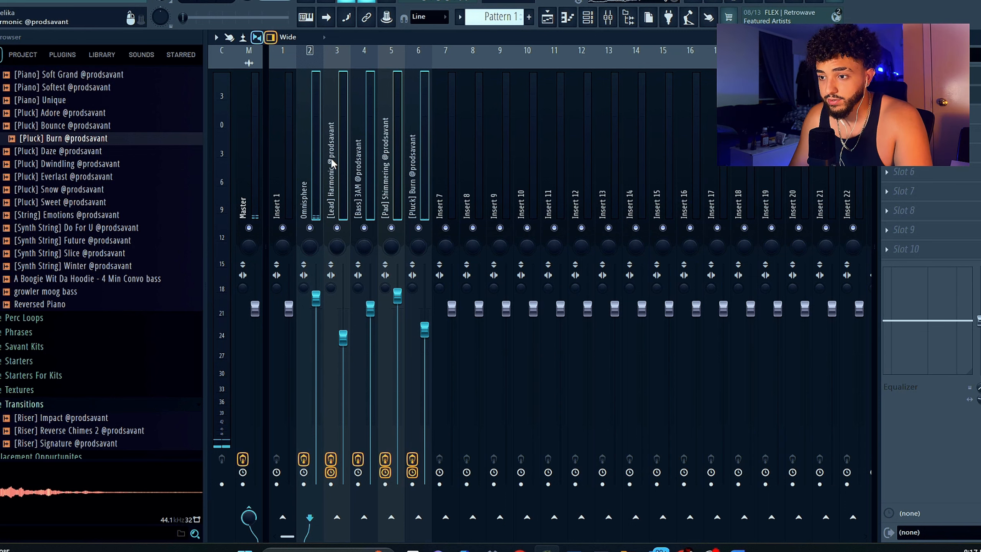
Step: Route the Omnisphere, lead, bass, pad and pluck tracks only to Insert 1, and select Insert 1
right_click(282, 517)
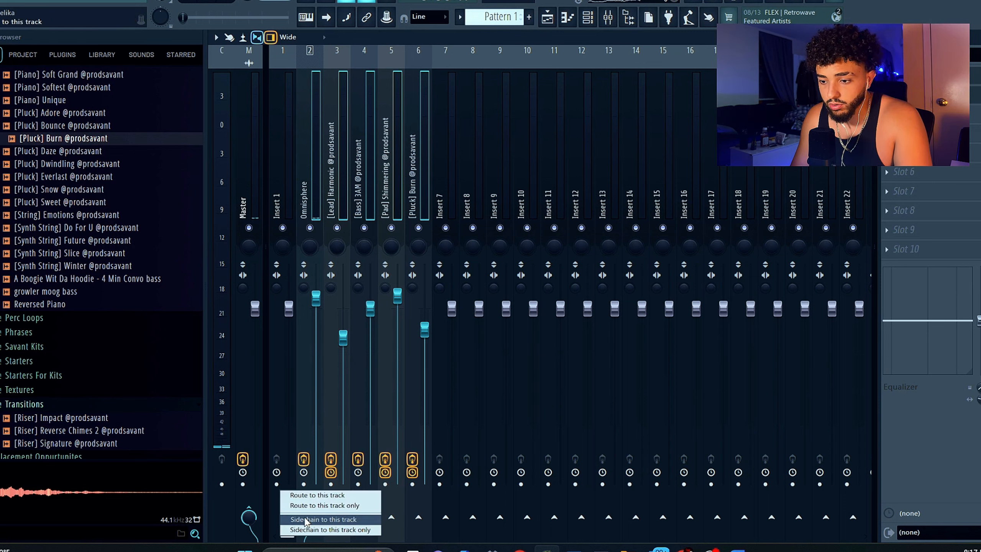
click(310, 508)
click(273, 188)
drag(324, 419, 413, 170)
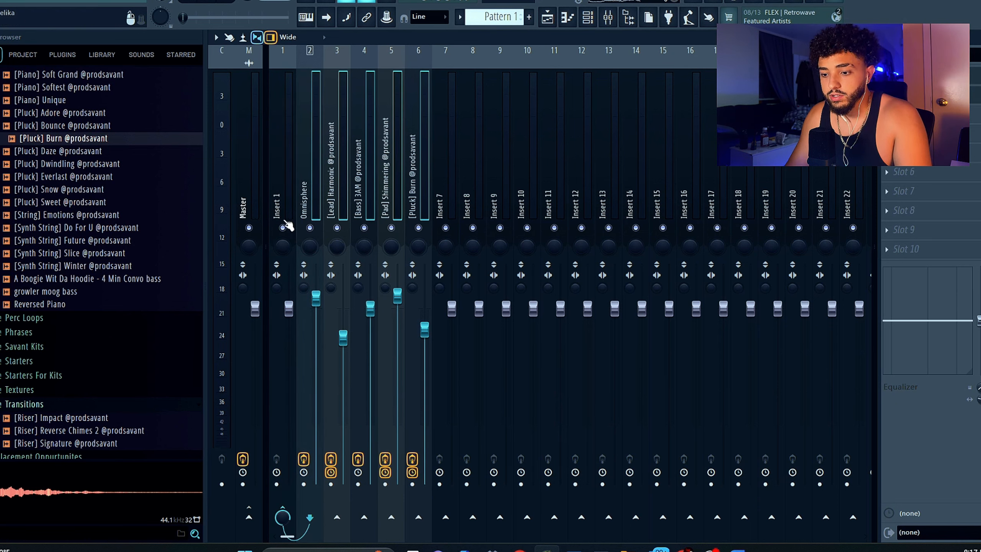
right_click(284, 511)
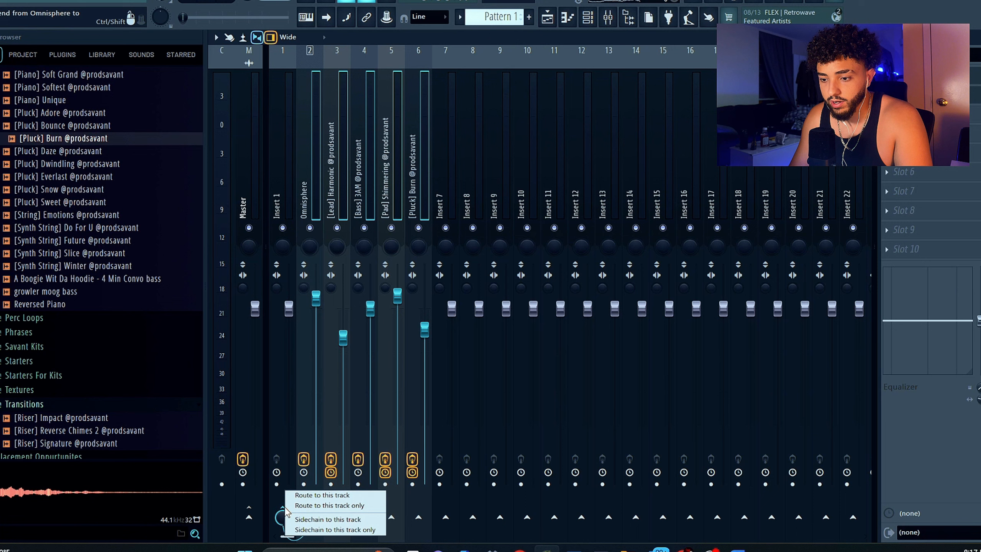
click(323, 507)
click(286, 162)
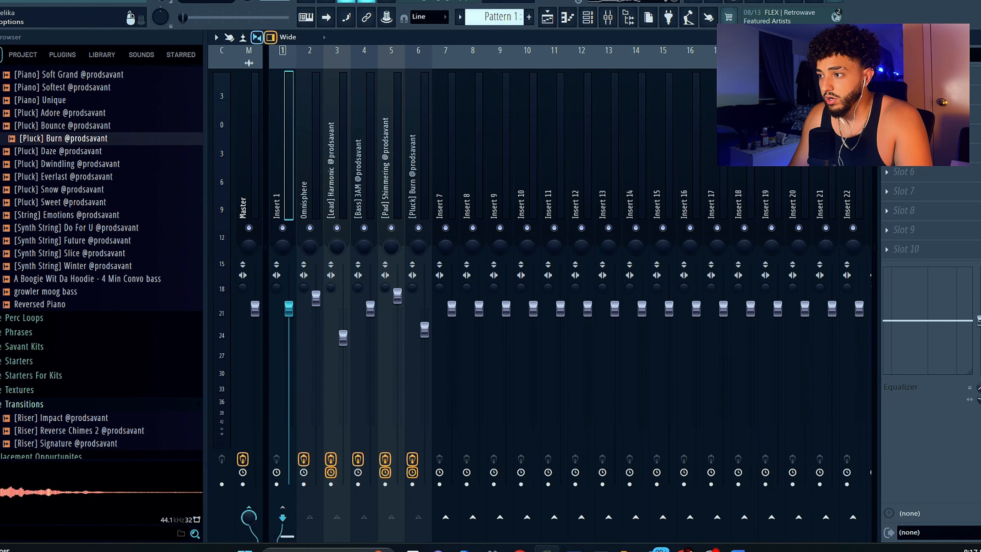
Step: Add RC-20 Retro Color to the first effect slot of Insert 1
click(887, 75)
click(282, 203)
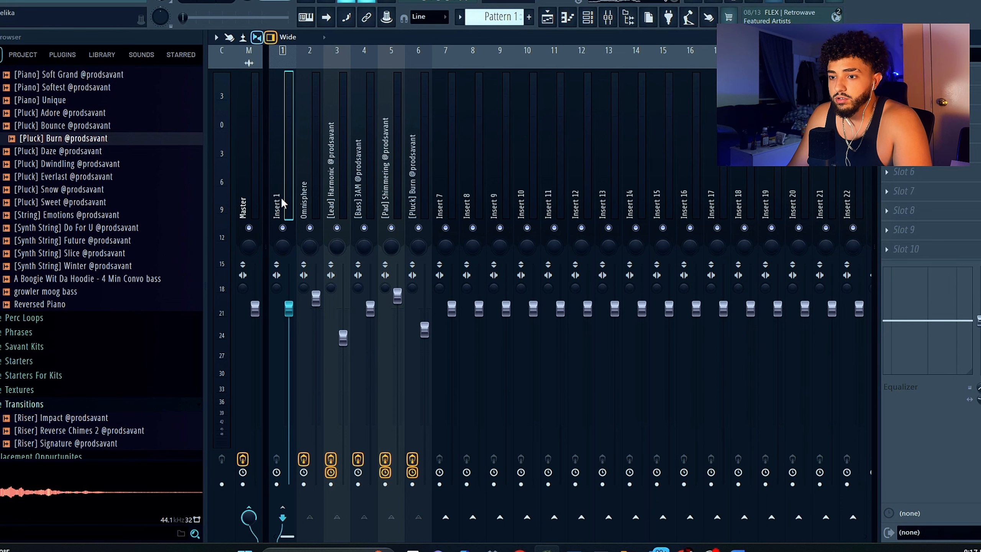
click(888, 75)
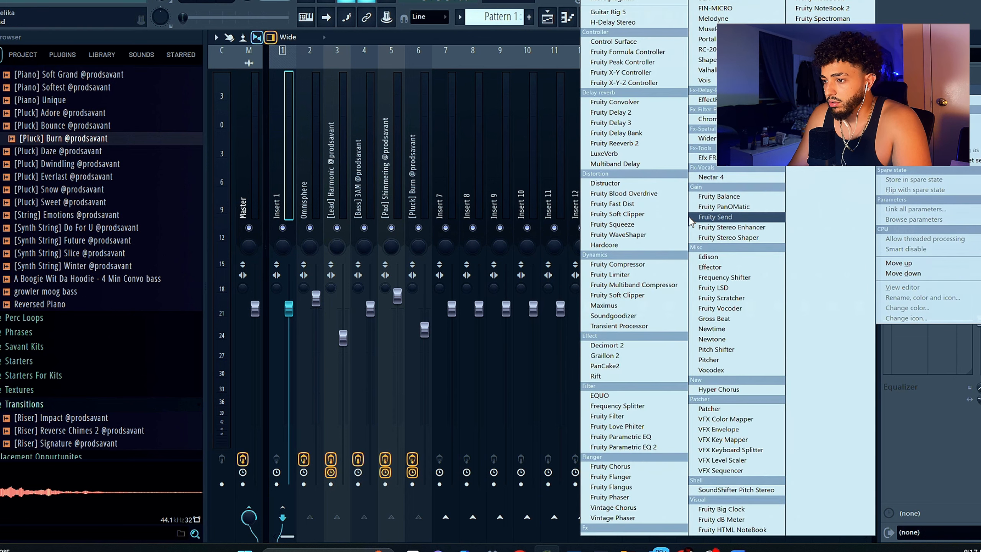
click(707, 50)
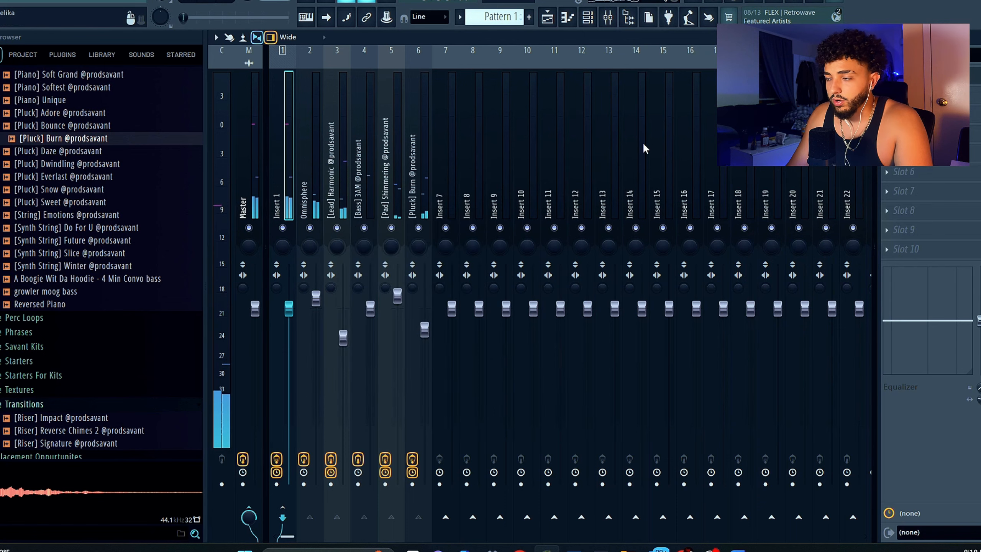
Step: Add Hyper Chorus to the second effect slot of Insert 1 and close its editor
click(887, 94)
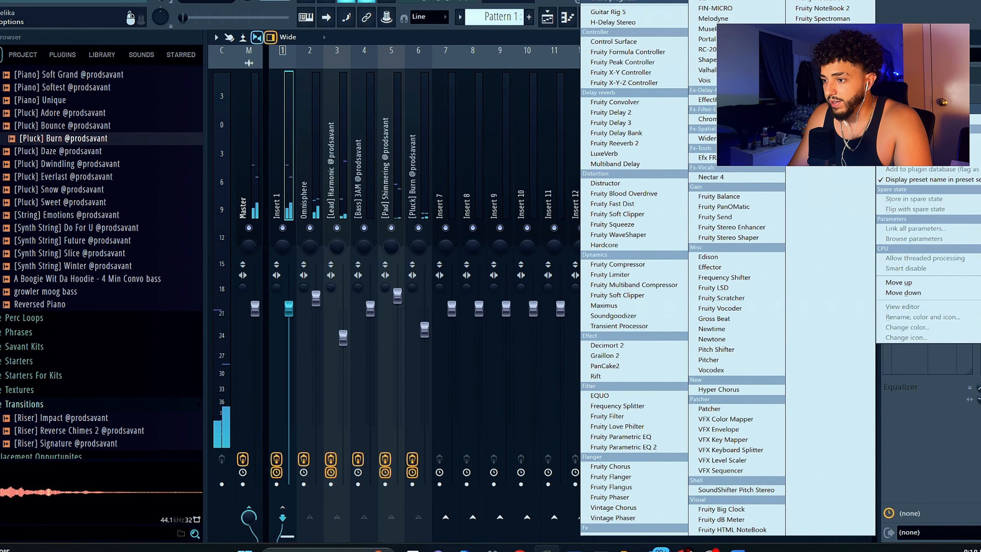
click(716, 390)
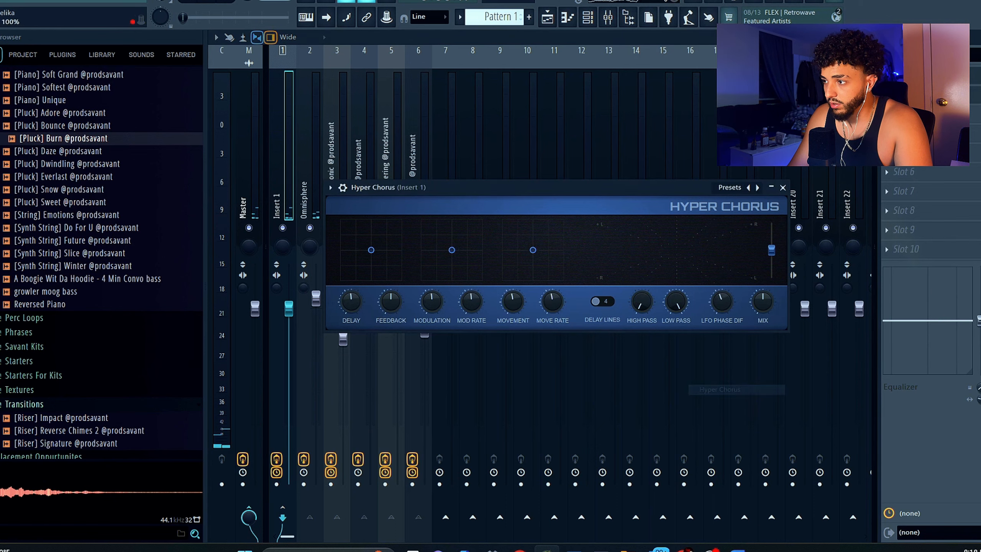
key(Escape)
key(space)
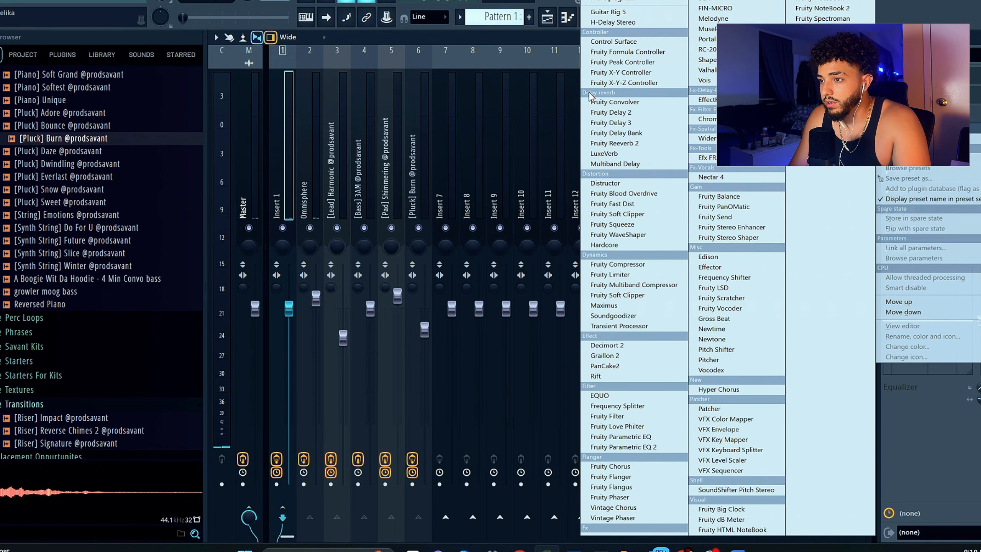
Step: Add SoundShifter Pitch Stereo to Insert 1 and set its transposition to -3 semitones
click(730, 490)
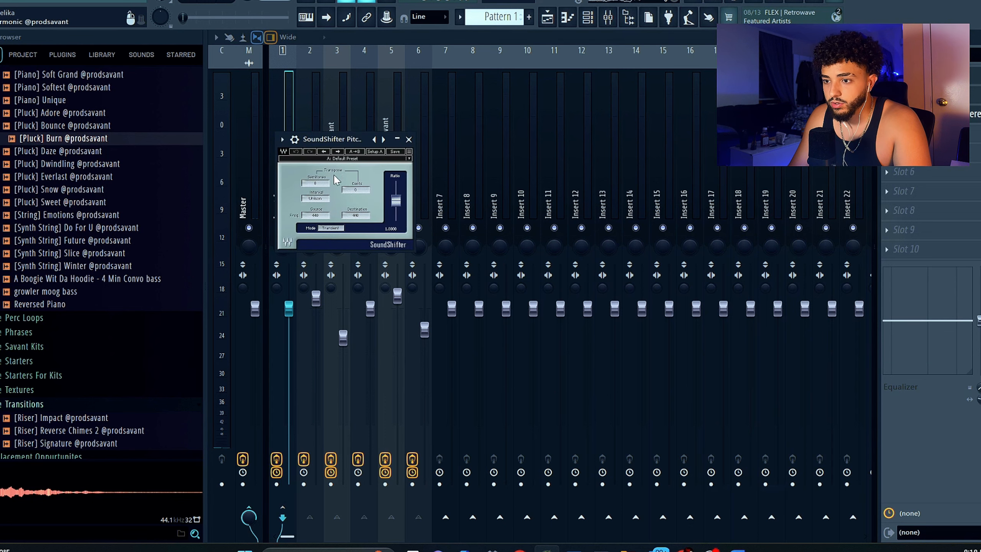
click(409, 139)
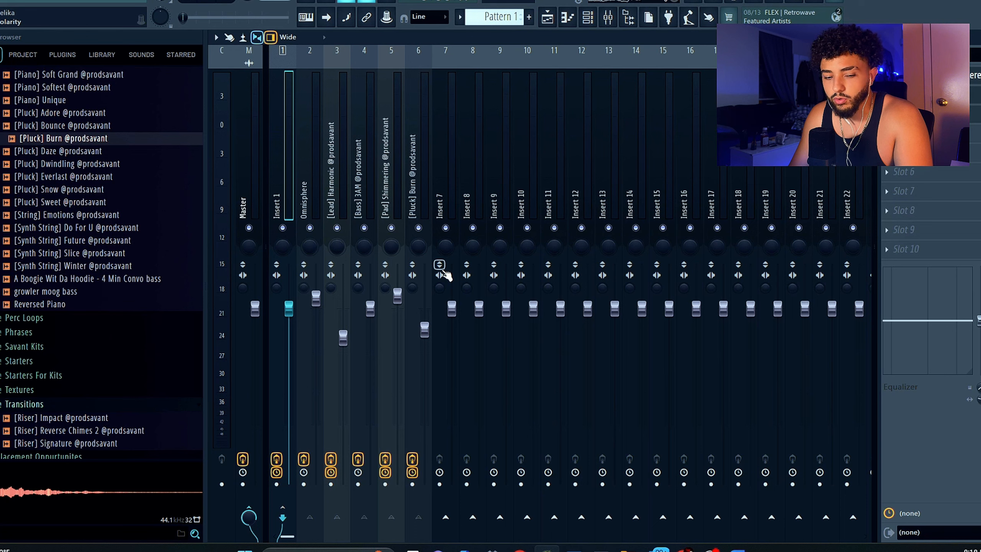
click(927, 76)
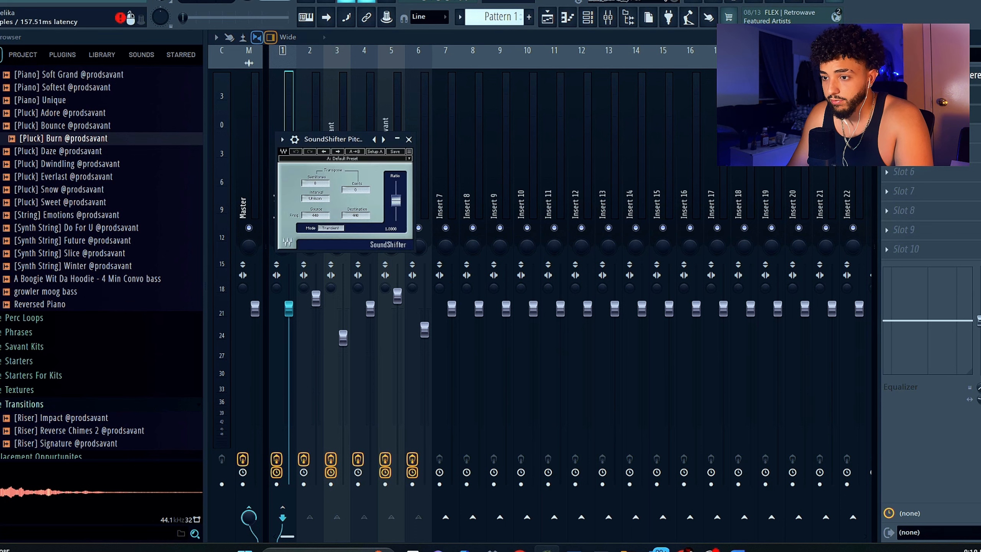
drag(321, 144, 478, 142)
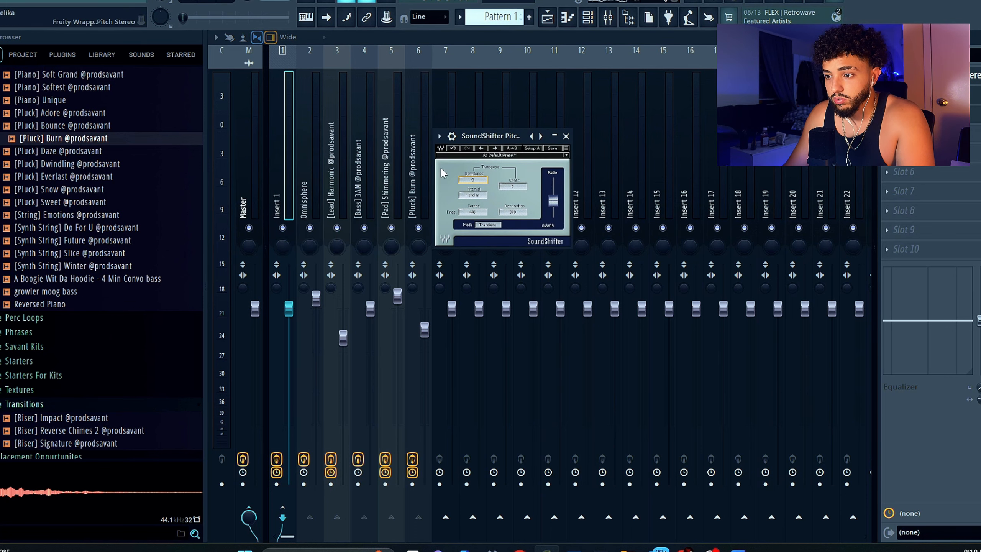
click(307, 181)
click(291, 181)
Step: Play the loop while reviewing the mixer tracks, the channel rack, and the SoundShifter and RC-20 settings on Insert 1
key(space)
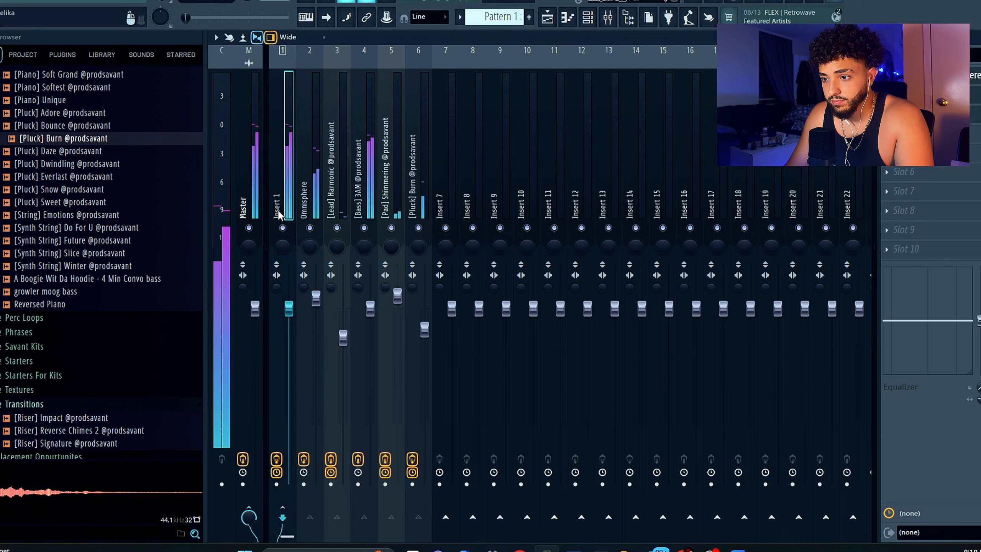
click(434, 194)
click(421, 193)
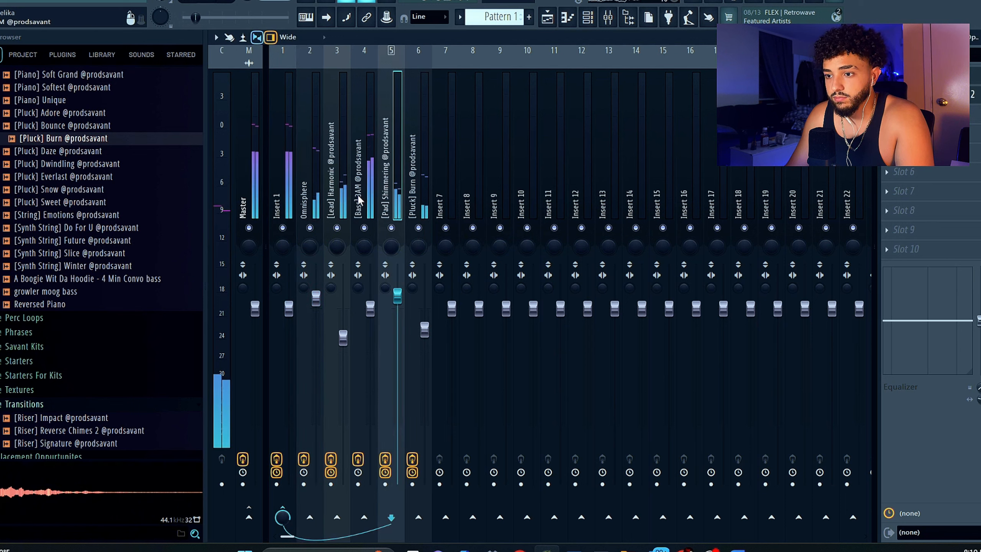
click(337, 178)
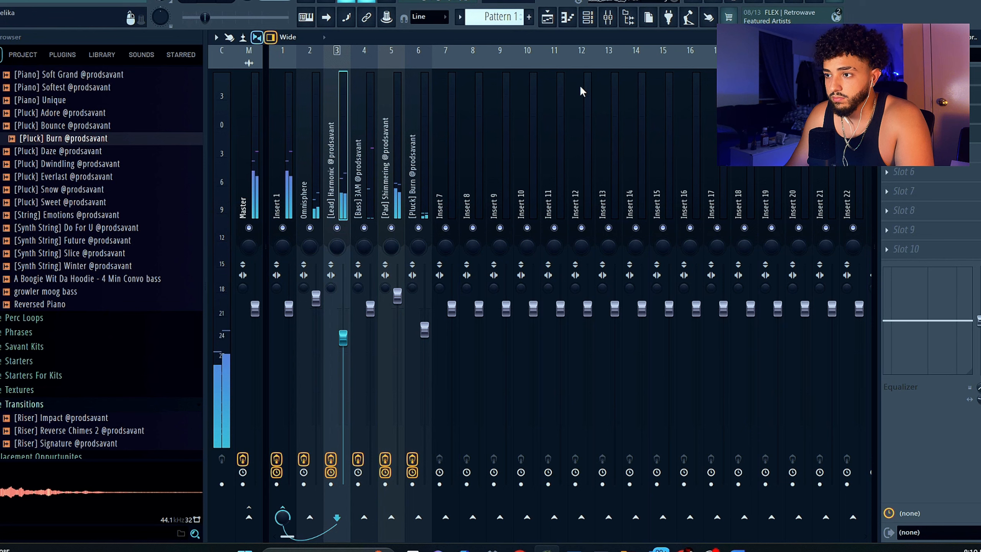
click(587, 17)
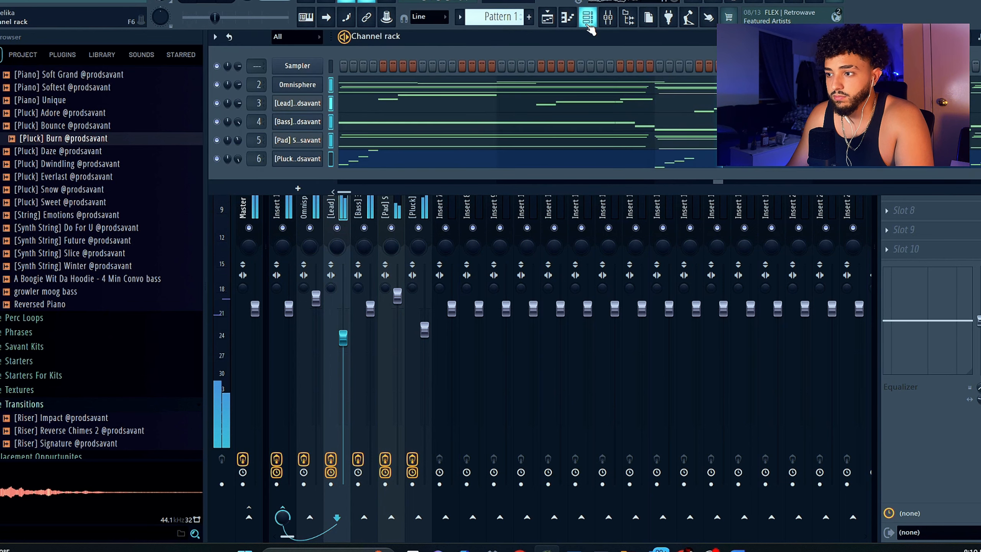
key(F6)
click(278, 157)
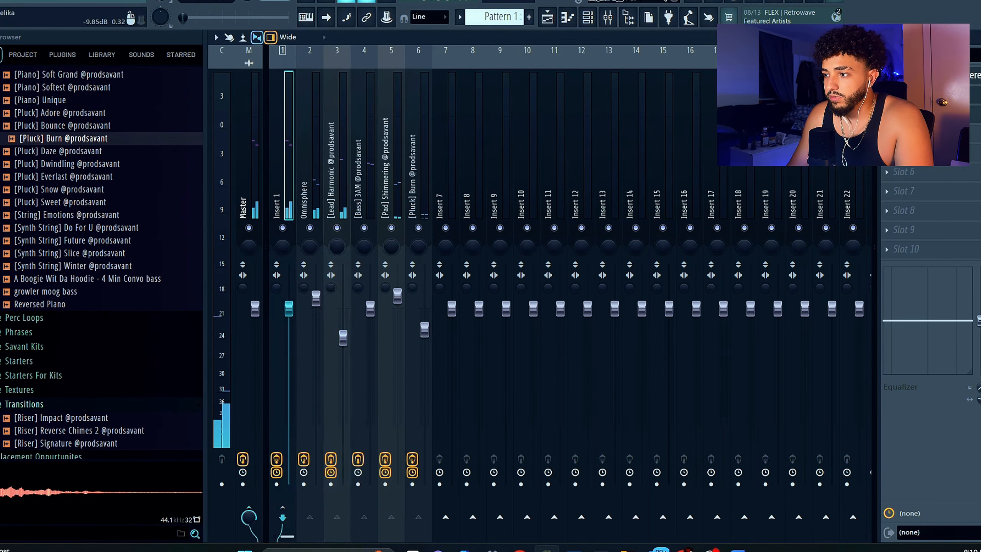
click(923, 75)
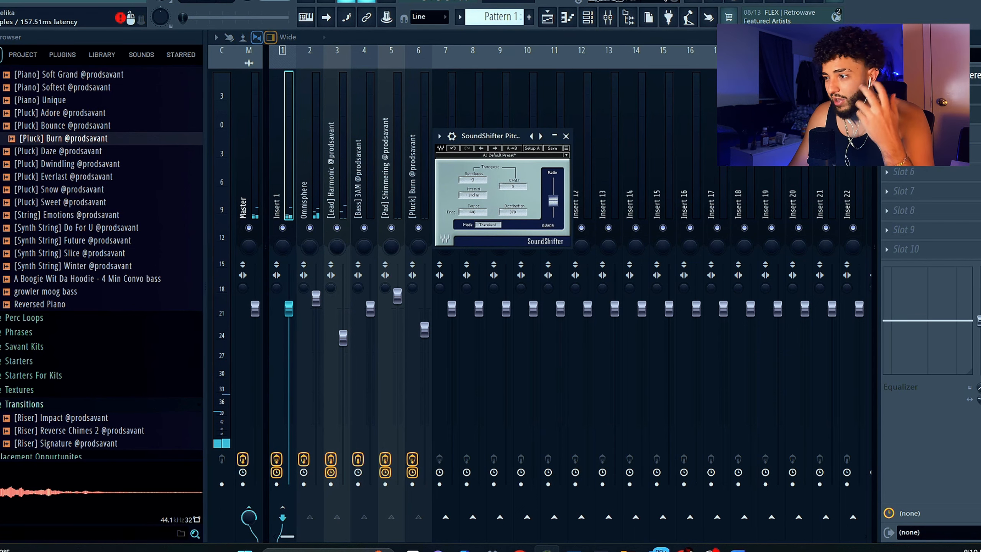
click(923, 94)
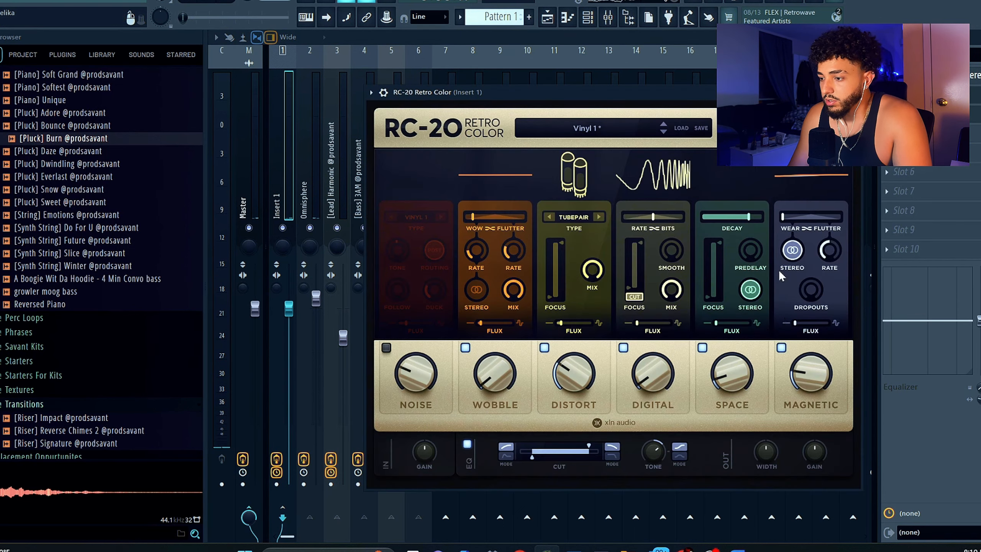
click(312, 175)
Step: Review the channel rack and the playlist arrangement of Pattern 1 with the vocal loop clips
click(585, 24)
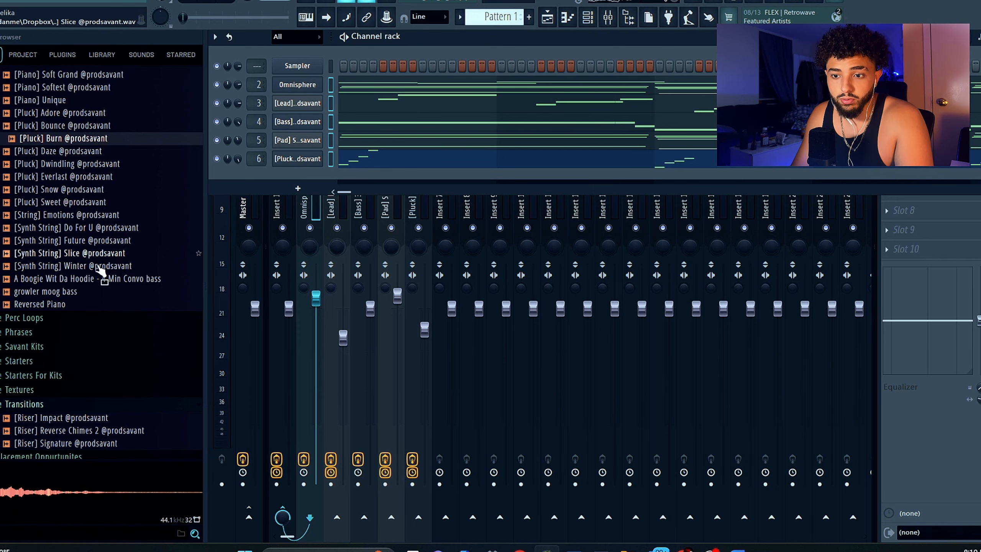
scroll(38, 300, up, 2)
scroll(39, 301, up, 10)
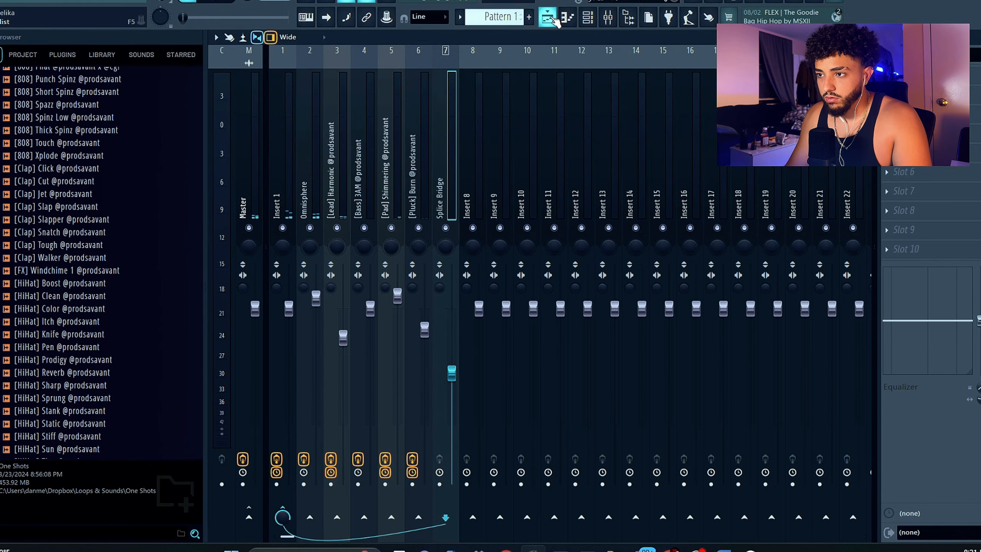
click(547, 17)
scroll(389, 226, up, 4)
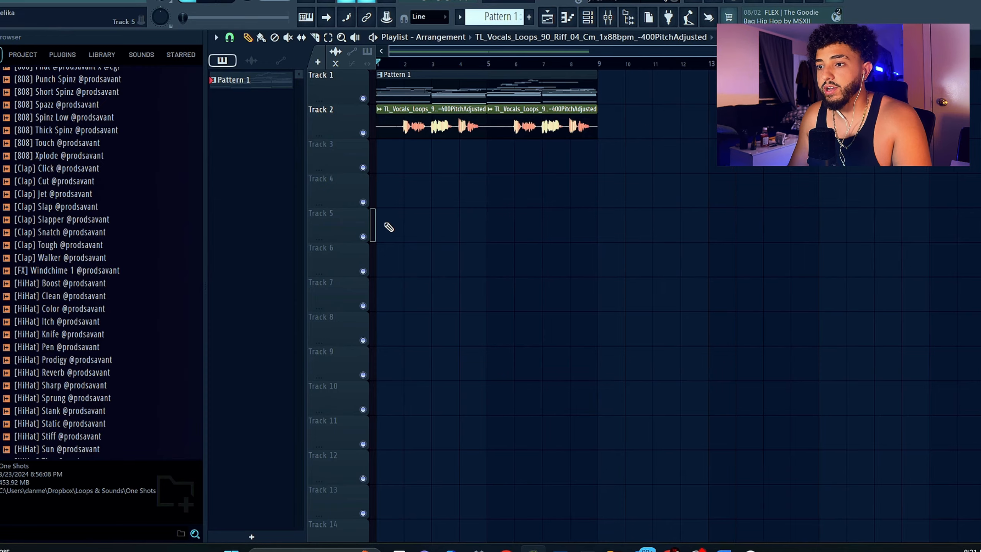
Step: Add ValhallaVintageVerb to the Splice Bridge track at about 26.6% mix and lower the track's level
click(608, 19)
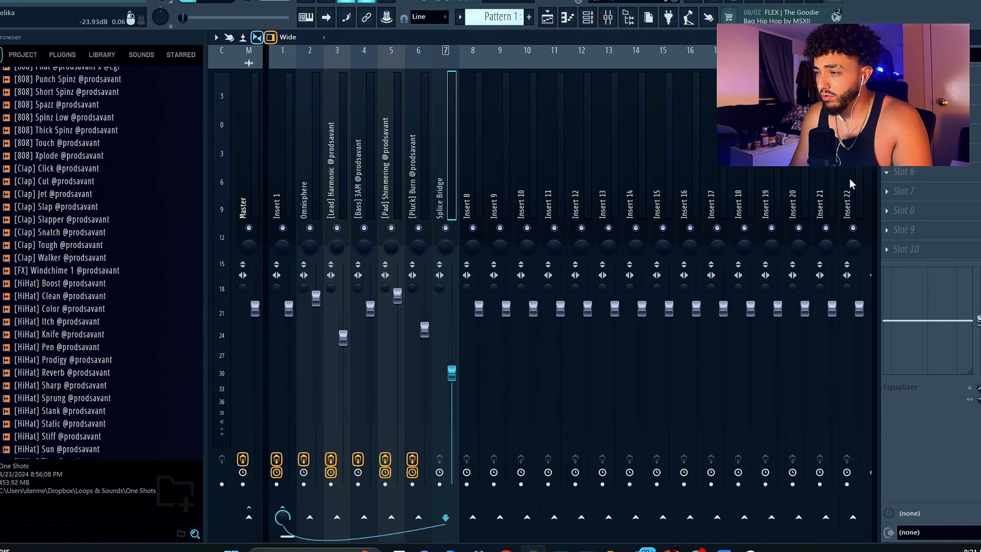
click(886, 75)
mouse_move(898, 90)
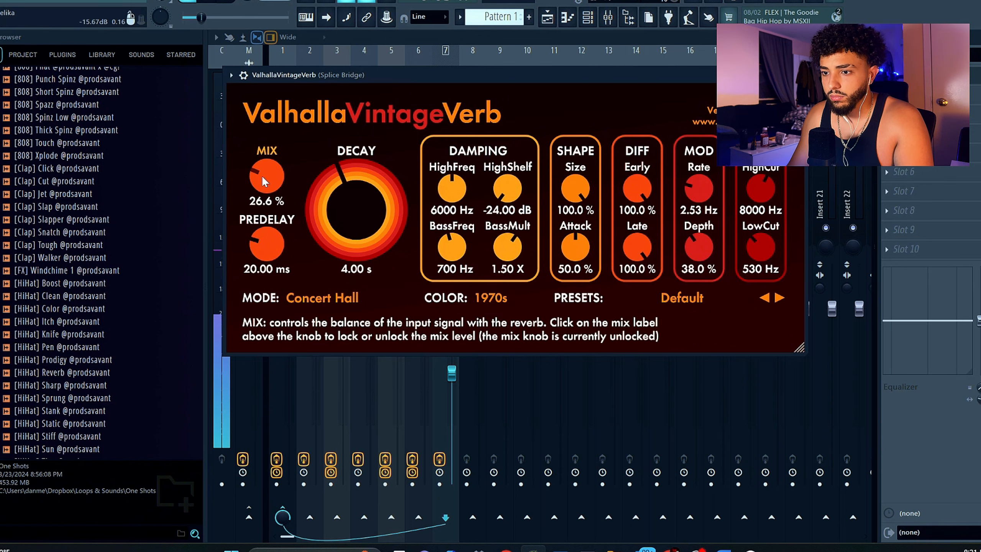
drag(451, 375, 452, 402)
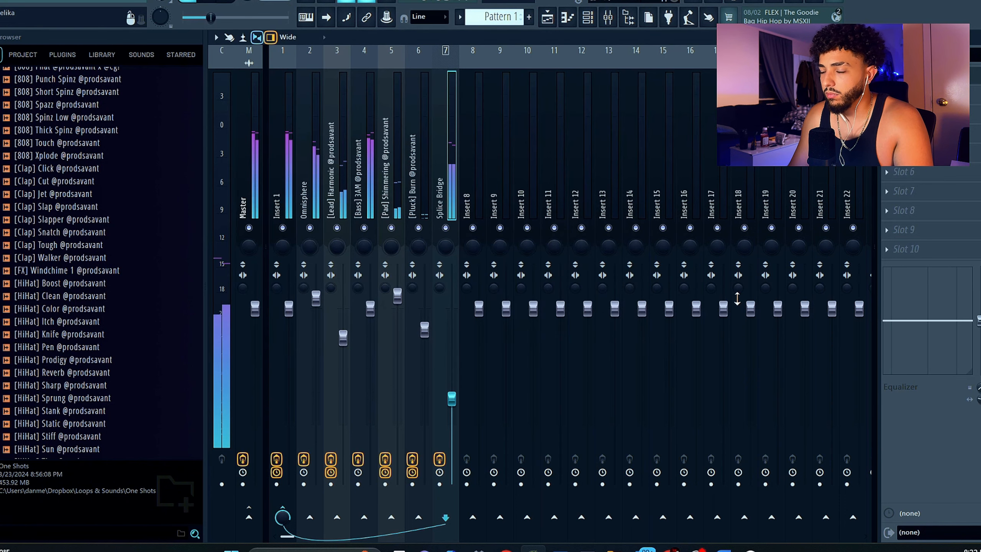
drag(452, 399, 452, 408)
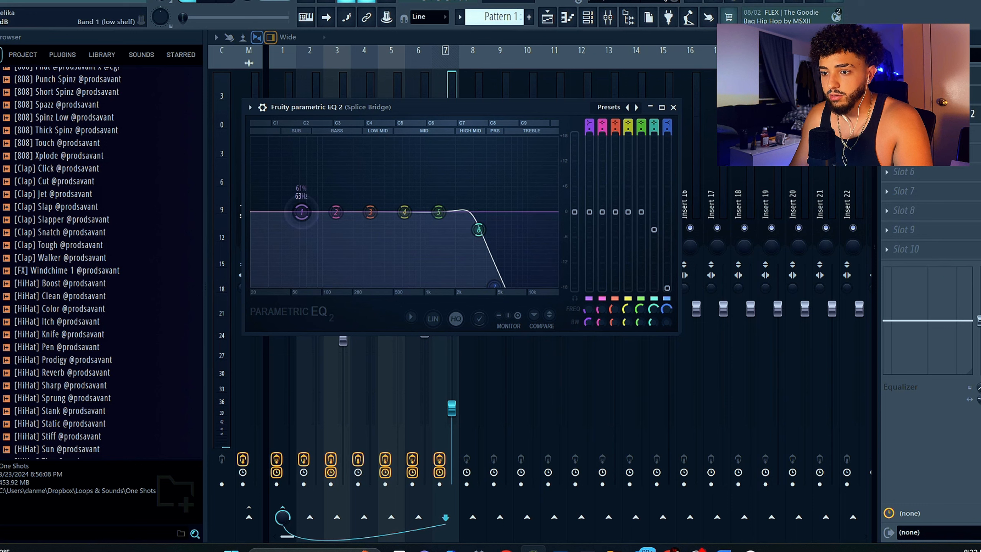
Step: Shape the Splice Bridge track in Fruity Parametric EQ 2 with a band 1 low cut at about 359 Hz and a band 3 dip
drag(302, 212, 377, 287)
scroll(378, 286, down, 6)
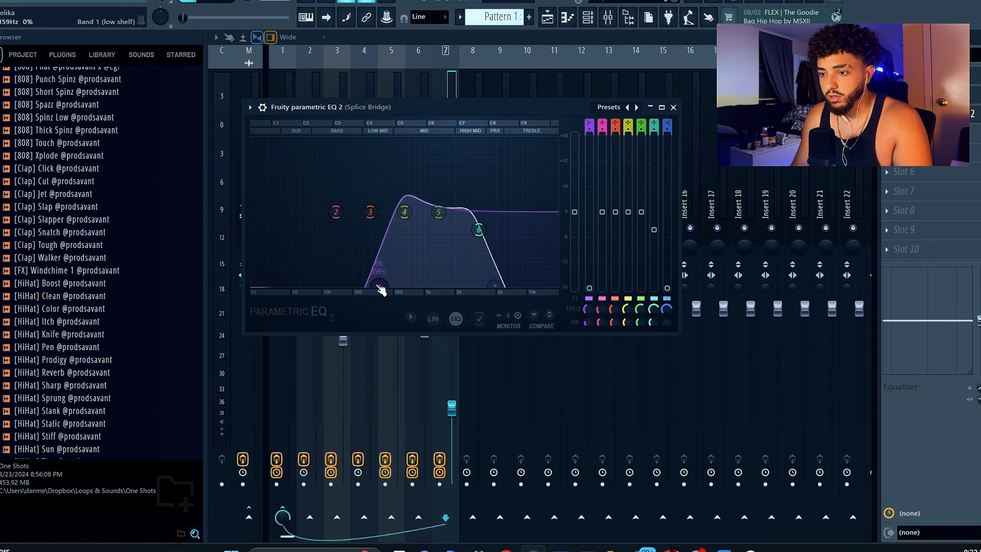
drag(370, 212, 376, 237)
click(673, 107)
Step: Raise the Splice Bridge track's level slightly and add Fruity Flanger to its effect chain
drag(452, 408, 451, 401)
click(887, 133)
mouse_move(898, 158)
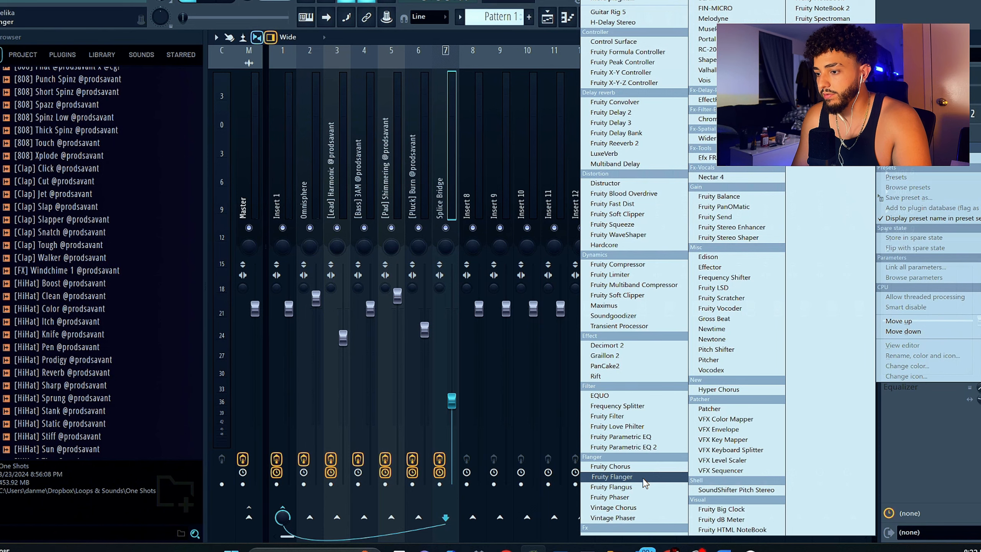
click(644, 497)
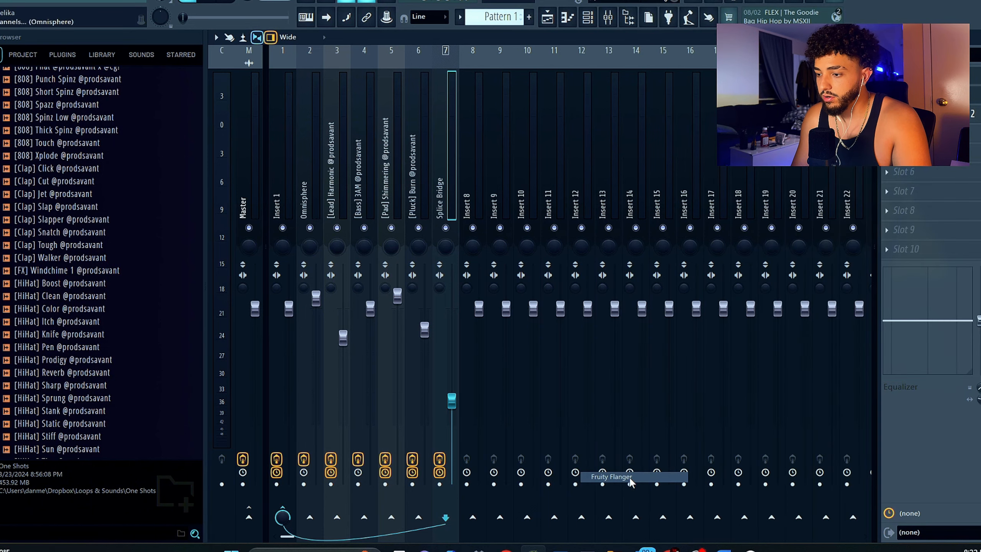
key(Escape)
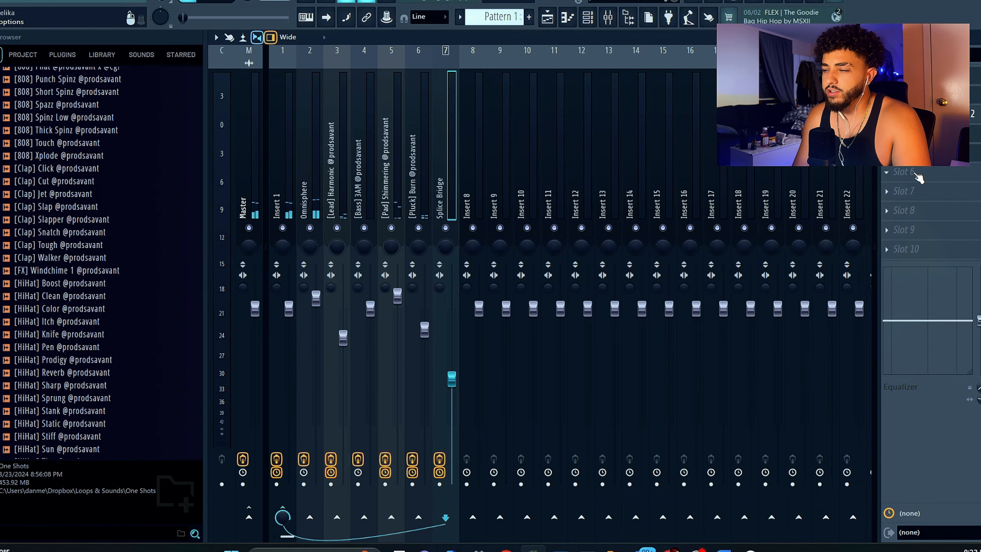
click(917, 175)
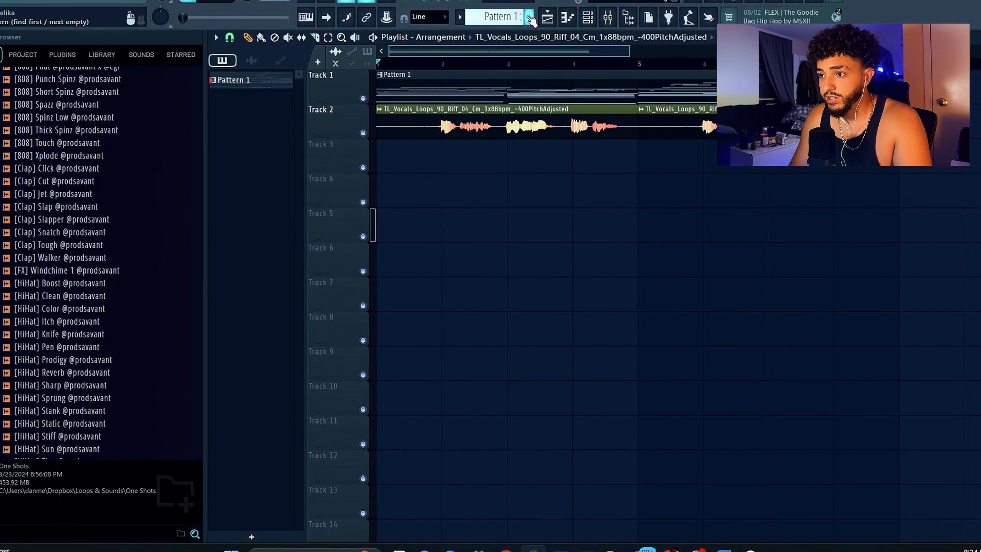
Step: Create Pattern 2 and place it at the start of Track 3 in the playlist
click(531, 18)
click(543, 33)
click(410, 166)
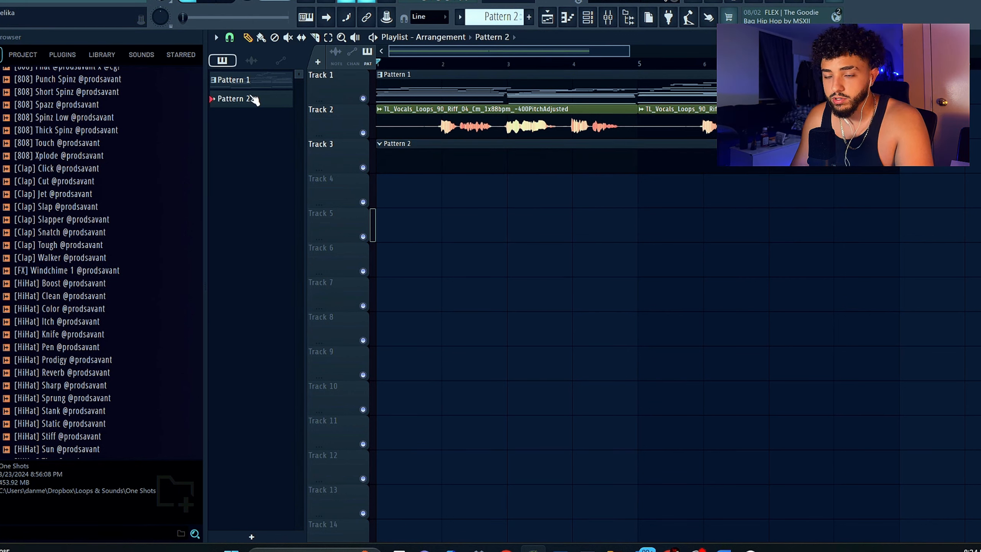
Step: Find [Snap] Room among the drum one-shots and add it to Pattern 2 with hits on steps 5 and 13
scroll(129, 283, up, 5)
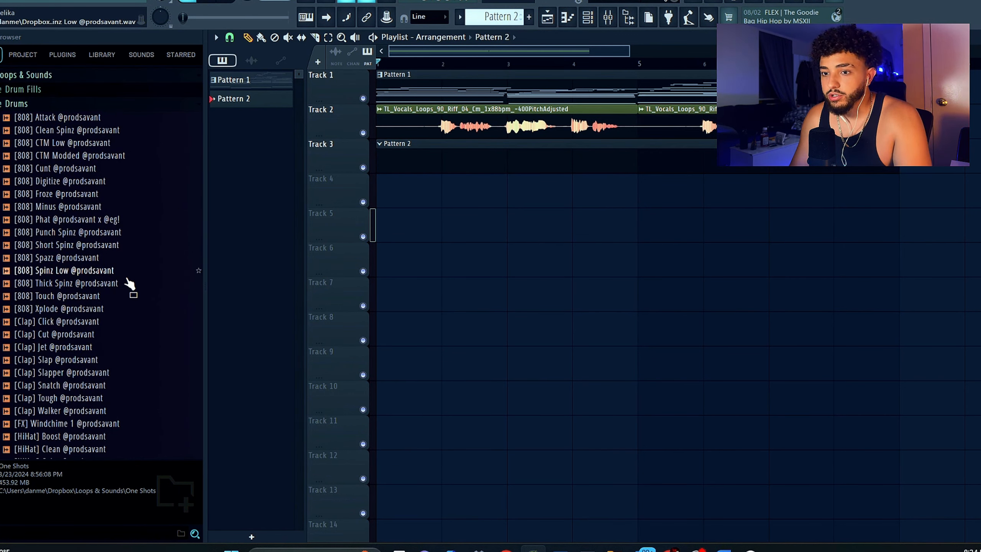
scroll(192, 232, down, 10)
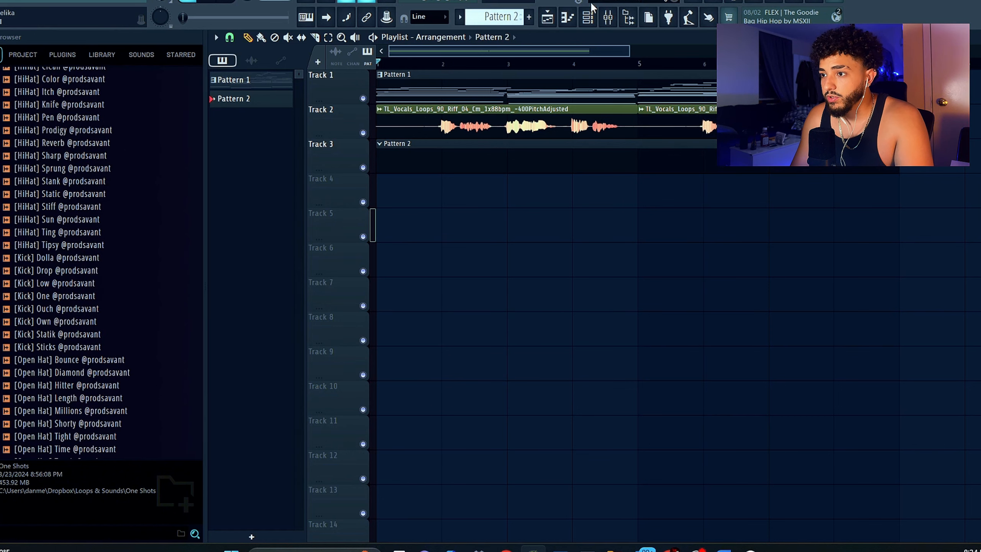
key(F6)
scroll(131, 192, down, 2)
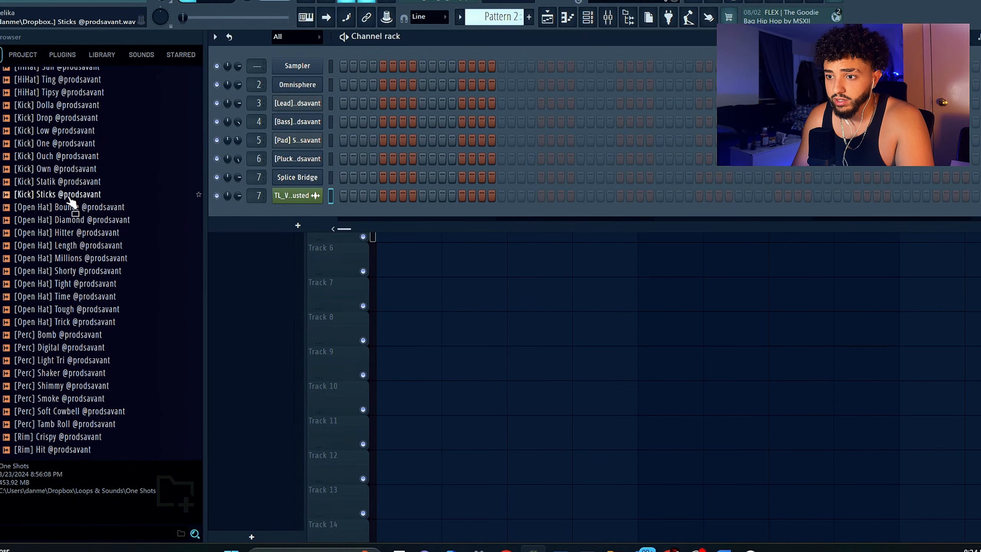
scroll(109, 197, up, 2)
scroll(108, 198, up, 5)
scroll(109, 197, down, 3)
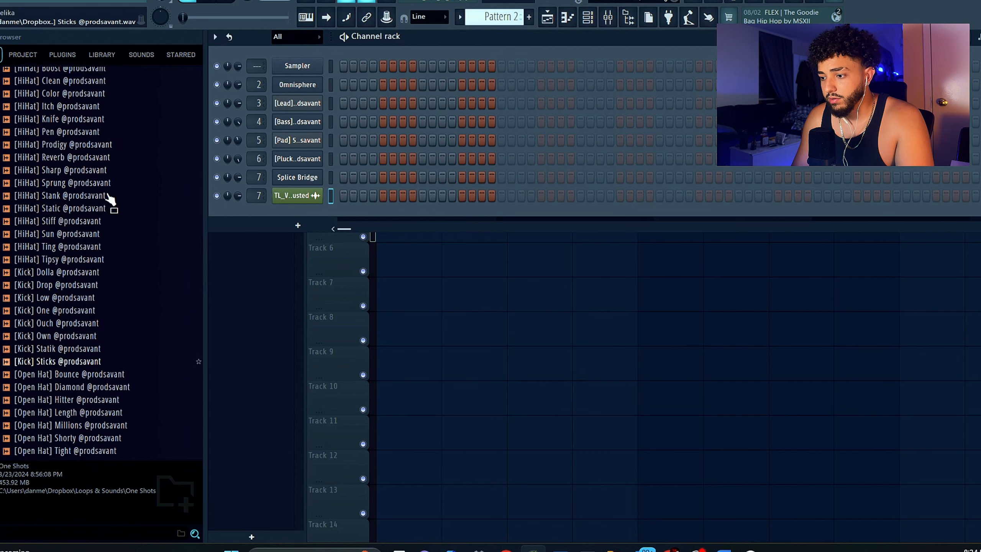
scroll(69, 190, up, 3)
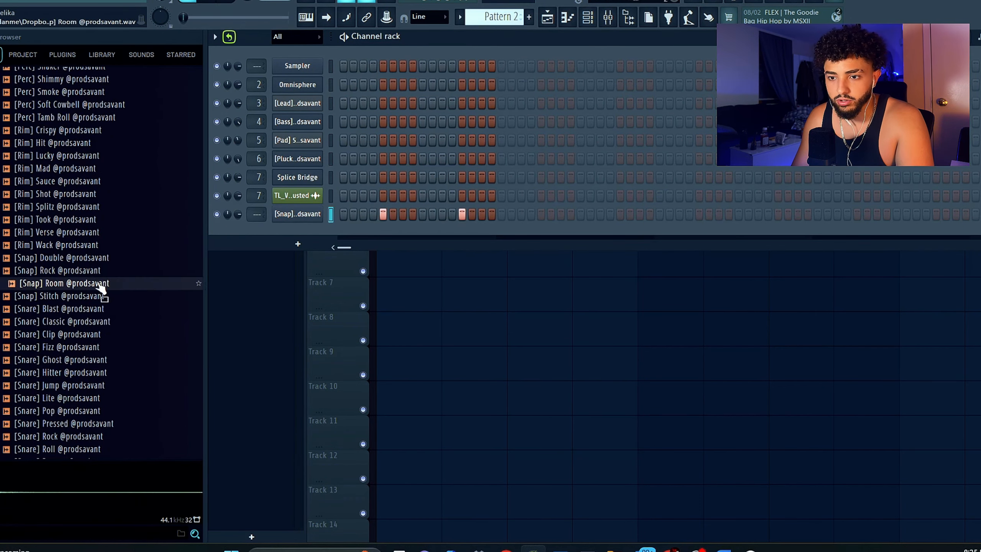
Step: Add [Kick] One to Pattern 2 with hits on steps 1, 8 and 15, and [Perc] Smoke with a hit on step 10
scroll(101, 285, up, 8)
drag(41, 305, 565, 225)
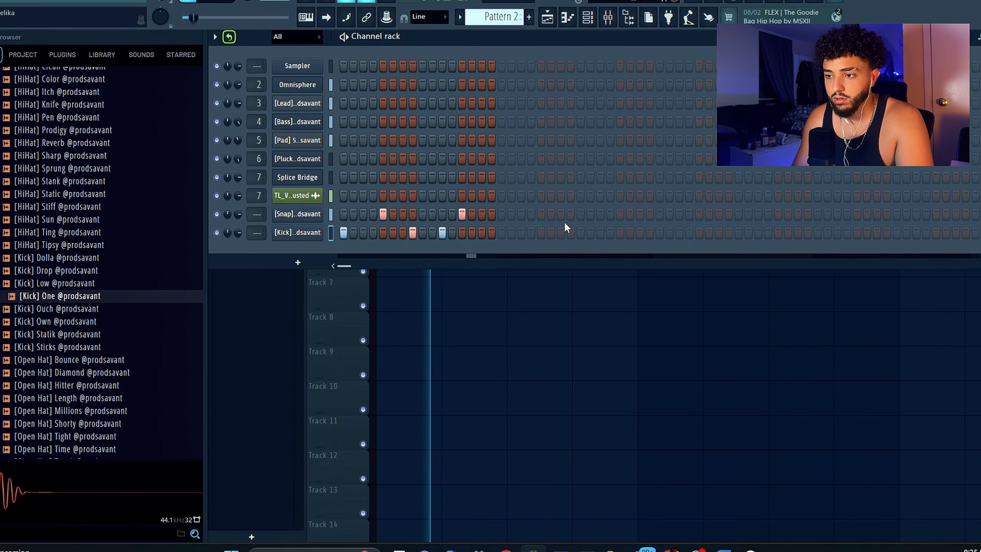
scroll(114, 328, up, 7)
scroll(48, 190, down, 16)
drag(48, 190, 440, 251)
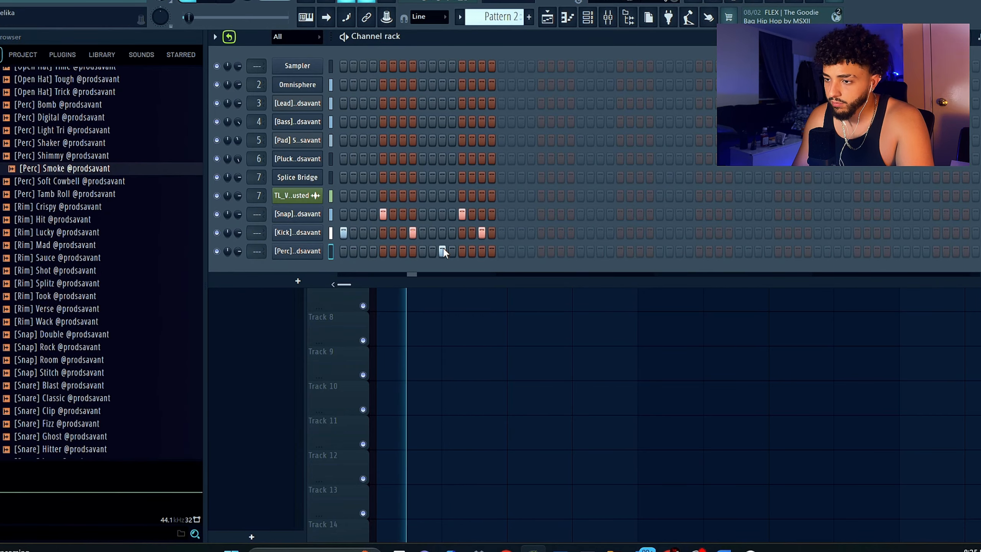
Step: Add [Tom] Deep to Pattern 2 with a hit on step 7 and adjust its channel volume slightly
scroll(65, 266, down, 8)
drag(64, 295, 474, 276)
click(403, 270)
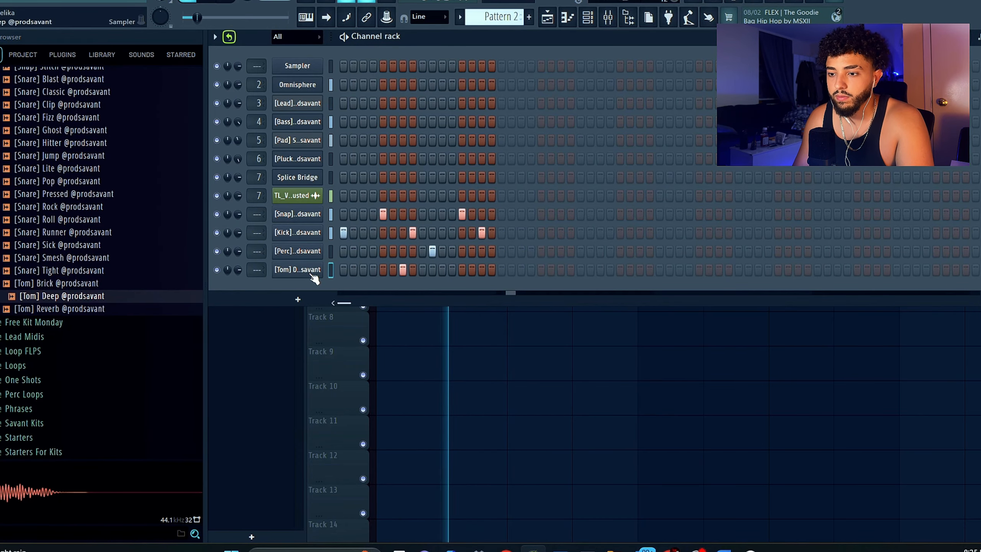
drag(238, 269, 238, 265)
Step: Add an open hat on step 15, replace [Open Hat] Tight with [Open Hat] Length, and lower its channel volume
scroll(88, 225, up, 14)
drag(70, 284, 462, 290)
click(481, 288)
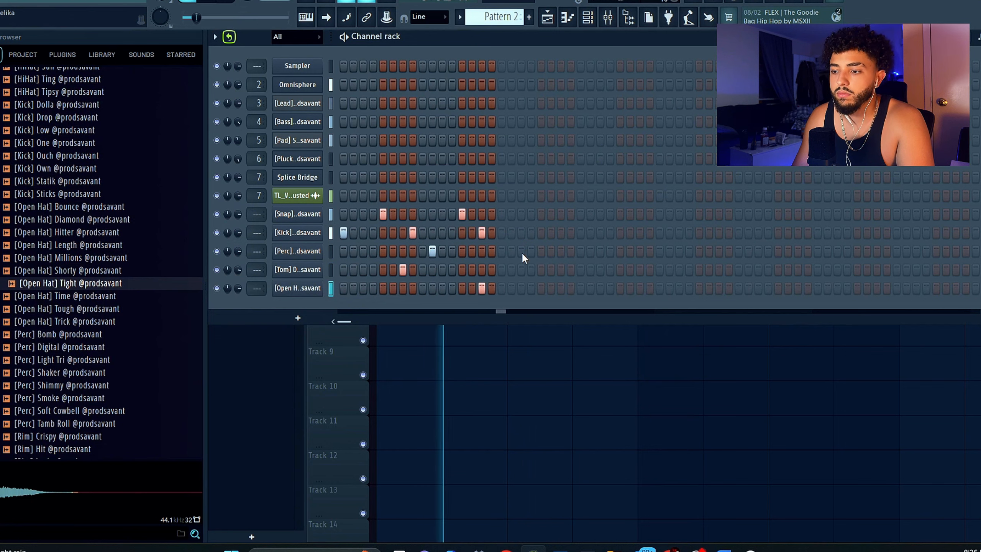
drag(105, 295, 425, 288)
drag(98, 244, 417, 288)
drag(238, 288, 237, 294)
click(298, 288)
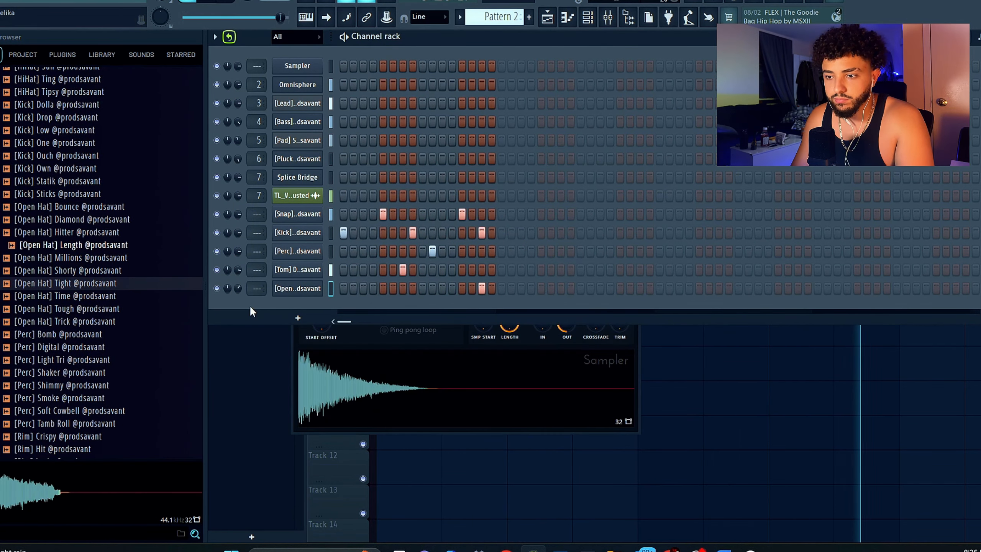
key(space)
Step: Link the snap, kick, perc, tom and open hat channels to mixer Insert 9
drag(332, 213, 331, 288)
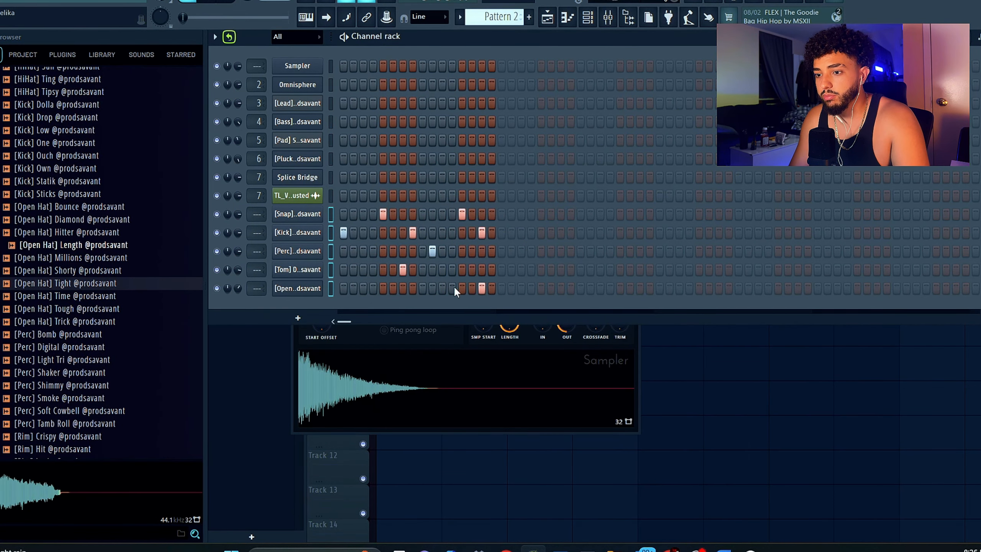
click(617, 19)
click(505, 173)
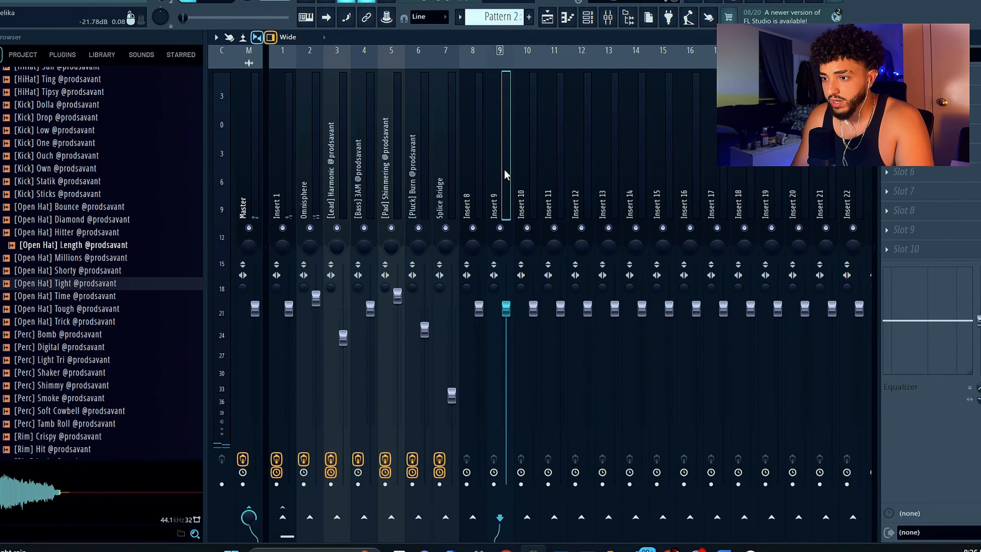
key(ctrl+l)
Step: Route the [Snap] Room mixer track to Insert 1 only and lower its level during playback
key(space)
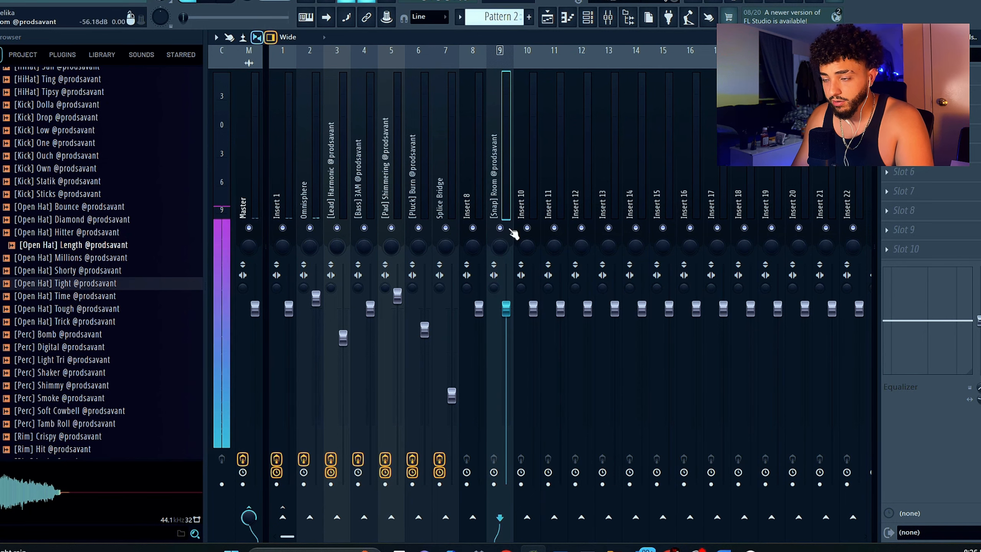
drag(506, 315, 507, 319)
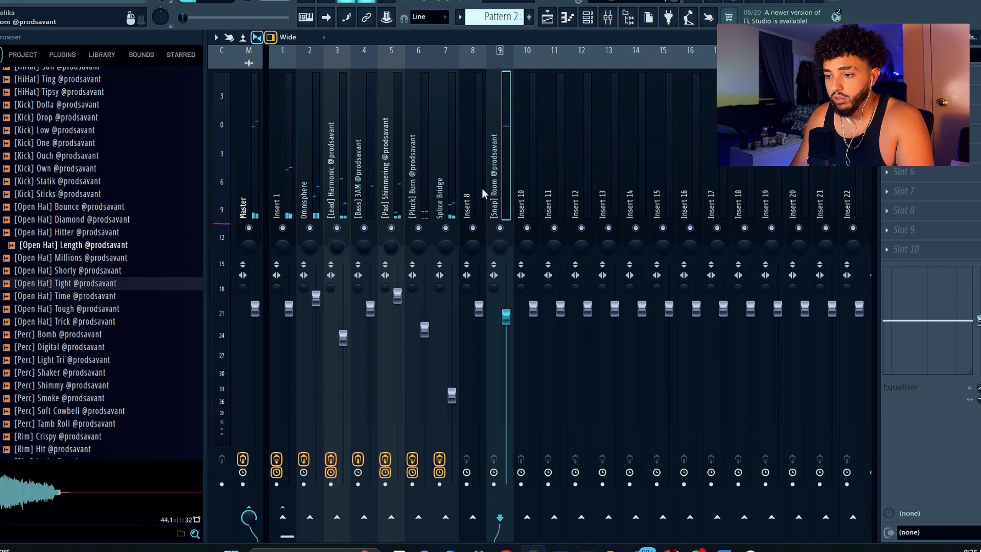
right_click(286, 519)
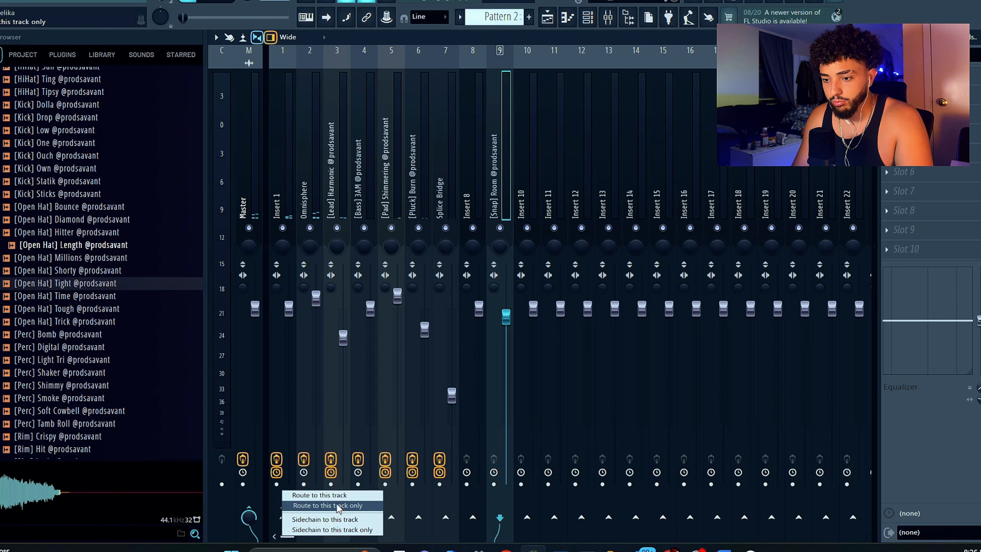
click(339, 506)
key(space)
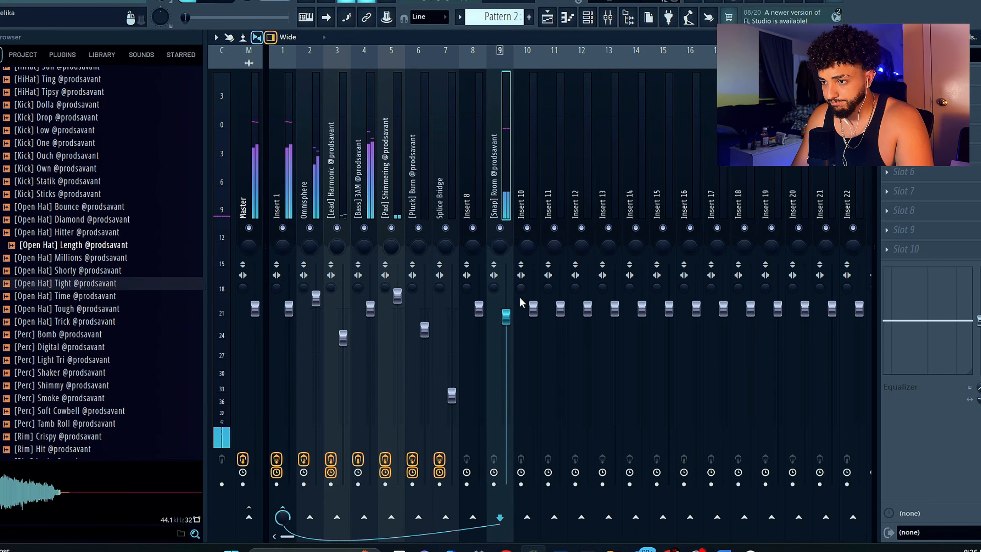
drag(515, 323, 513, 336)
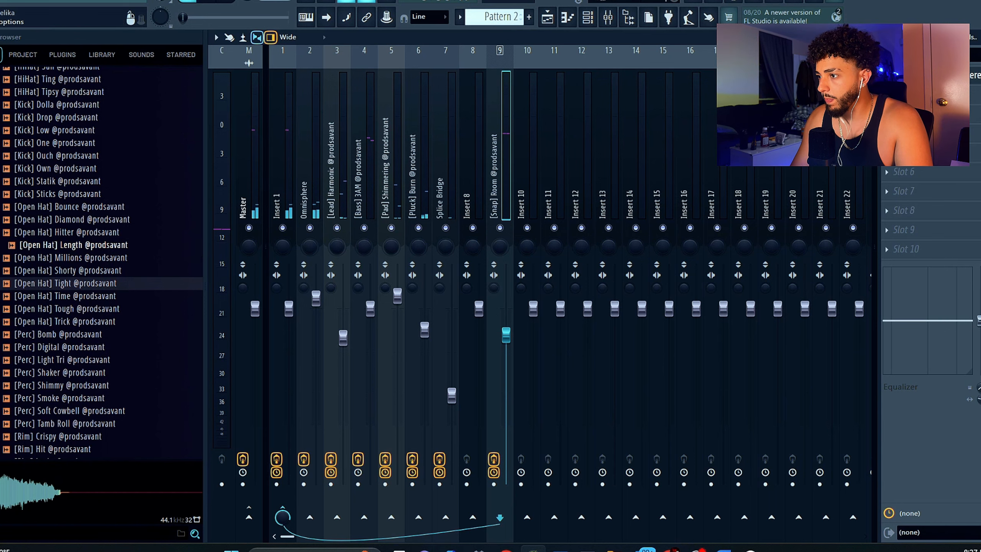
Step: Add Fruity Parametric EQ 2 to the [Snap] Room track with the 40Hz + 18kHz cut preset and move both cuts inward
click(622, 448)
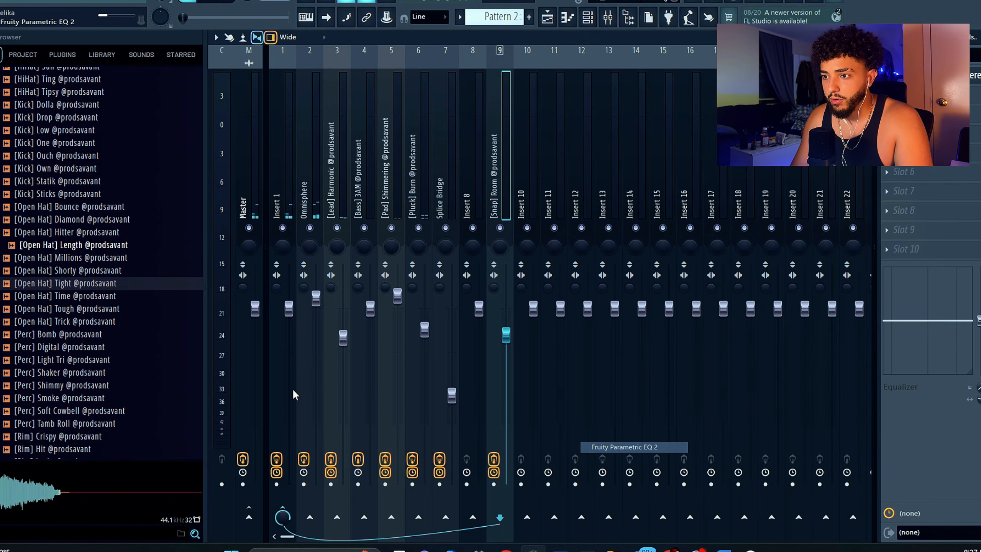
click(672, 139)
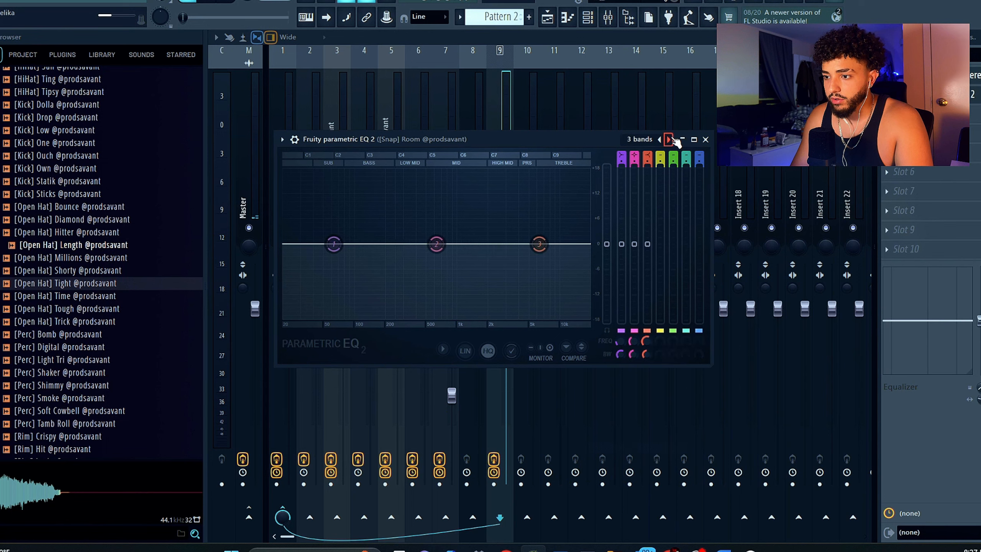
click(671, 139)
click(671, 139)
drag(303, 244, 354, 243)
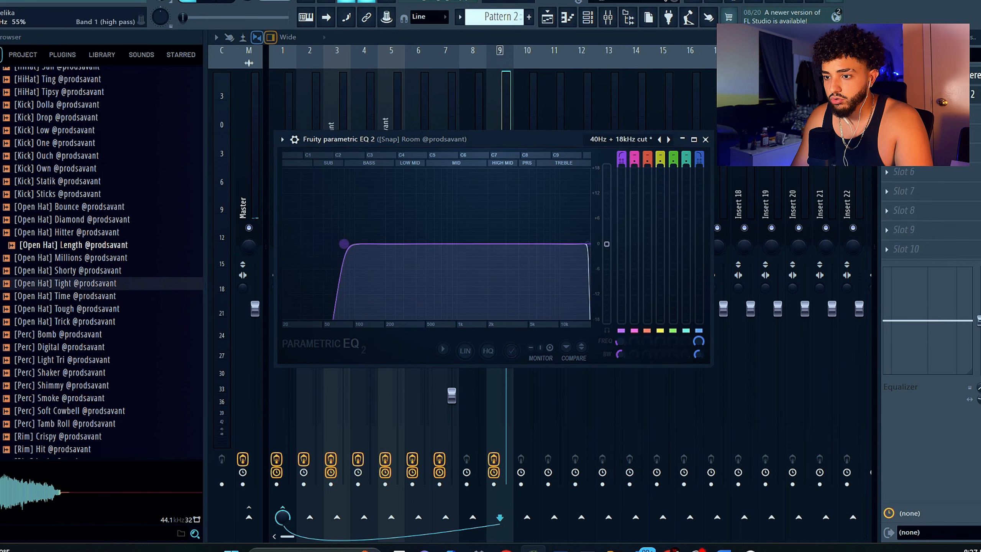
drag(588, 244, 512, 244)
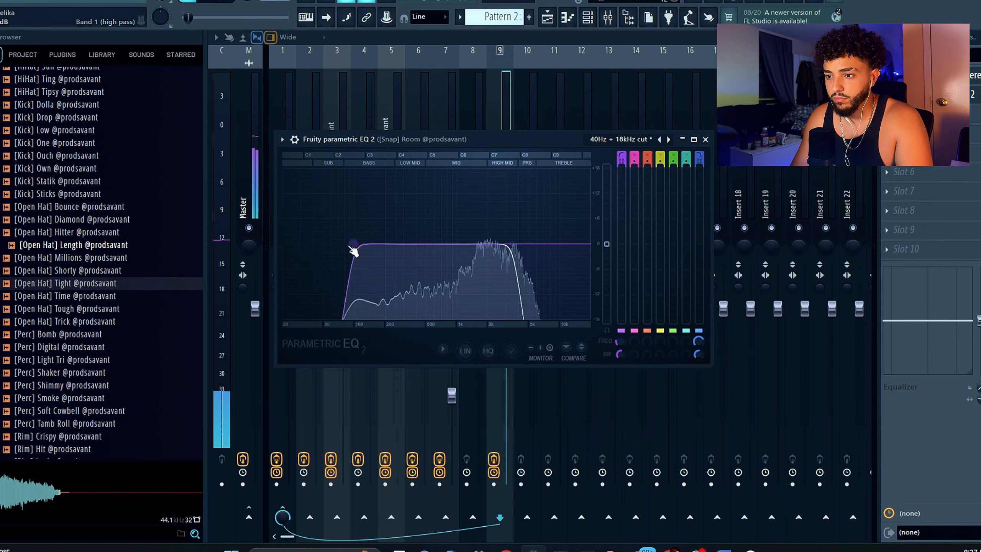
drag(354, 244, 366, 244)
drag(512, 243, 514, 243)
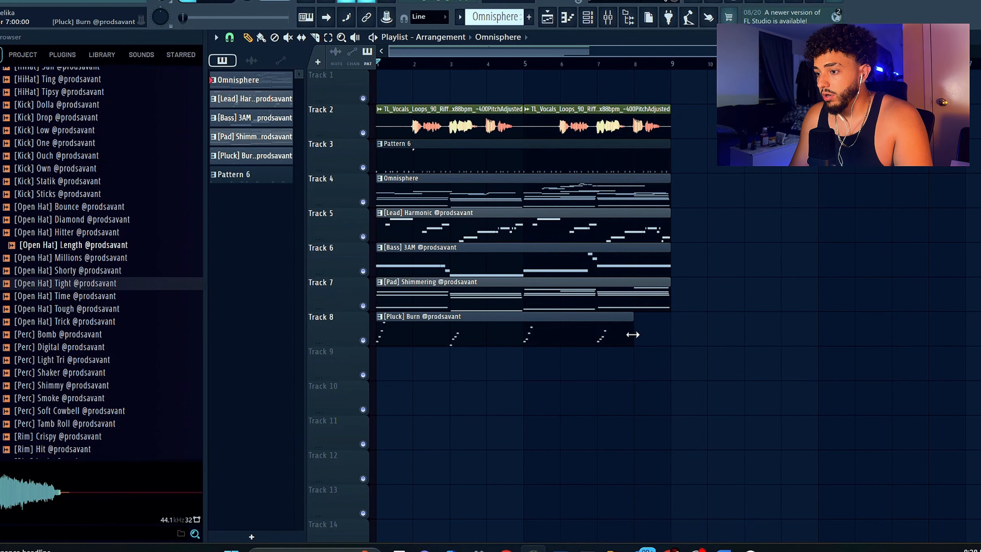
Step: Extend the [Pluck] Burn clip on Track 8 to bar 9
drag(632, 335, 678, 339)
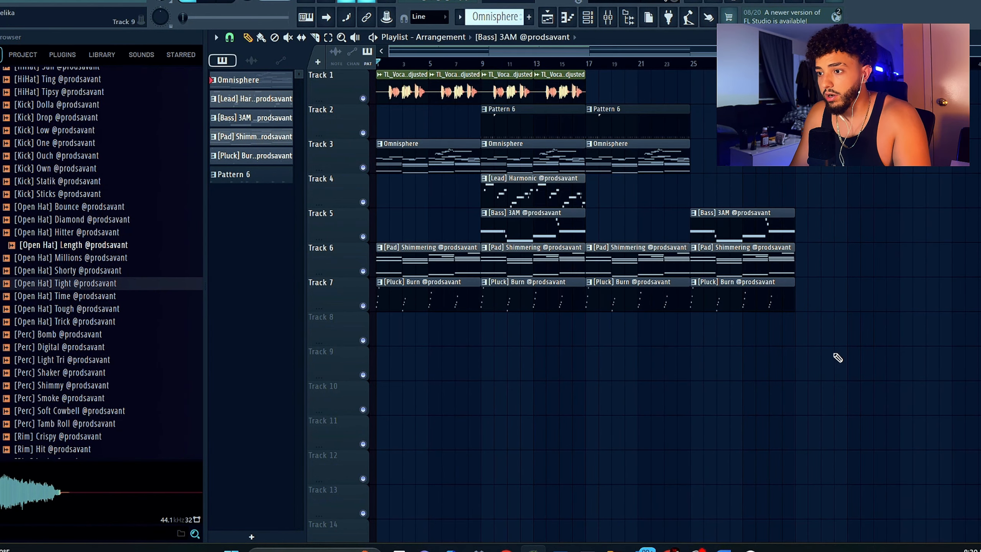
Step: Play the arrangement from the start and review the clips of its opening section, bars 1 to 8
drag(876, 359, 340, 78)
ctrl+click(830, 152)
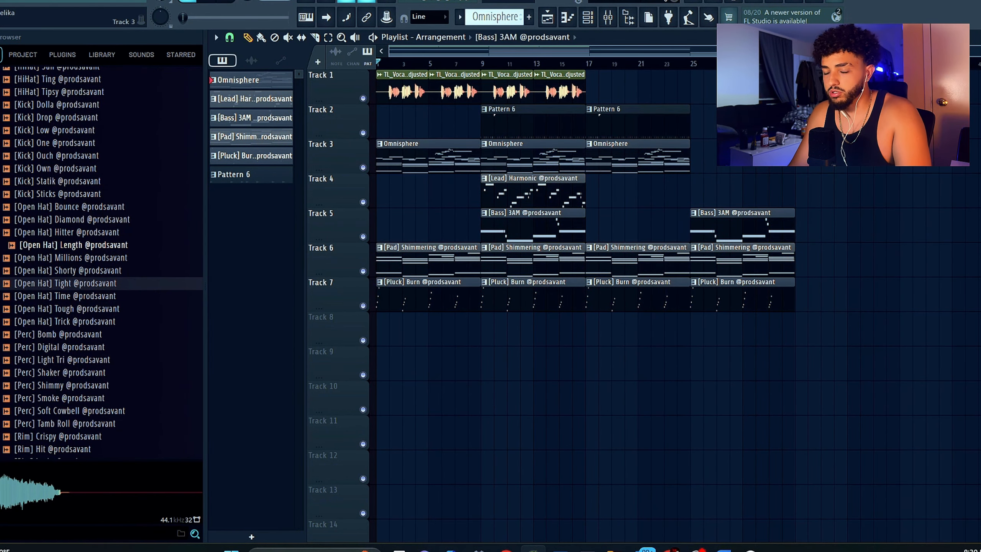
scroll(434, 153, down, 3)
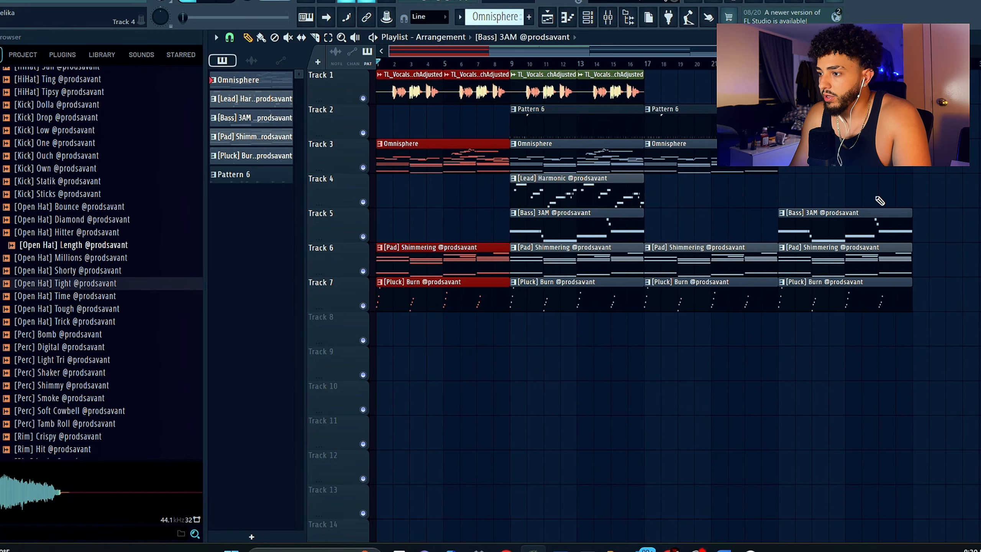
ctrl+click(880, 201)
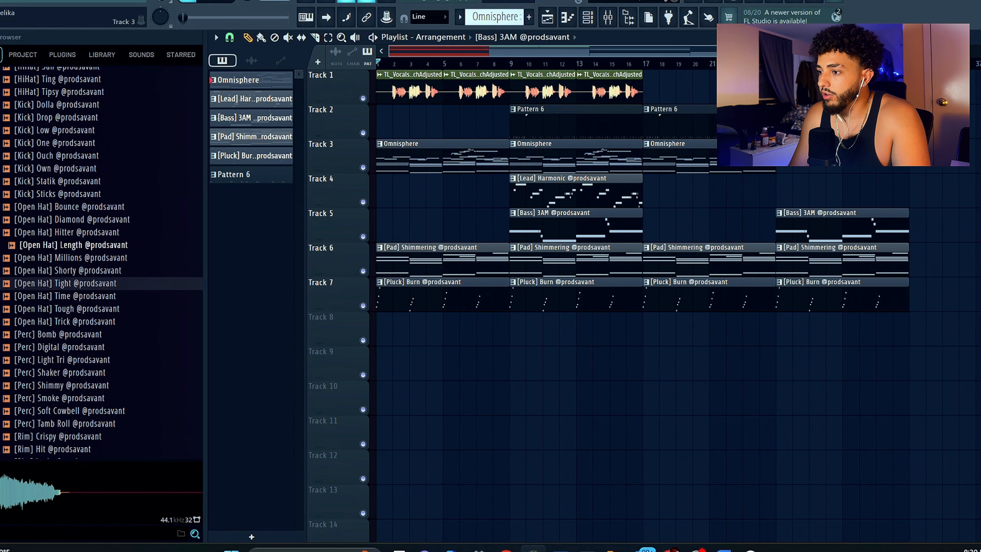
key(space)
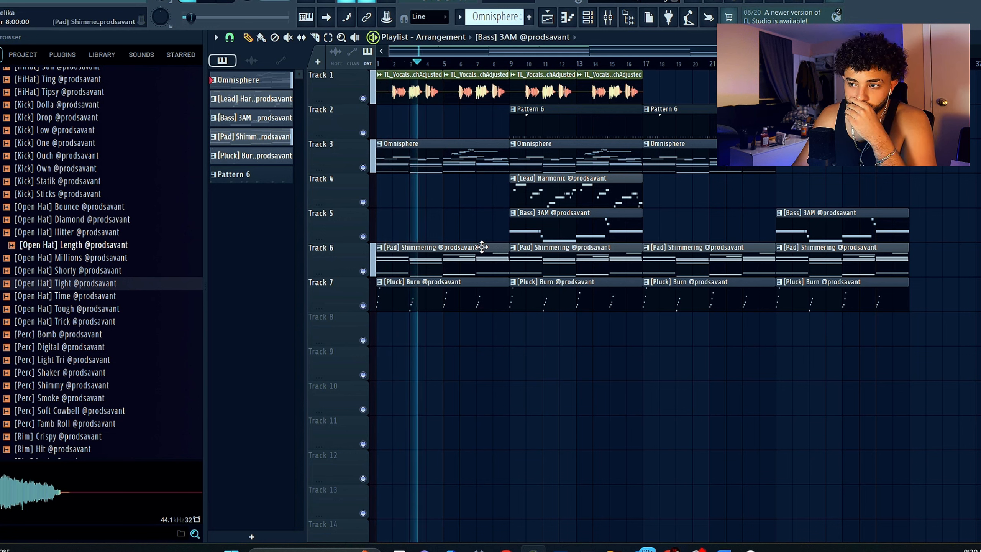
key(space)
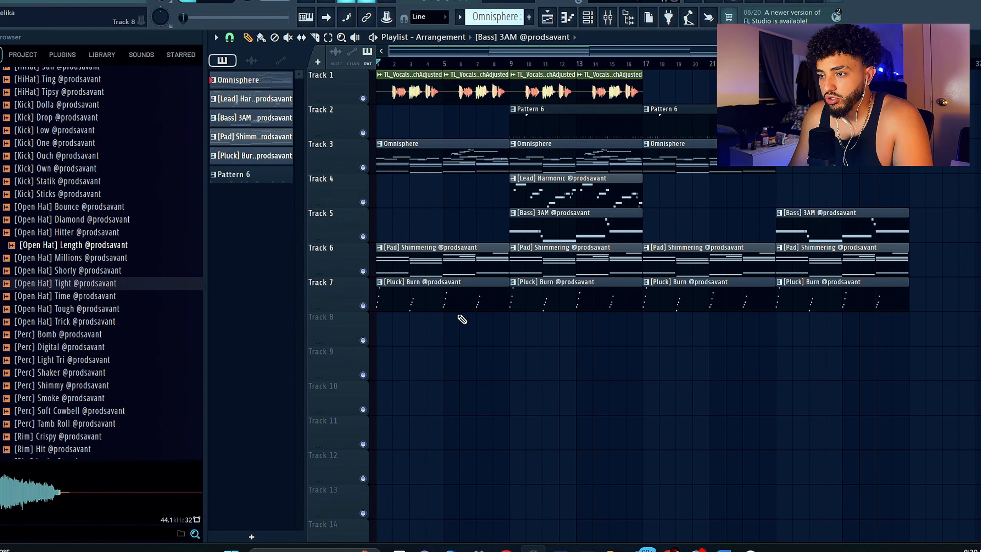
drag(468, 329, 377, 92)
right_click(437, 218)
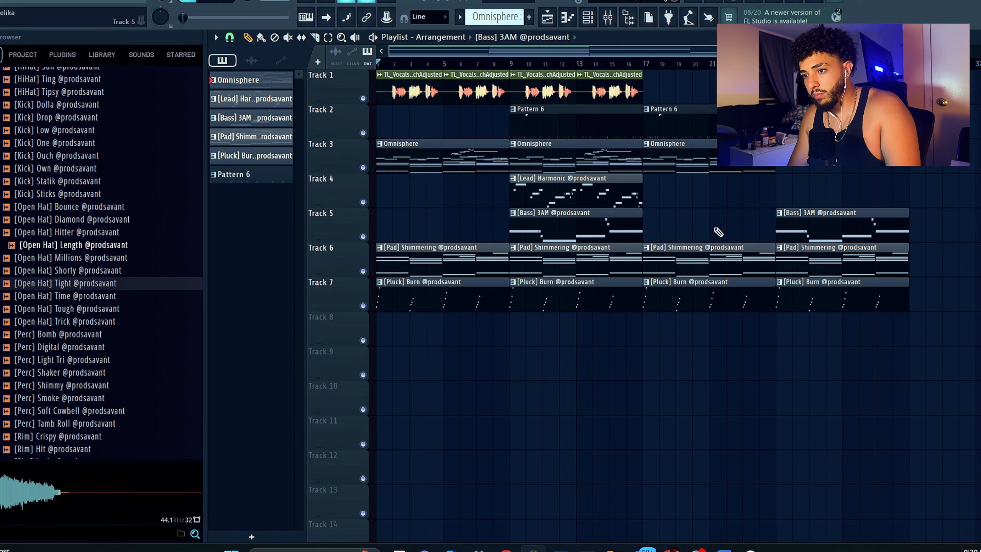
drag(402, 89, 488, 339)
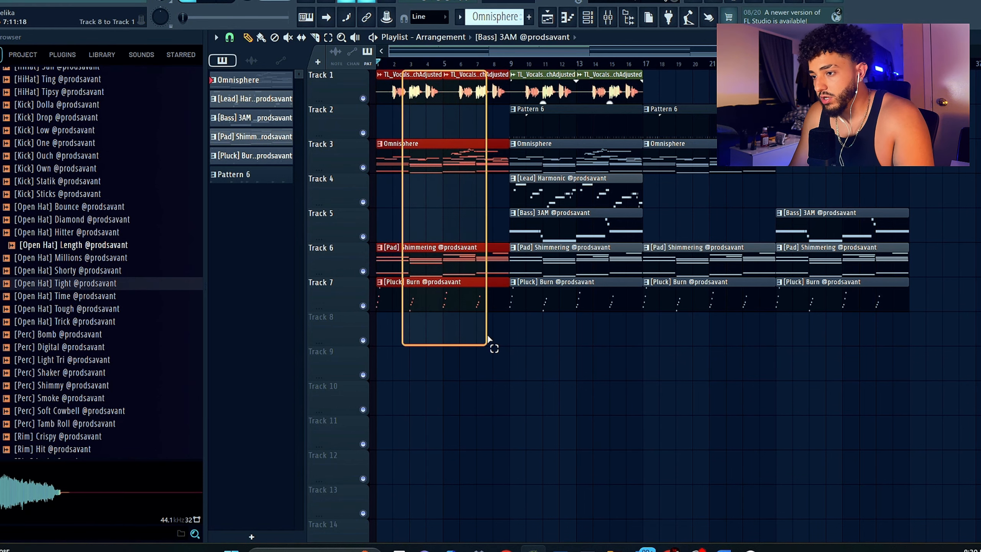
Step: Review the clips of the section starting at bar 9 and play the arrangement from there
drag(553, 344, 588, 98)
ctrl+click(554, 368)
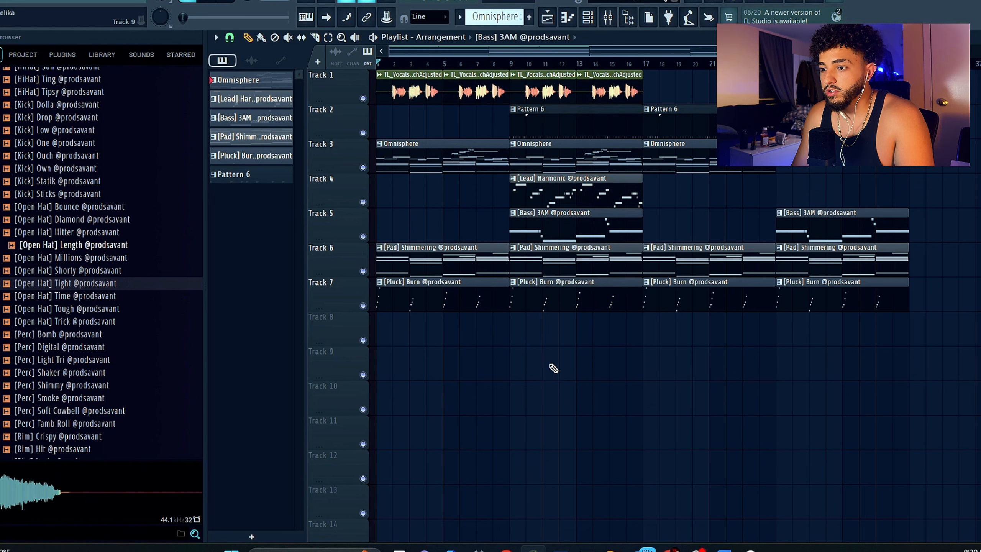
drag(533, 373, 608, 87)
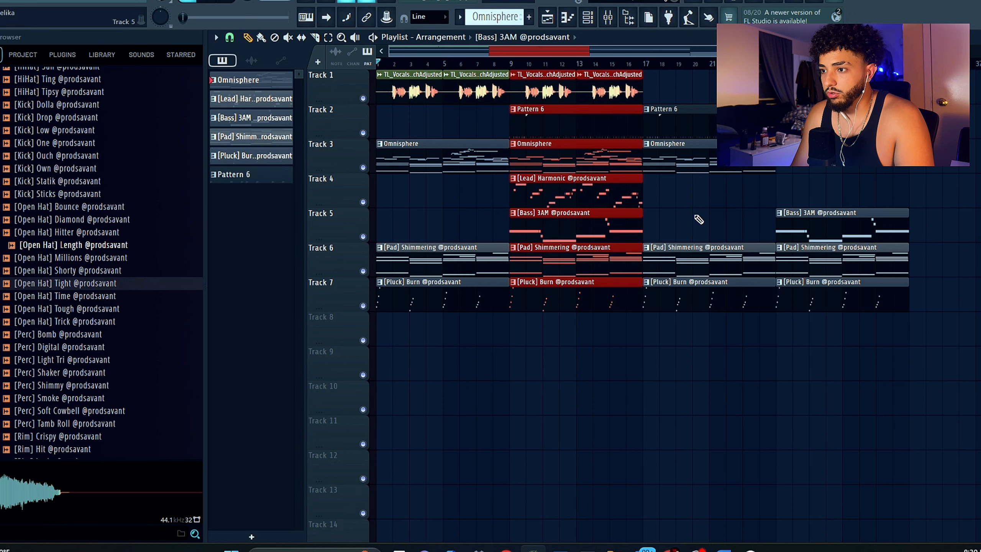
ctrl+click(695, 219)
scroll(635, 213, down, 2)
click(487, 64)
key(space)
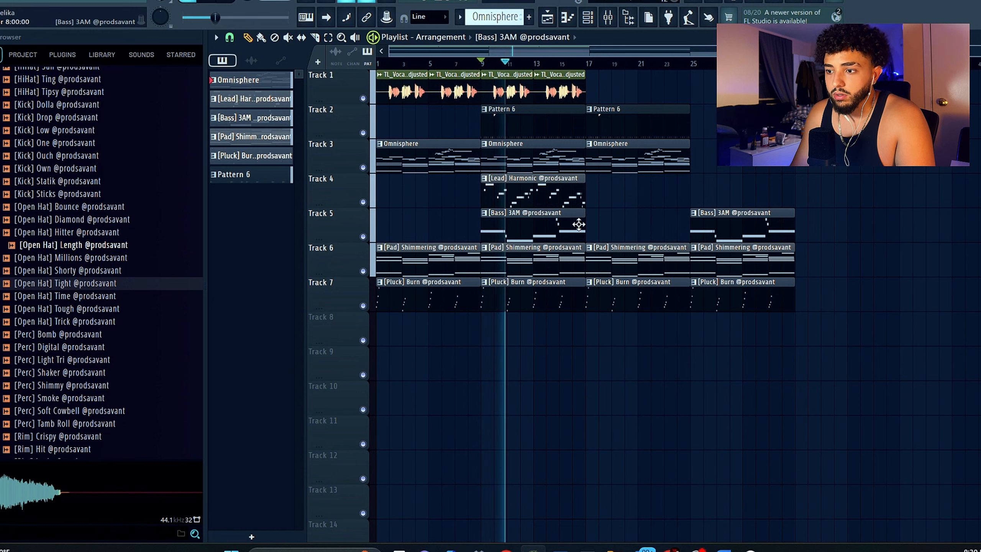
key(space)
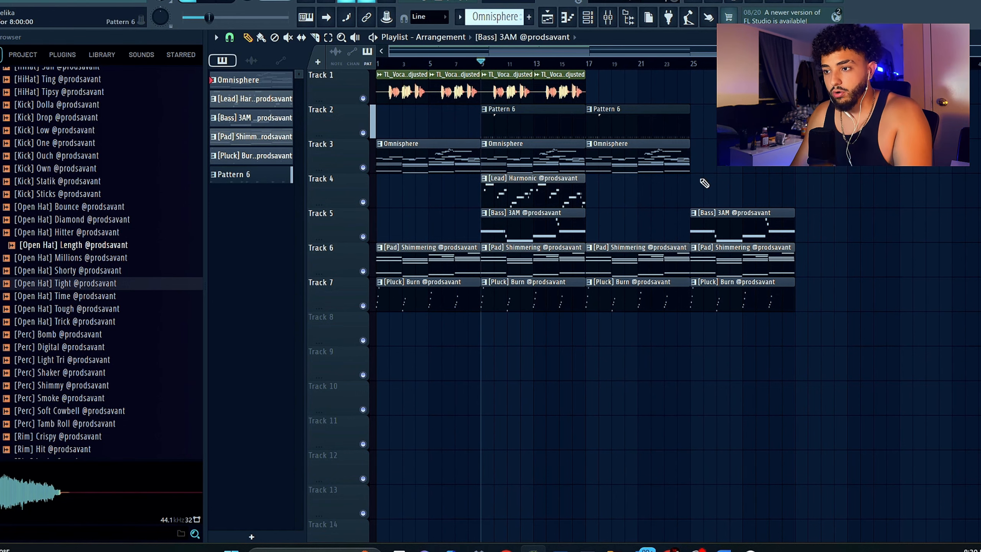
Step: Search the browser for "impact" and place [Riser] Impact on Track 8 at bar 7
click(70, 535)
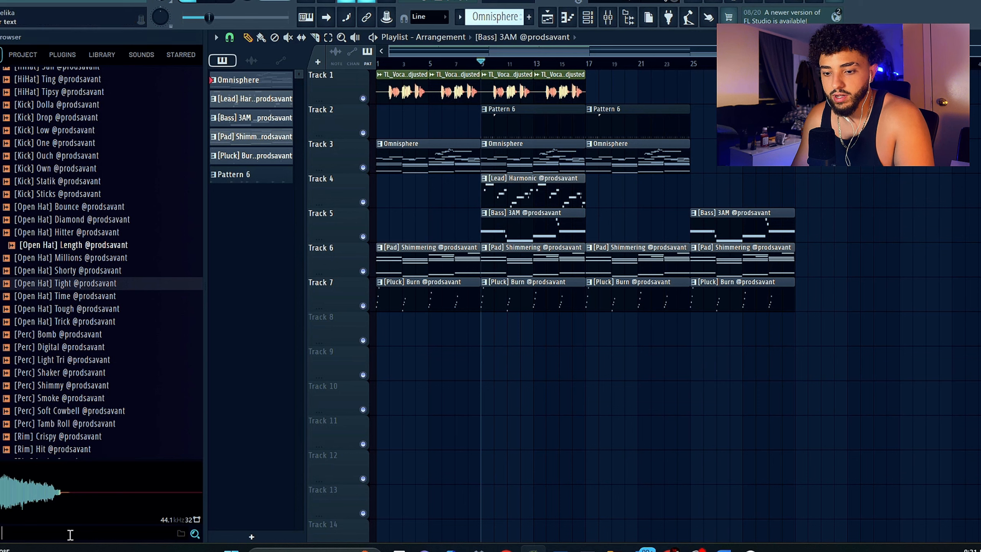
text(impact)
key(Return)
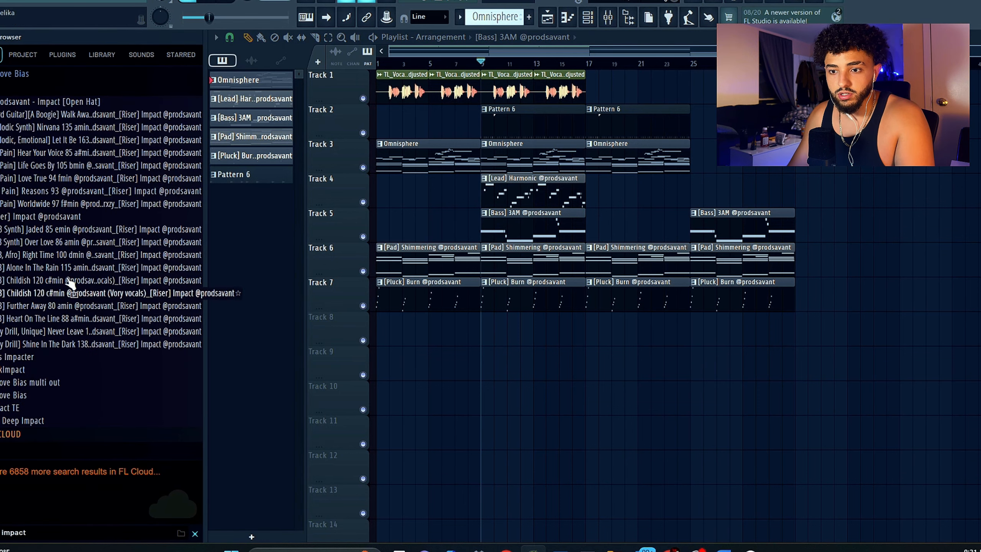
drag(27, 219, 469, 328)
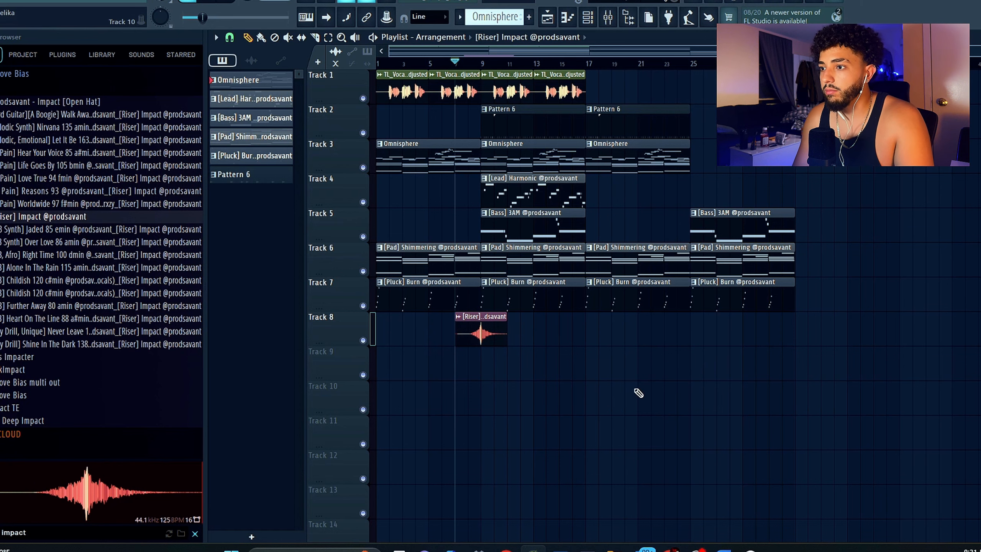
Step: Route the [Riser] Impact mixer track to Insert 1 only and lower its level slightly
click(586, 19)
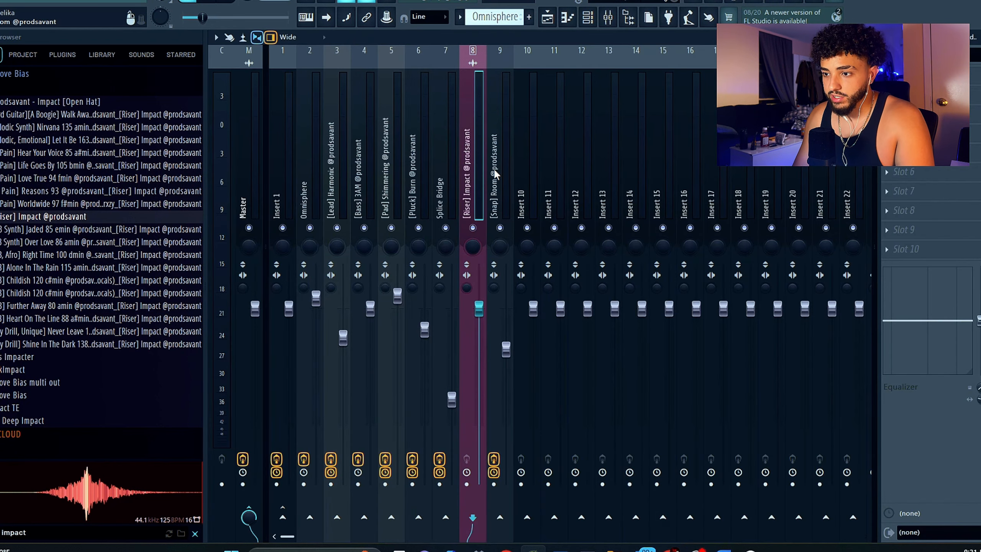
right_click(282, 518)
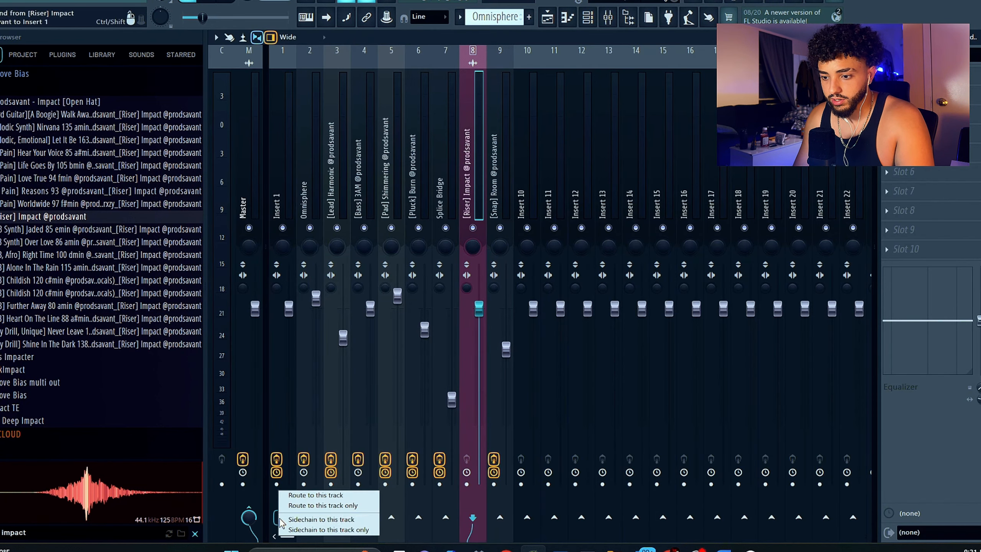
click(317, 507)
click(293, 215)
click(481, 186)
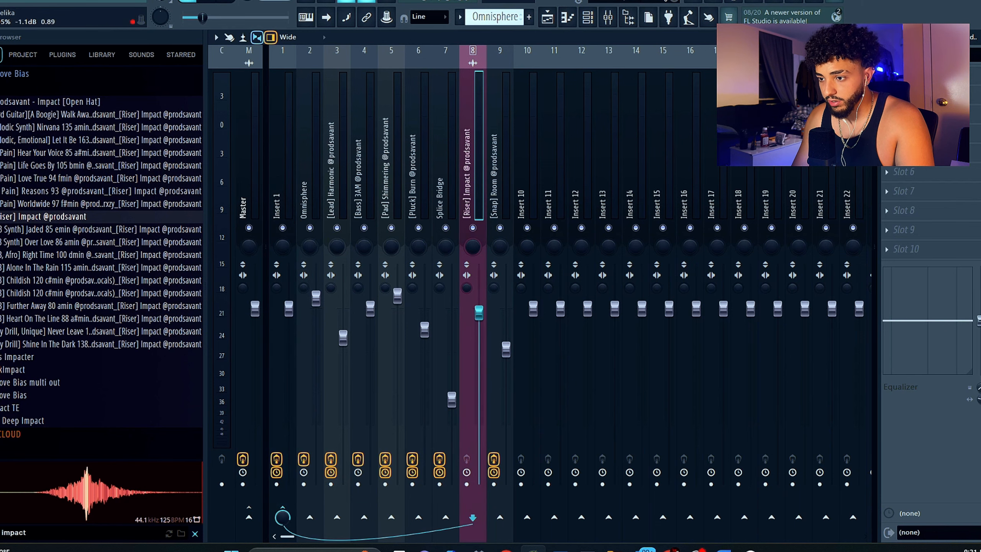
Step: Lower the [Riser] Impact mixer track to about the Splice Bridge fader's height while the arrangement plays
click(608, 17)
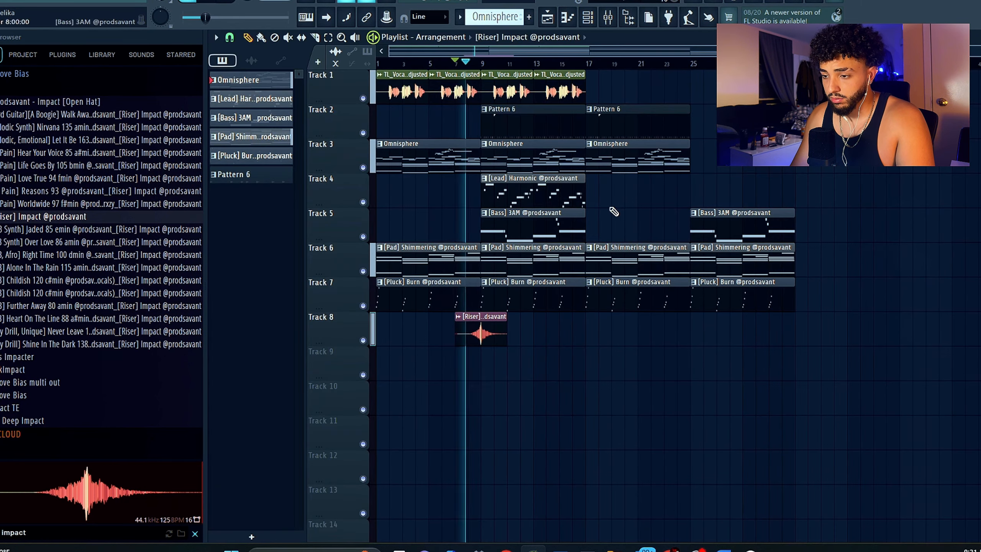
click(612, 24)
drag(479, 360, 479, 398)
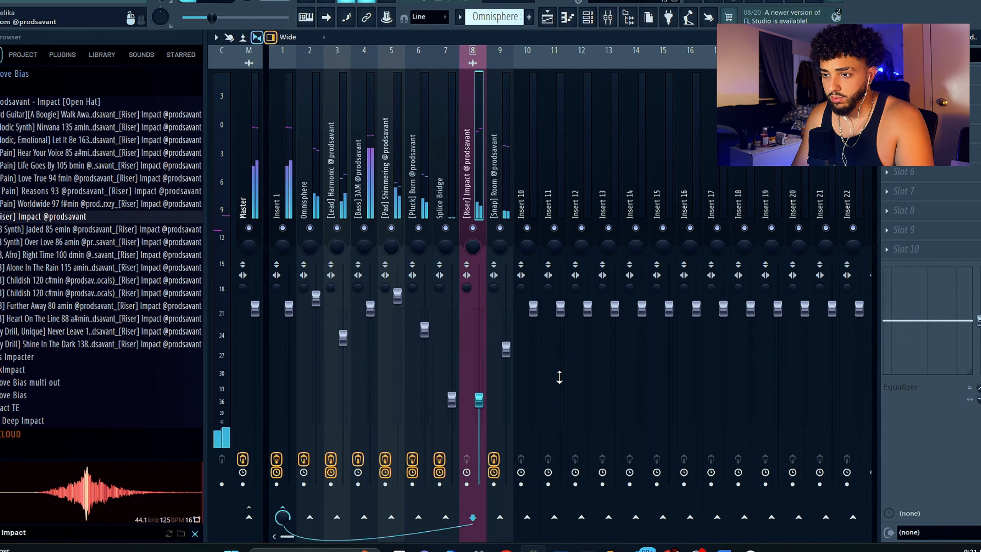
key(space)
Step: Review the clips of the section starting at bar 17 in the playlist and play the arrangement from there
click(548, 19)
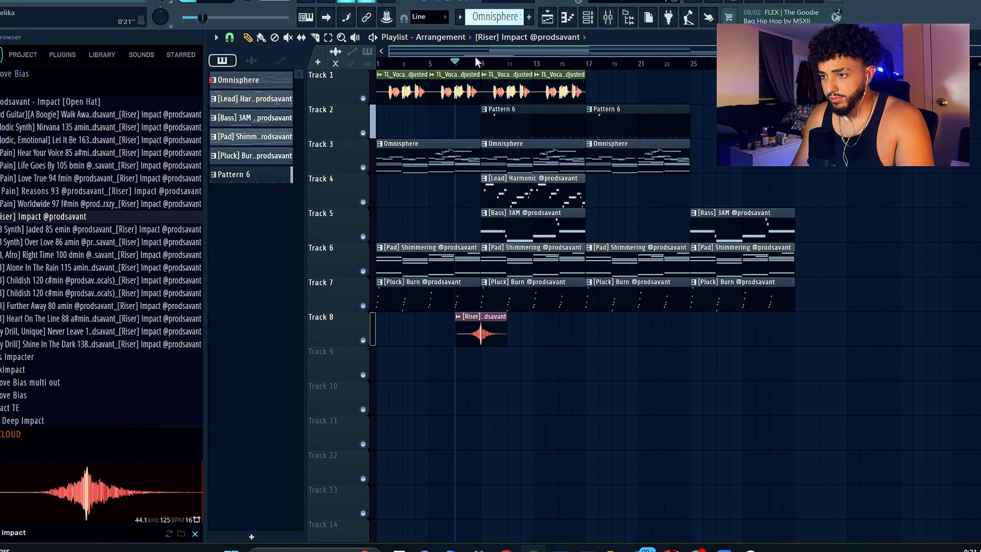
drag(597, 63, 588, 70)
drag(662, 330, 601, 112)
ctrl+click(734, 122)
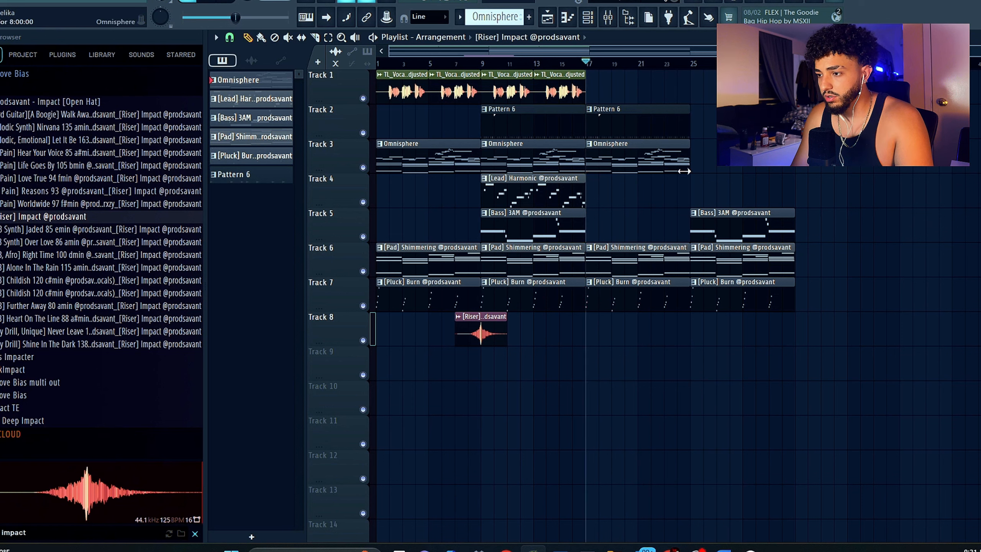
drag(524, 204, 520, 197)
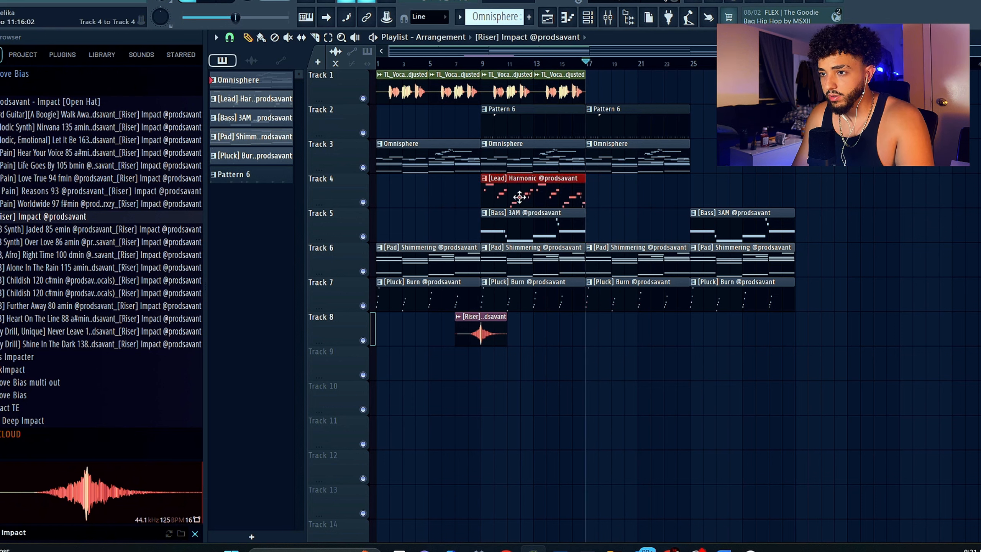
key(space)
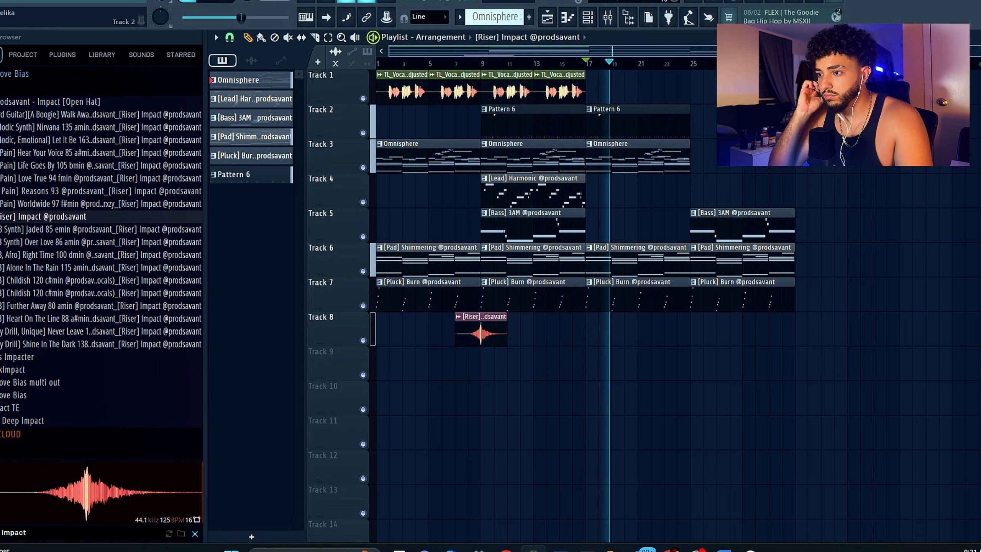
key(space)
Step: Review the clips of the final section starting at bar 25 and play the arrangement from bar 24
click(691, 62)
drag(717, 222, 805, 332)
right_click(874, 310)
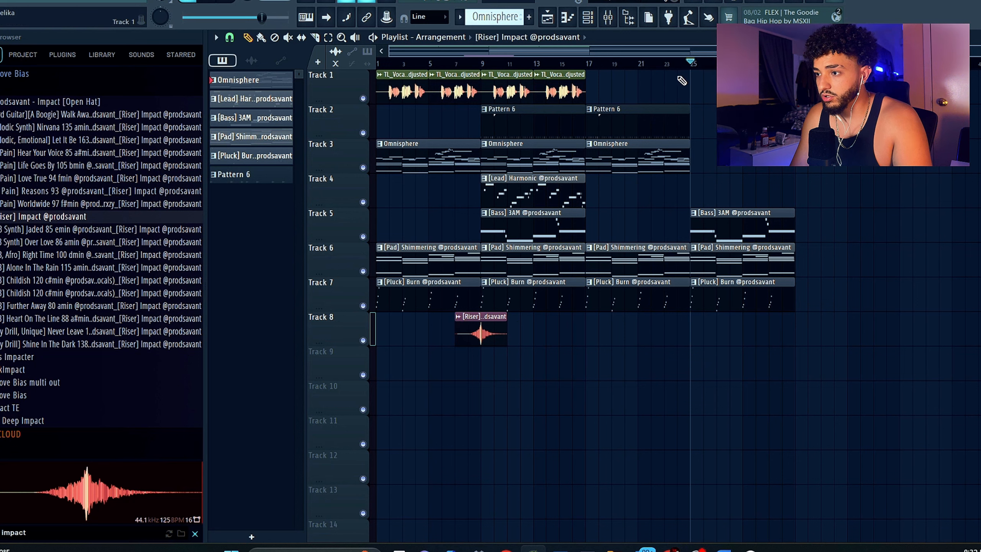
drag(692, 64, 681, 69)
key(space)
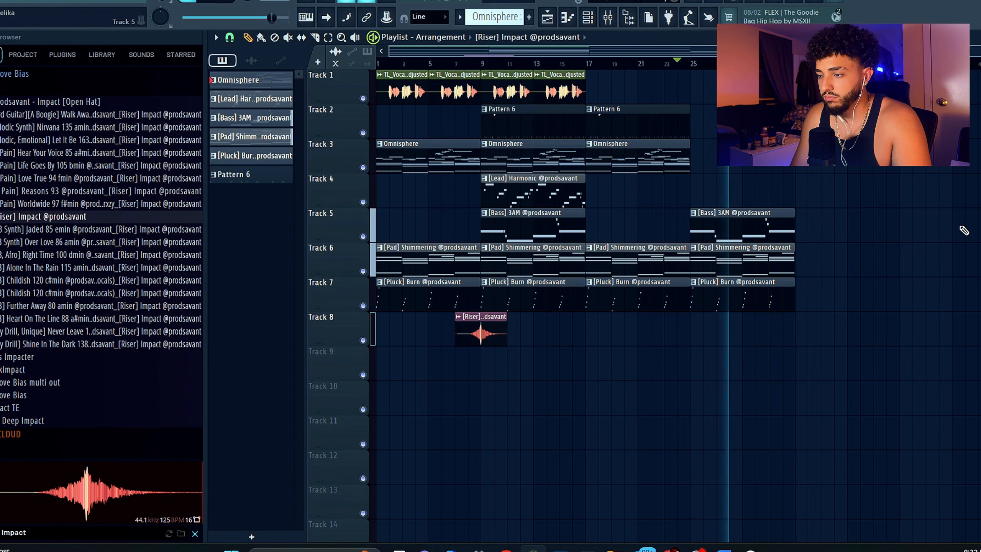
key(space)
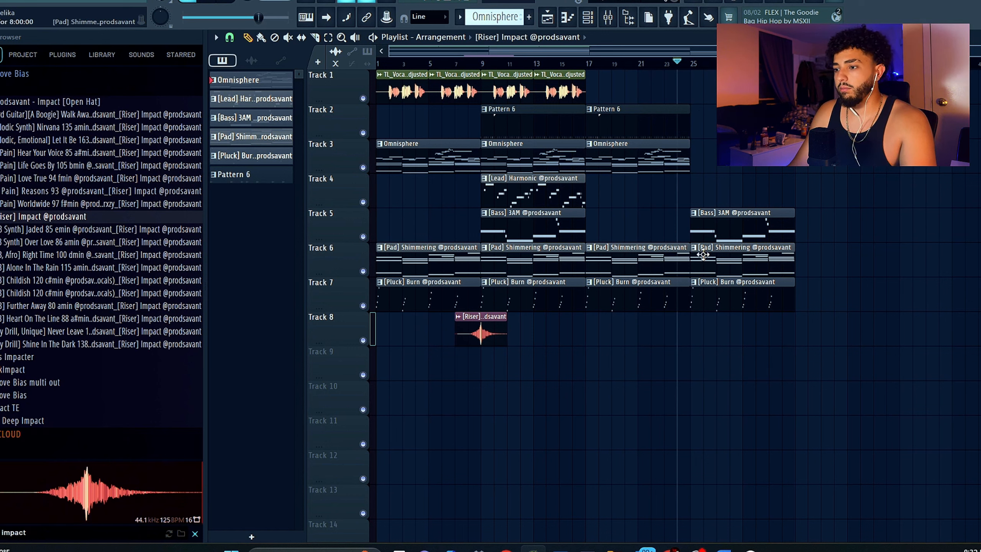
drag(823, 346, 758, 203)
click(758, 200)
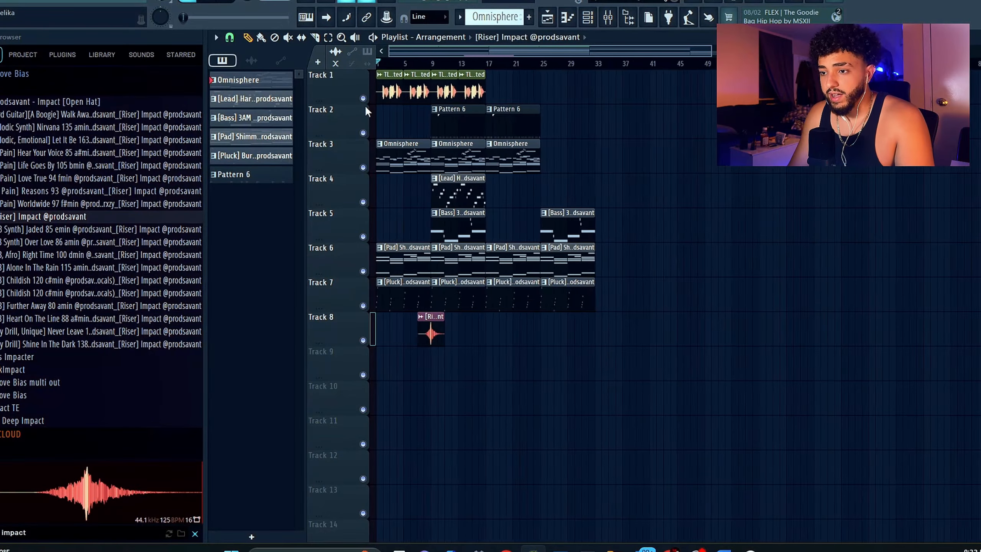
scroll(416, 117, up, 4)
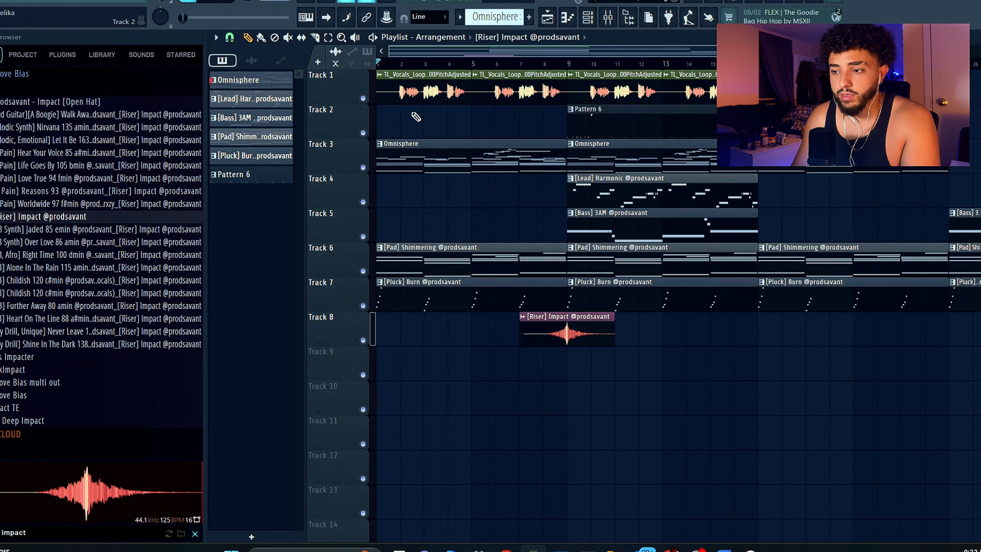
scroll(478, 58, down, 3)
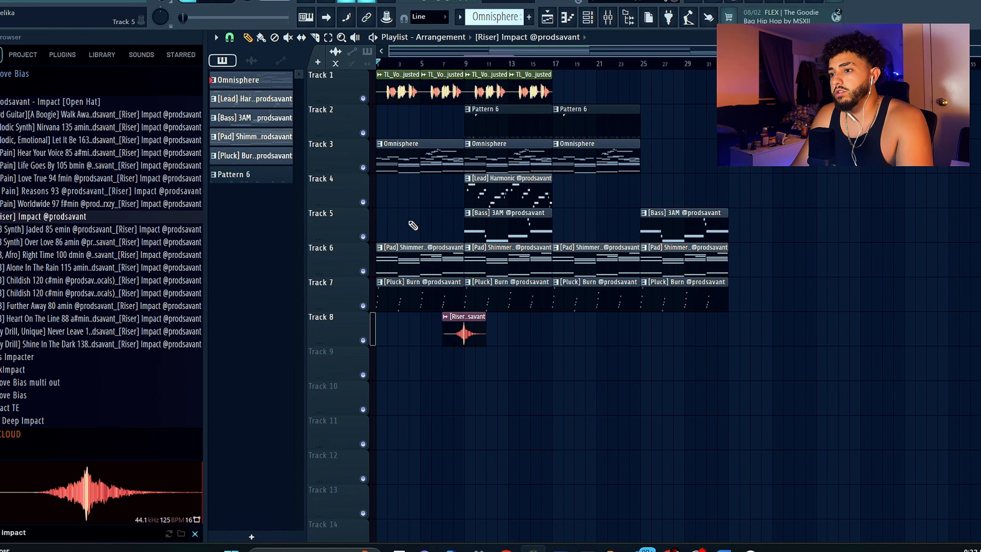
ctrl+scroll(412, 225, up, 2)
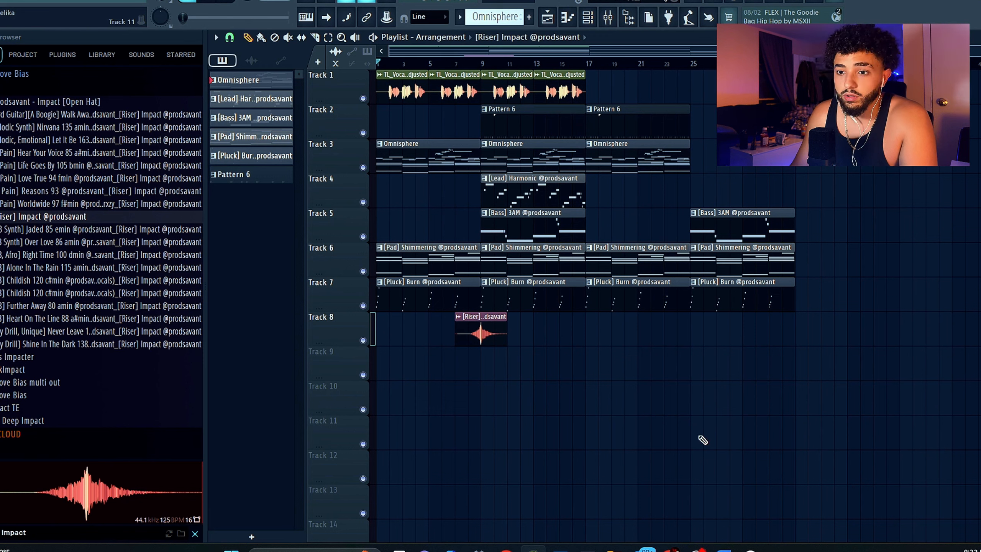